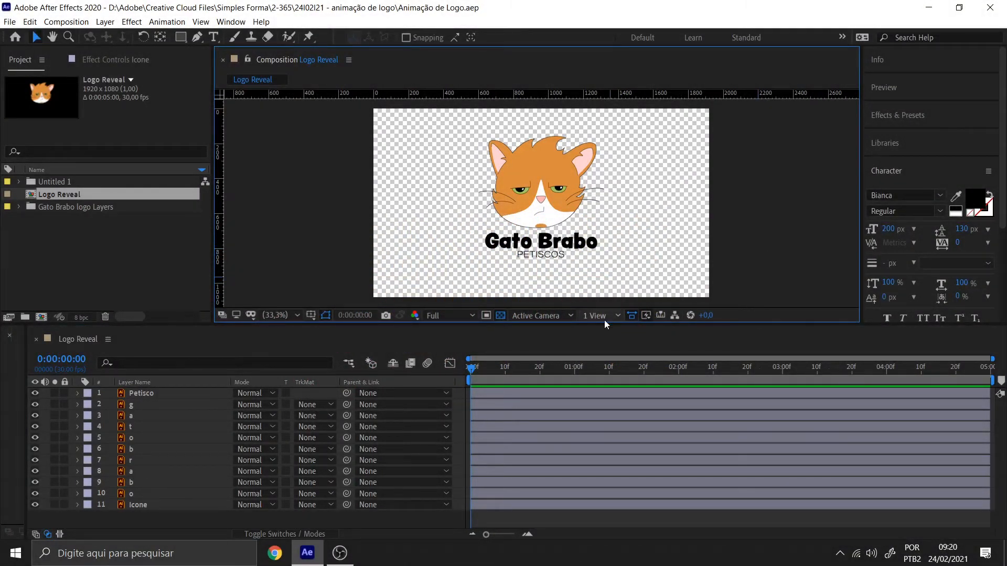
Examine which part of the Gato Brabo logo each layer in the Logo Reveal composition corresponds to
click(482, 140)
click(543, 260)
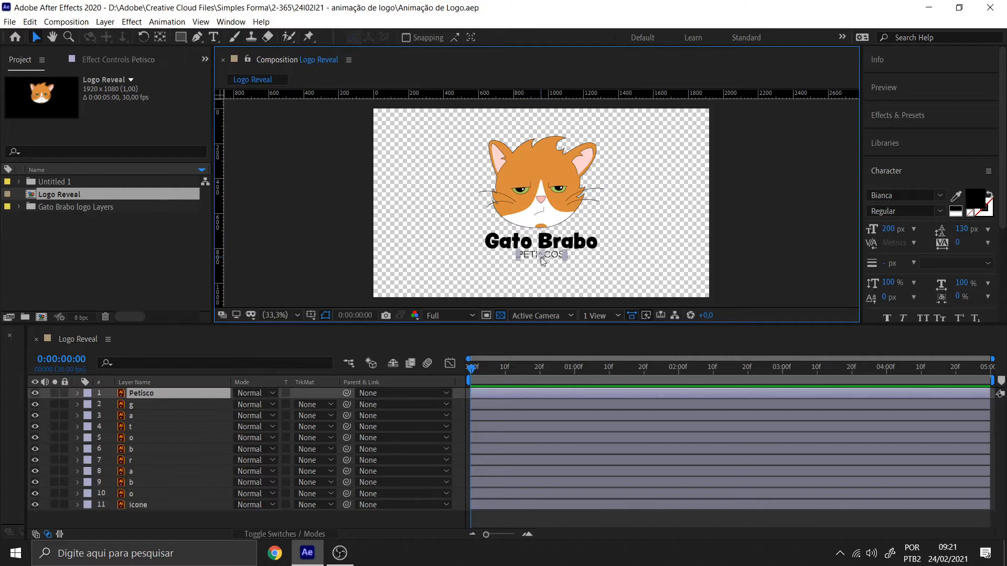
click(182, 416)
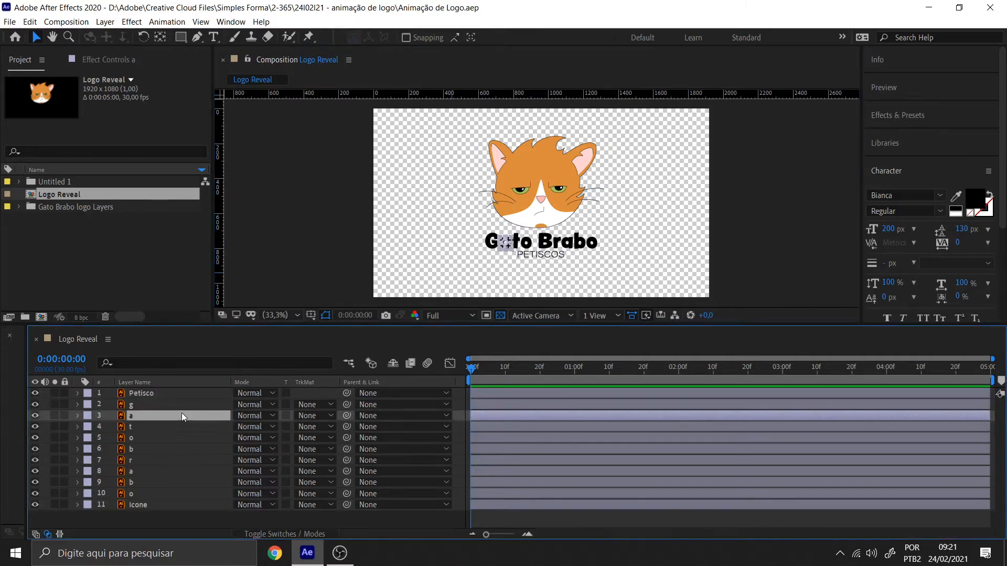
click(150, 410)
click(147, 420)
click(141, 431)
click(141, 439)
click(141, 449)
click(140, 471)
click(138, 494)
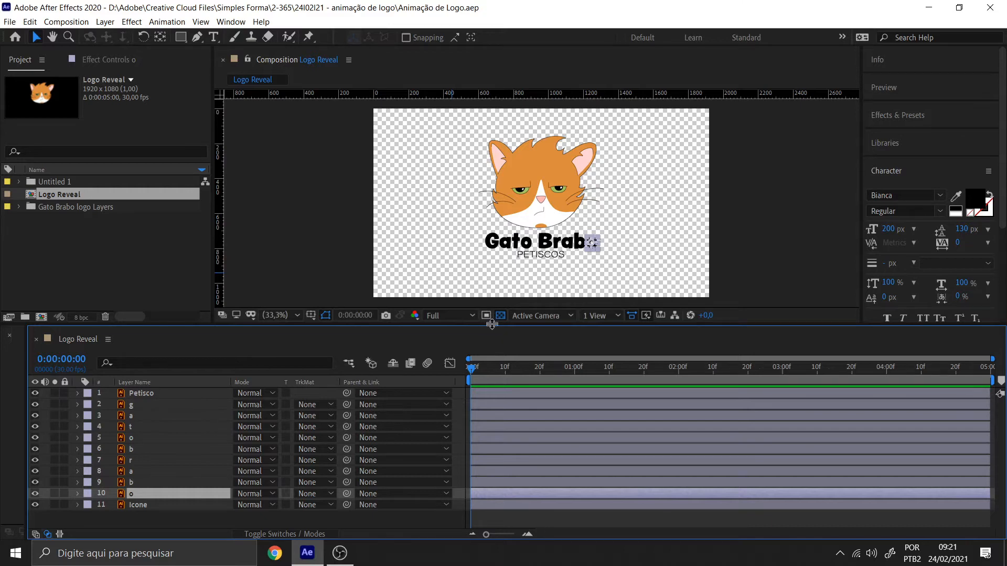
Reorder the layers so Icone is first, above the letter layers, and Petisco is last
drag(491, 324, 491, 342)
click(782, 283)
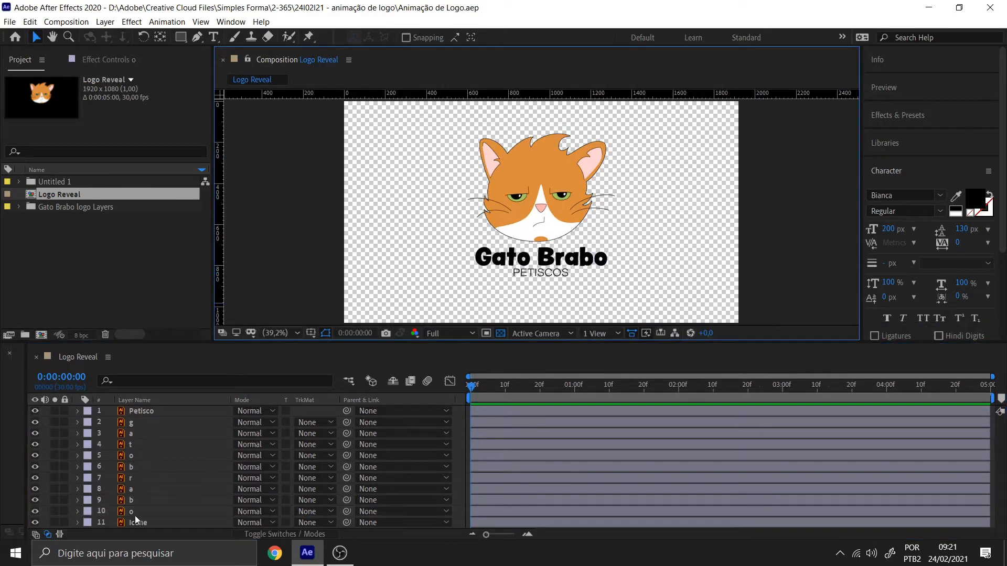
drag(134, 521, 136, 416)
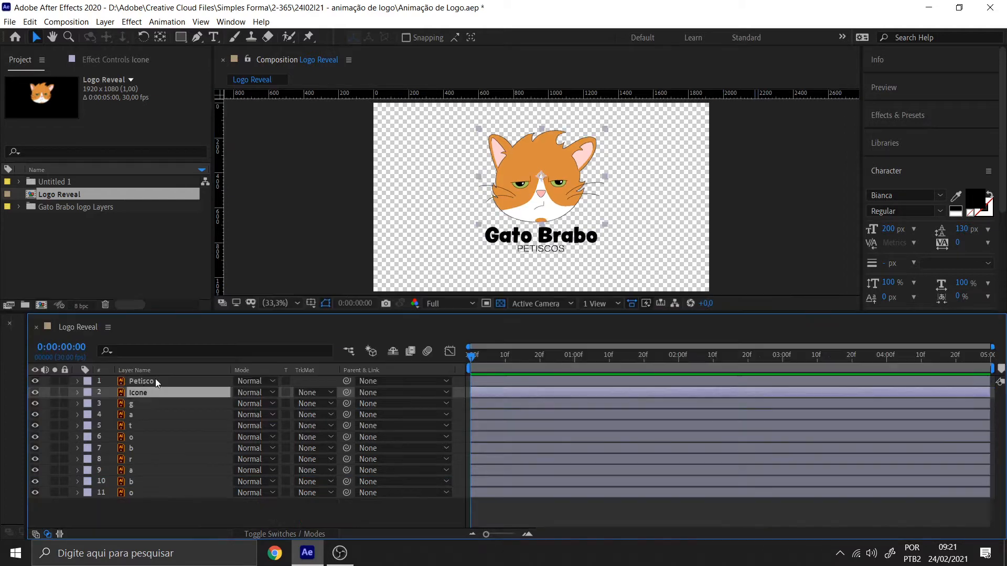
drag(153, 380, 132, 502)
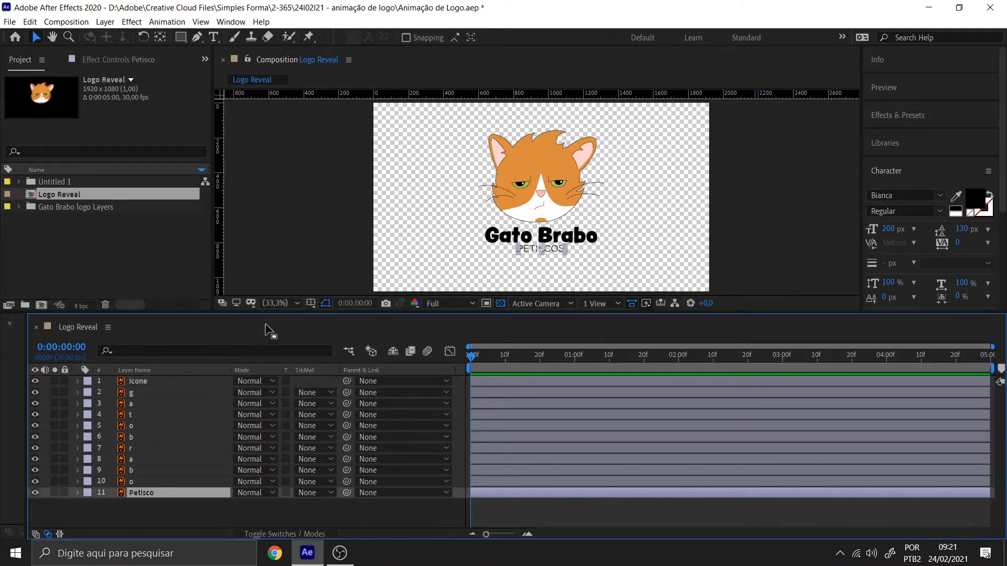
drag(272, 313, 270, 346)
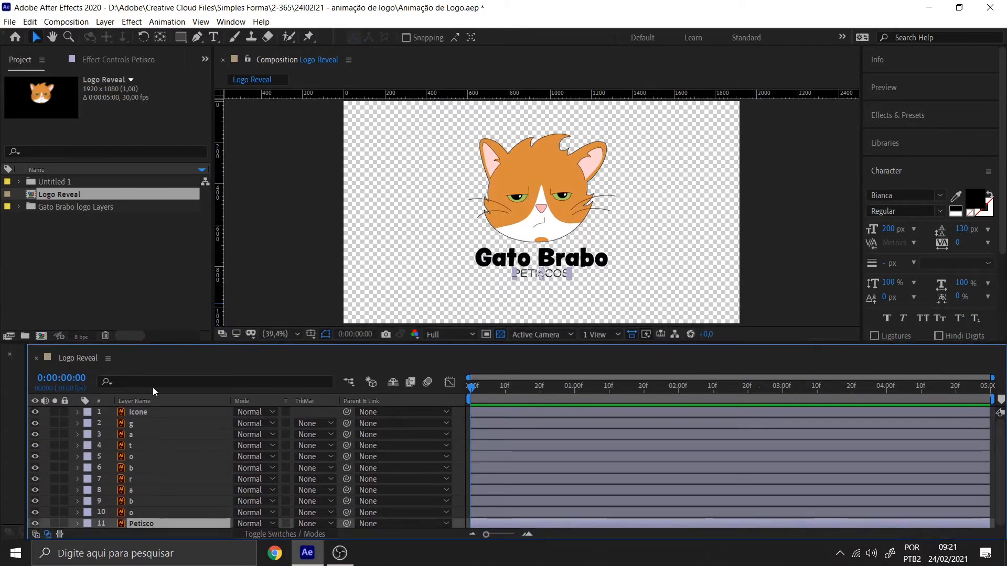
Reveal the Position property of the Icone layer
click(138, 411)
key(p)
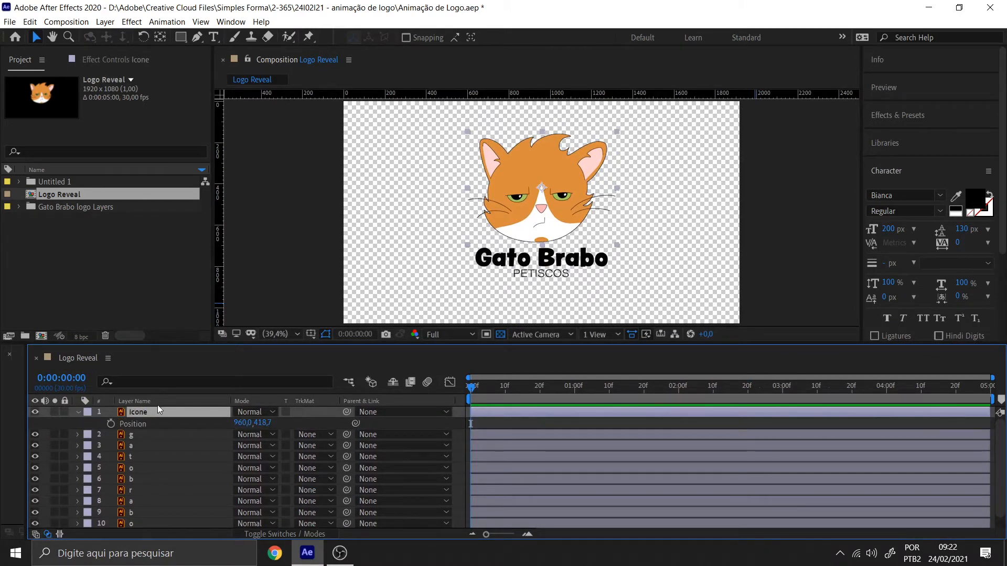
Try shifting the Icone layer down to Y 511.7 and the g layer sideways, and undo both moves
drag(264, 422, 326, 423)
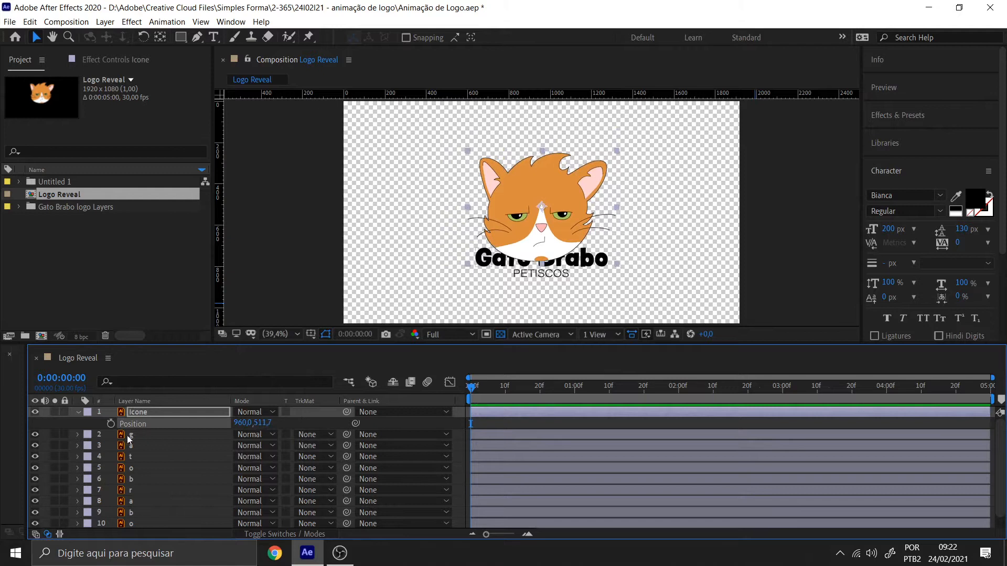
click(226, 436)
key(p)
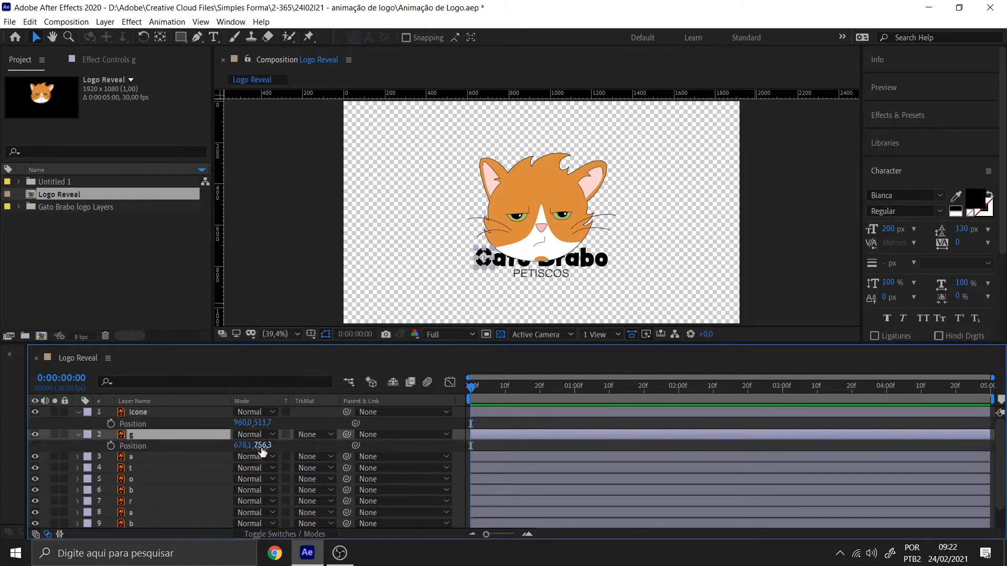
mouse_move(262, 447)
mouse_down()
mouse_move(274, 446)
mouse_move(254, 445)
mouse_move(265, 441)
mouse_up()
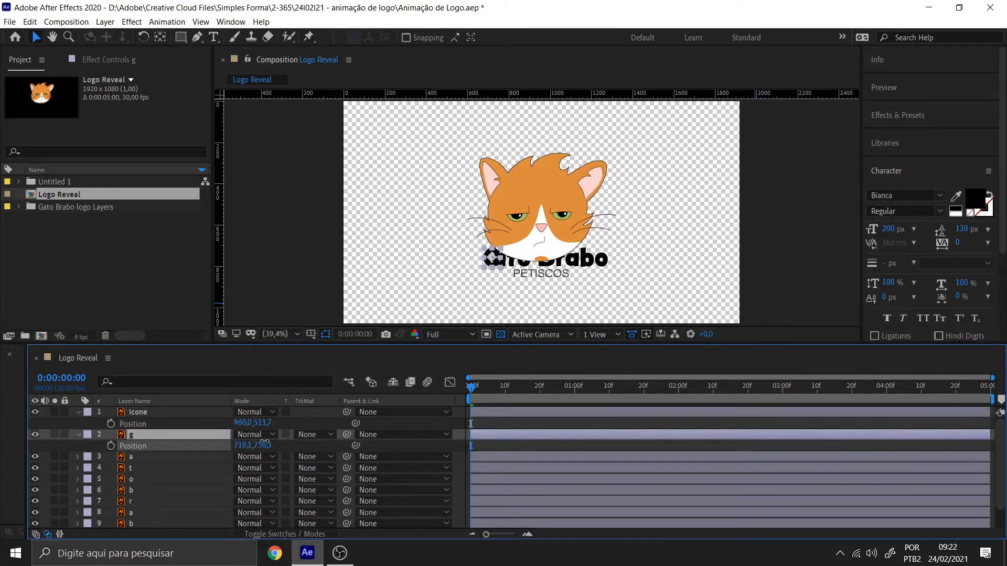
click(805, 285)
key(ctrl+z)
key(ctrl+z)
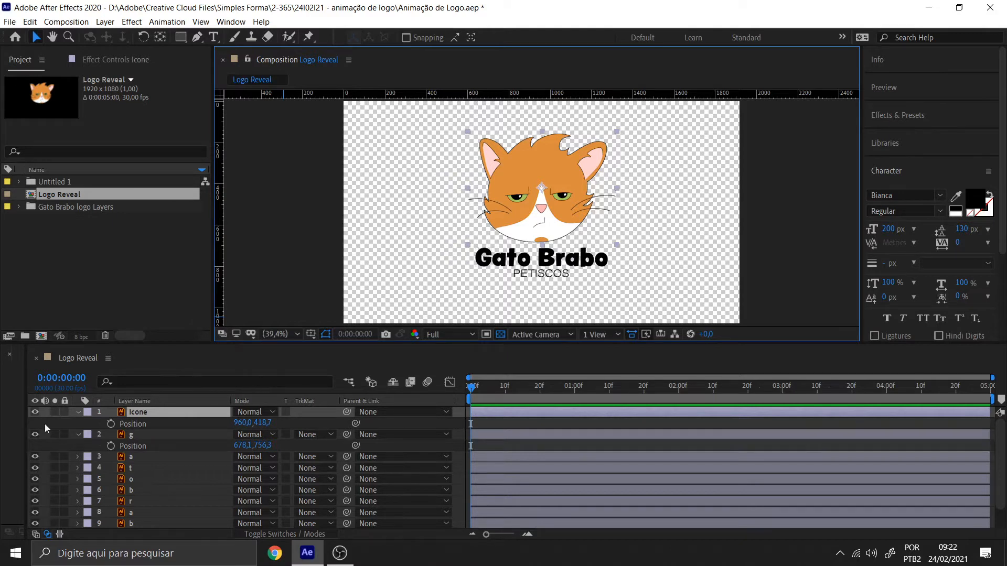
click(77, 435)
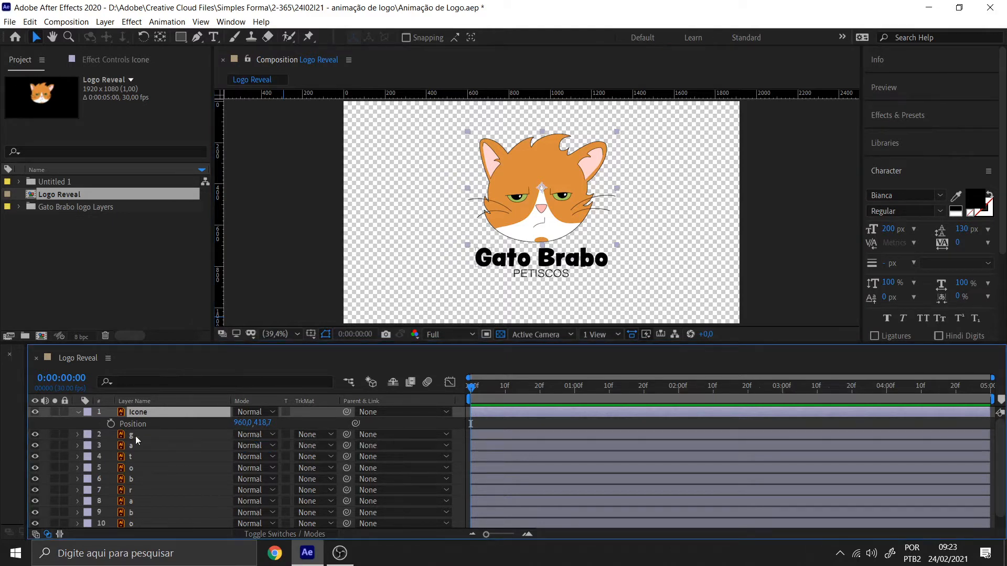
click(96, 436)
Show Scale alongside Position for the Icone layer and move its anchor point to the base of the cat's chin
click(140, 414)
key(shift+s)
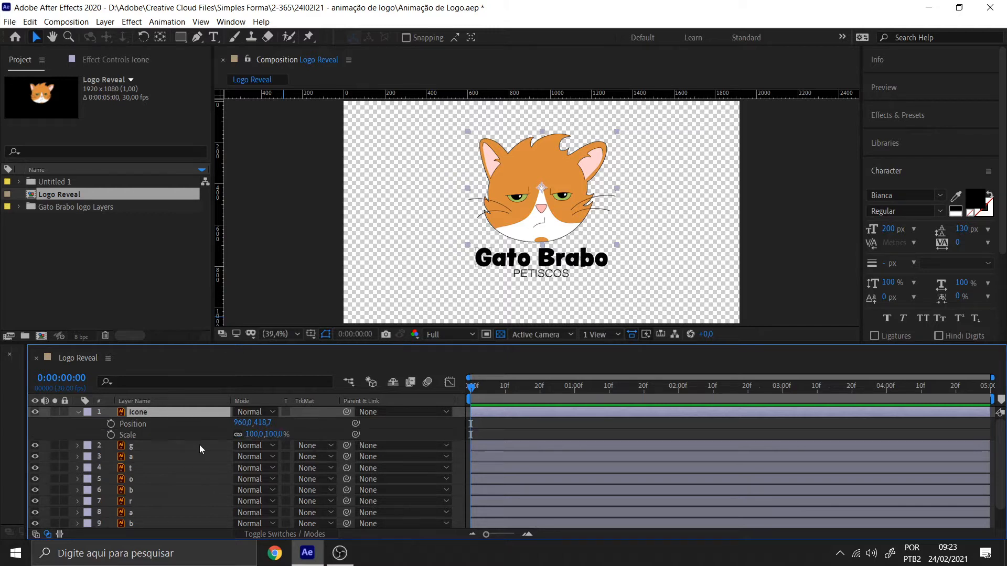
click(137, 424)
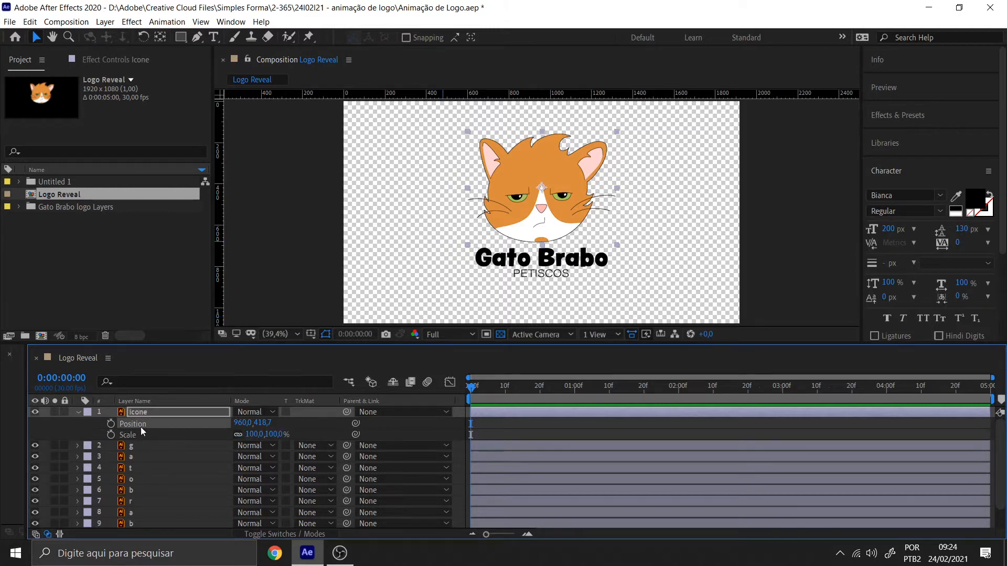
click(160, 37)
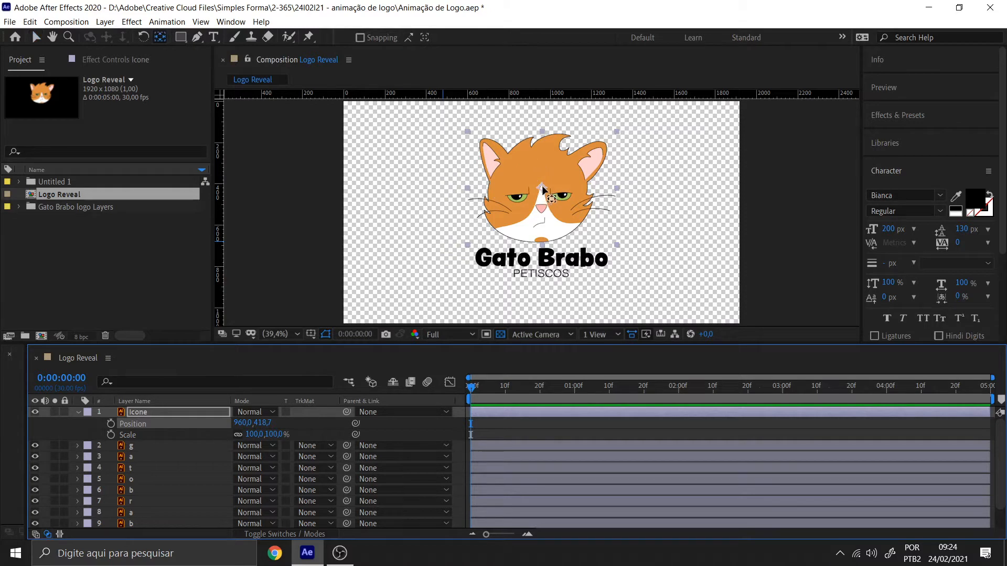
drag(543, 190, 542, 246)
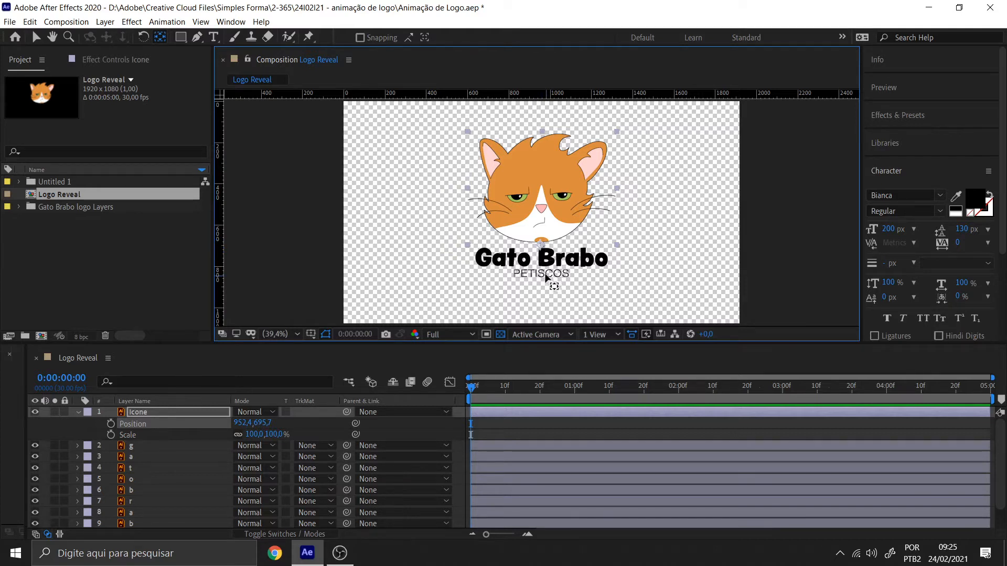
key(v)
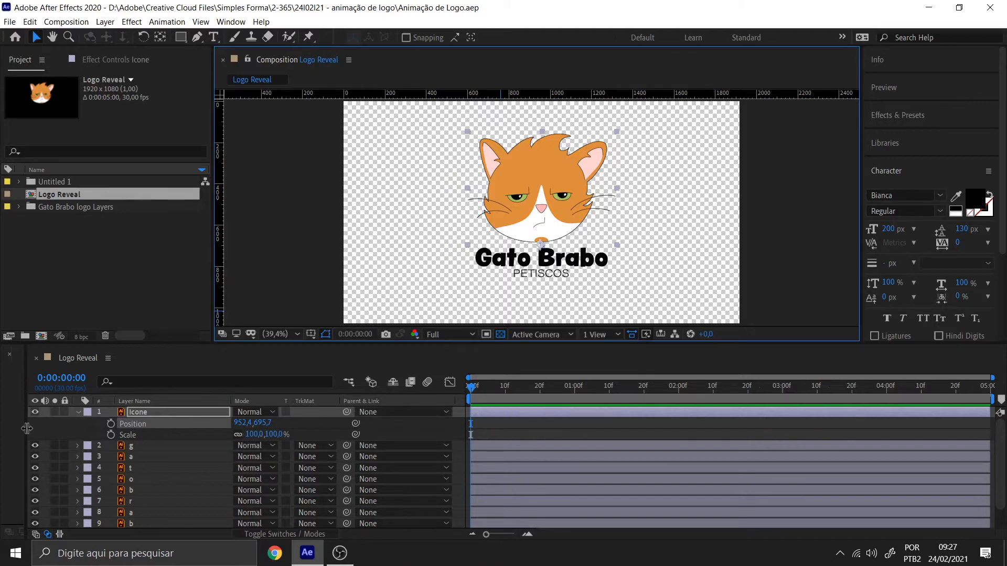
Keyframe Icone's current Position and Scale at frame 20, and set its Scale to 0% at frame 0
click(111, 424)
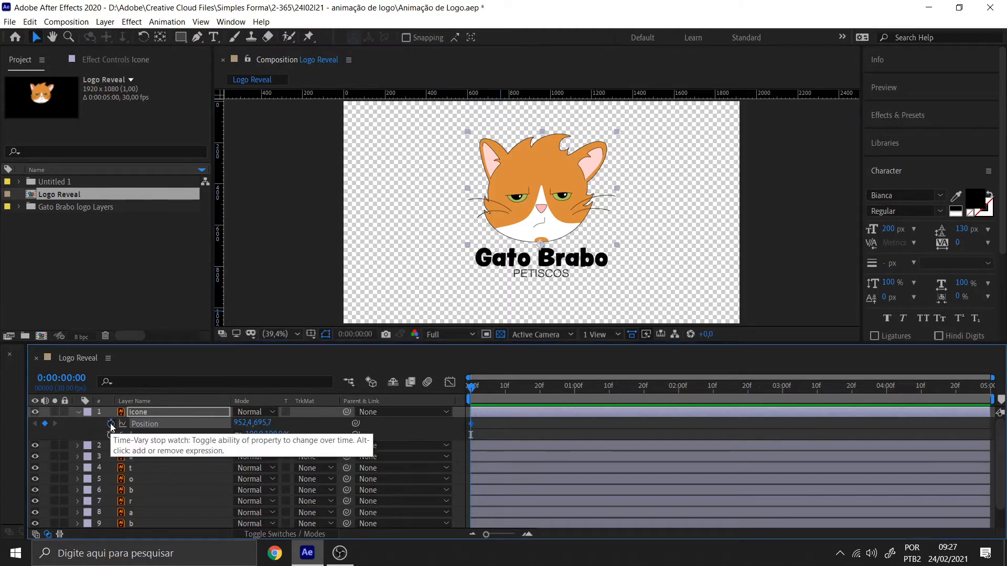
click(111, 436)
key(shift+Page_Down)
key(shift+Page_Down)
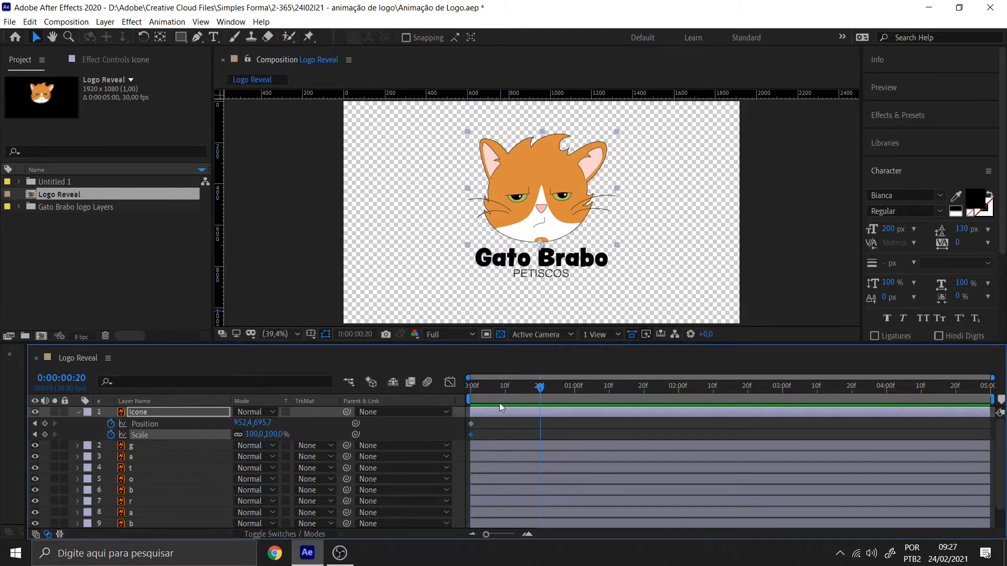
click(254, 434)
text(0)
key(Return)
drag(472, 386, 439, 388)
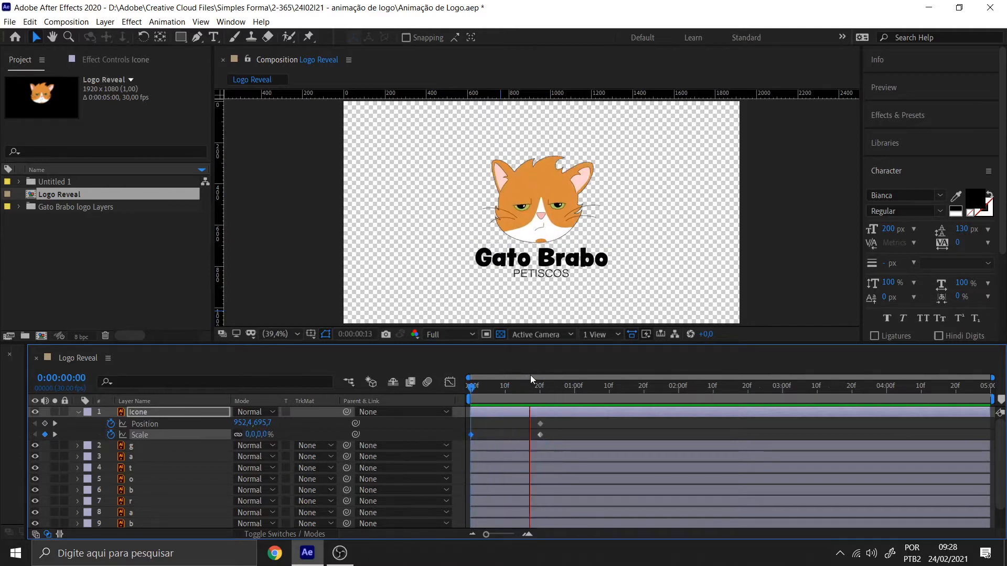
Add an Icone Position keyframe at frame 0 with Y 783.7 and save the project
click(609, 387)
drag(609, 389, 540, 388)
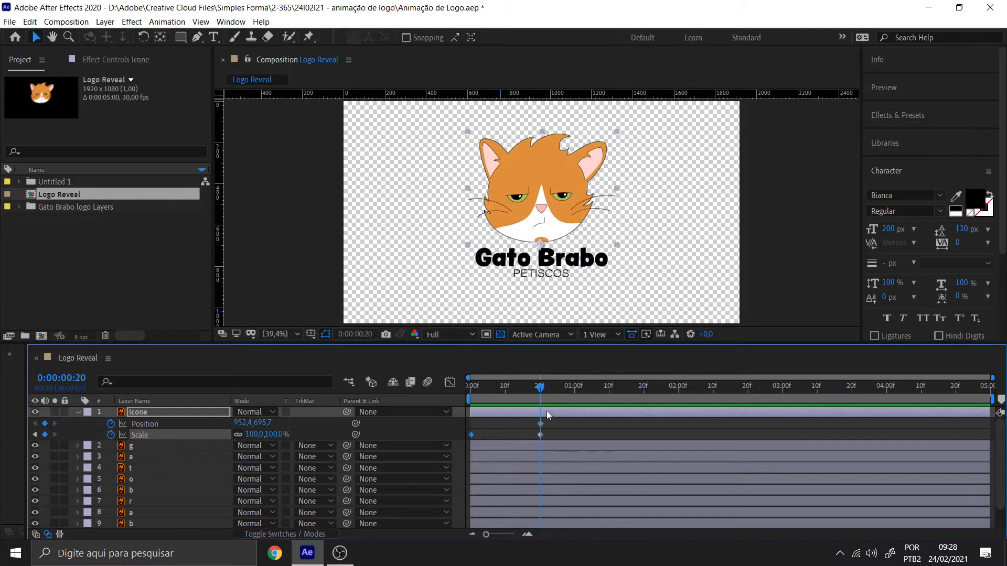
drag(539, 391, 467, 390)
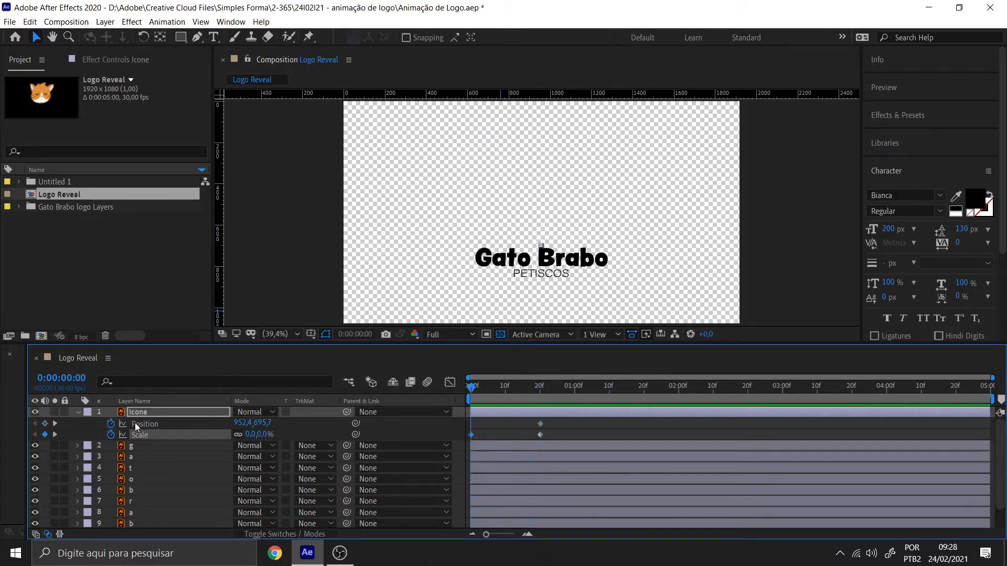
click(138, 424)
drag(262, 423, 332, 411)
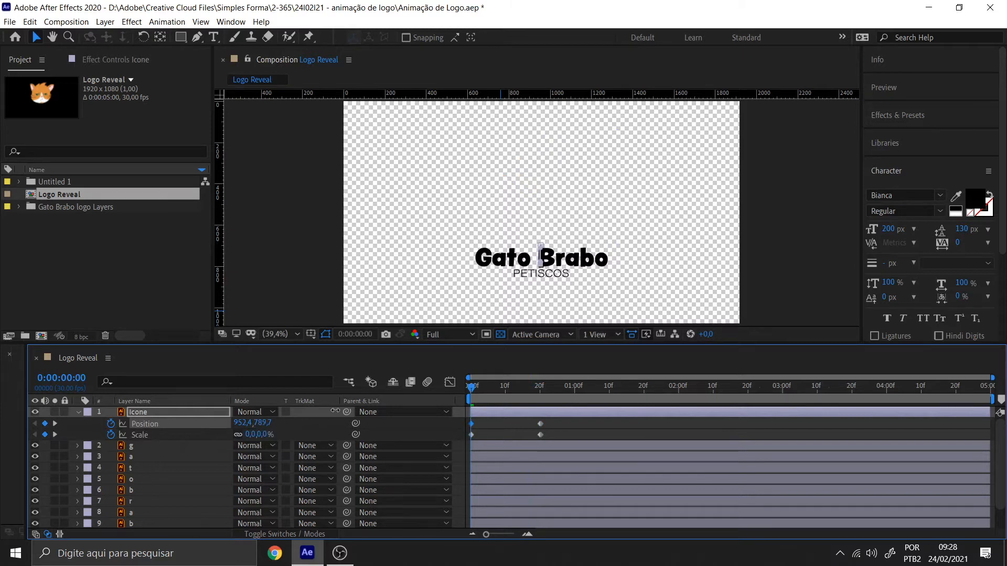
key(ctrl+s)
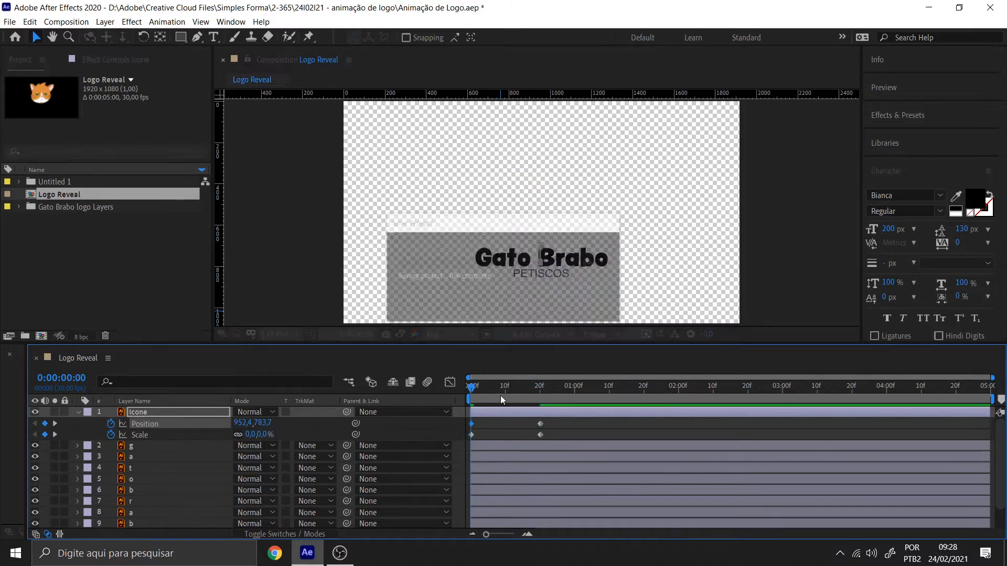
key(F2)
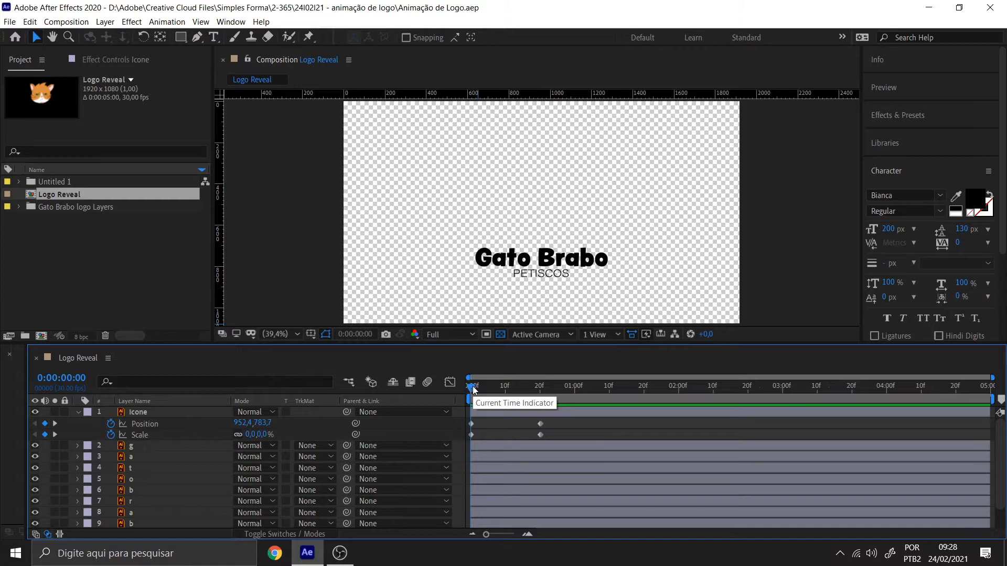
Shorten the work area to end at about 1 second 17 frames and preview the icon's entrance
drag(472, 389, 541, 389)
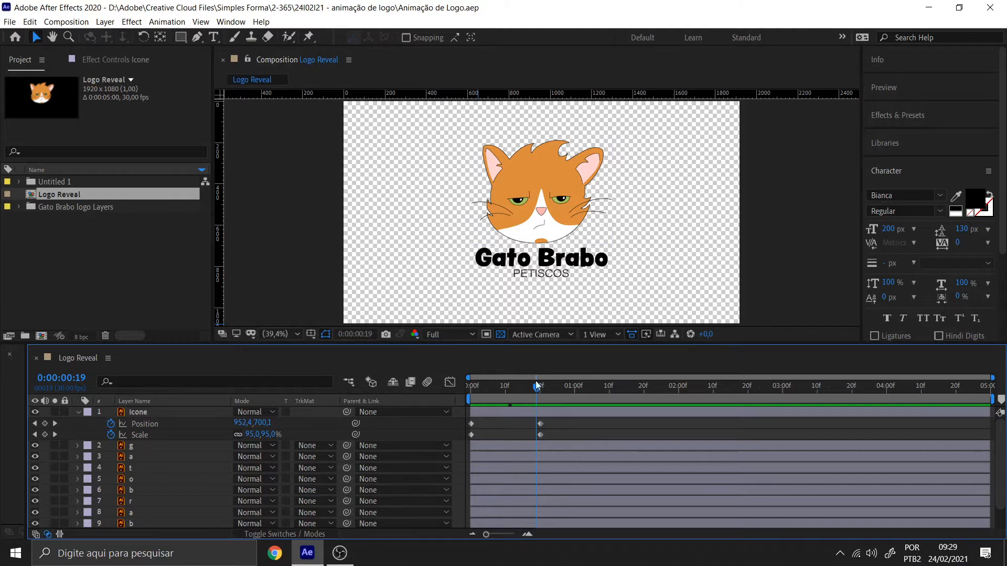
drag(537, 387, 541, 389)
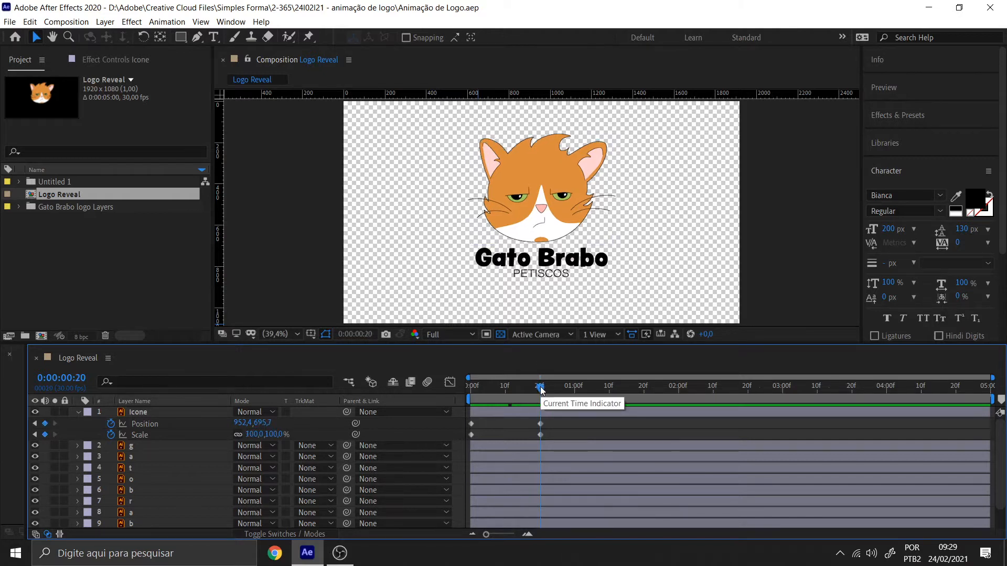
key(n)
key(space)
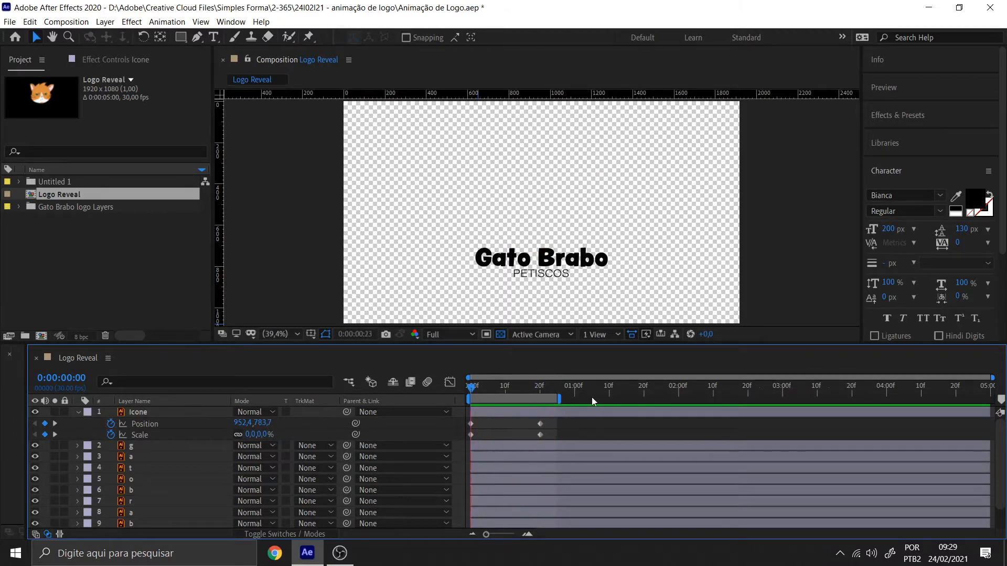
drag(559, 399, 635, 398)
Move Icone's last Position keyframe to 1 second 10 frames and add a Position keyframe at frame 20 with Y 623.7
click(541, 423)
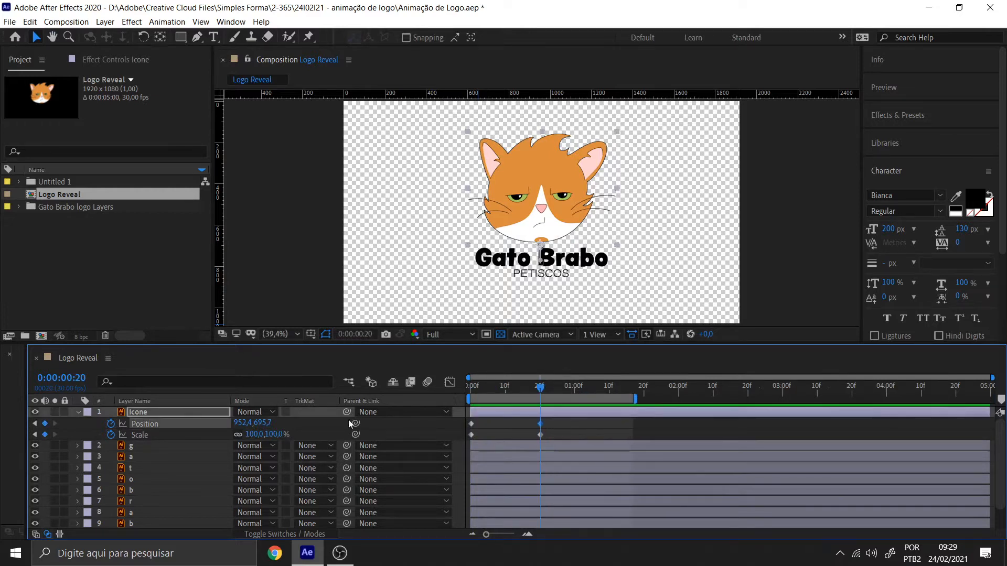
drag(540, 423, 606, 424)
drag(608, 386, 540, 388)
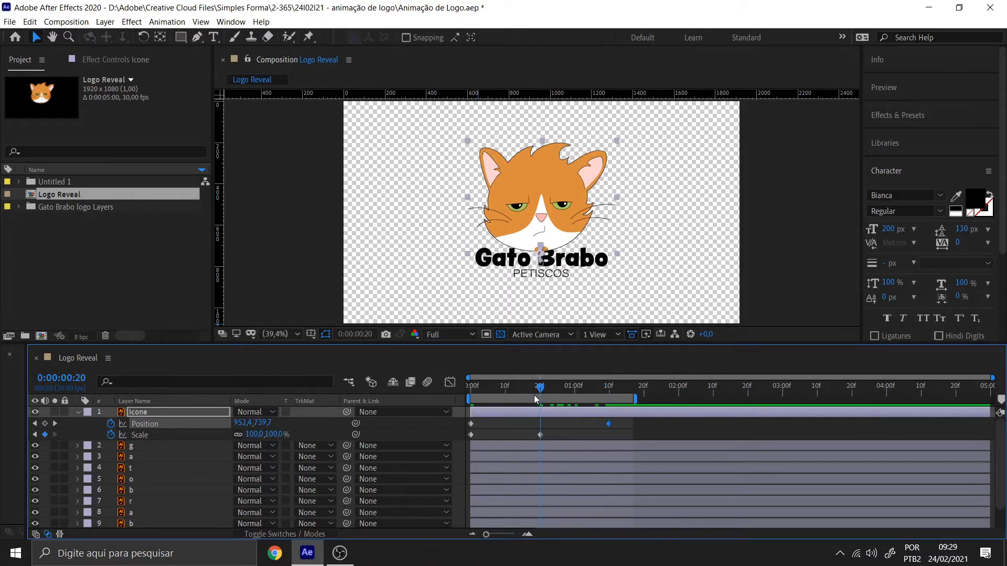
key(alt+shift+p)
drag(540, 246, 541, 231)
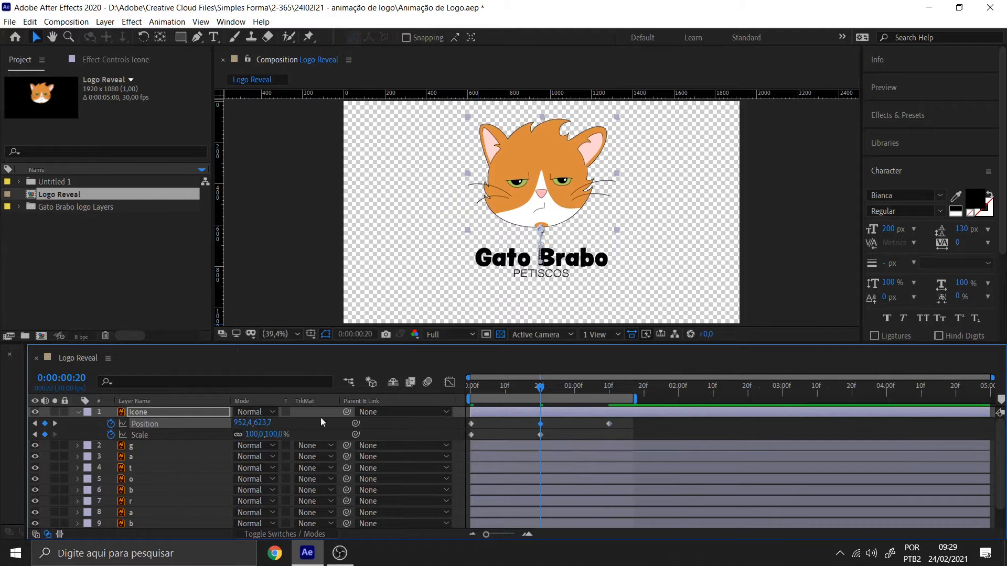
key(space)
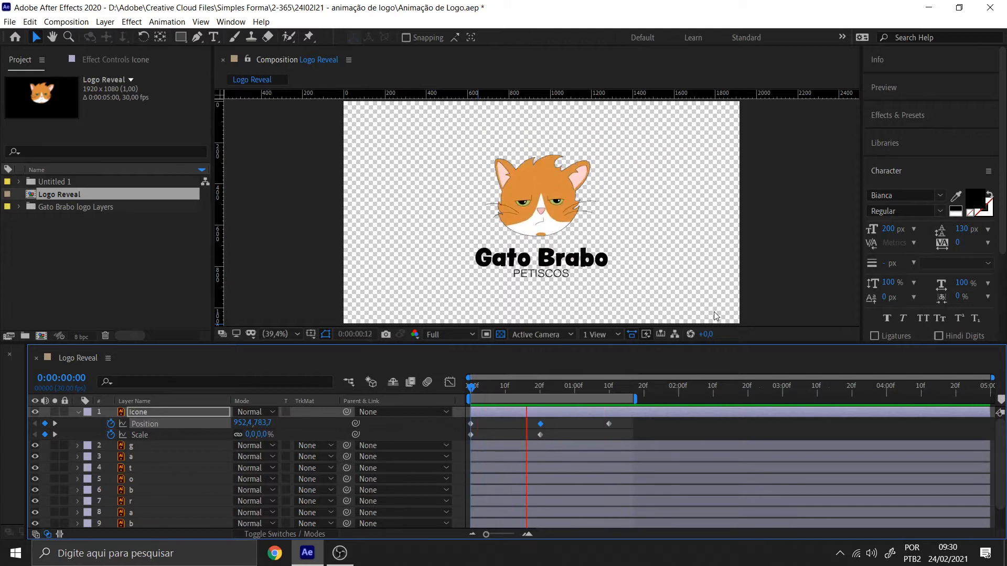
click(626, 411)
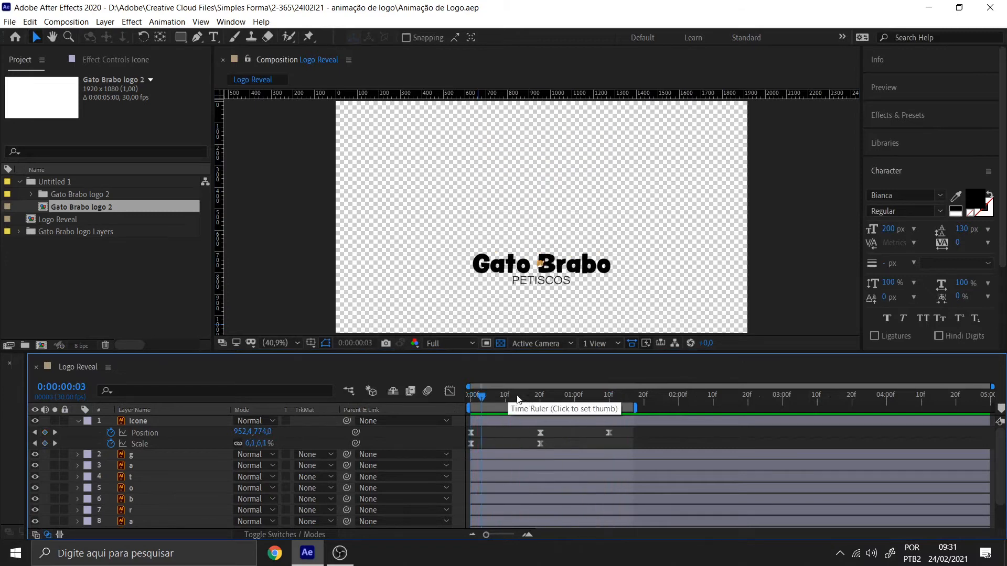
Move Icone's frame 20 Scale keyframe to 1 second 10 frames and add a Scale keyframe at frame 20 with 115%
click(541, 396)
drag(221, 245, 610, 260)
click(534, 192)
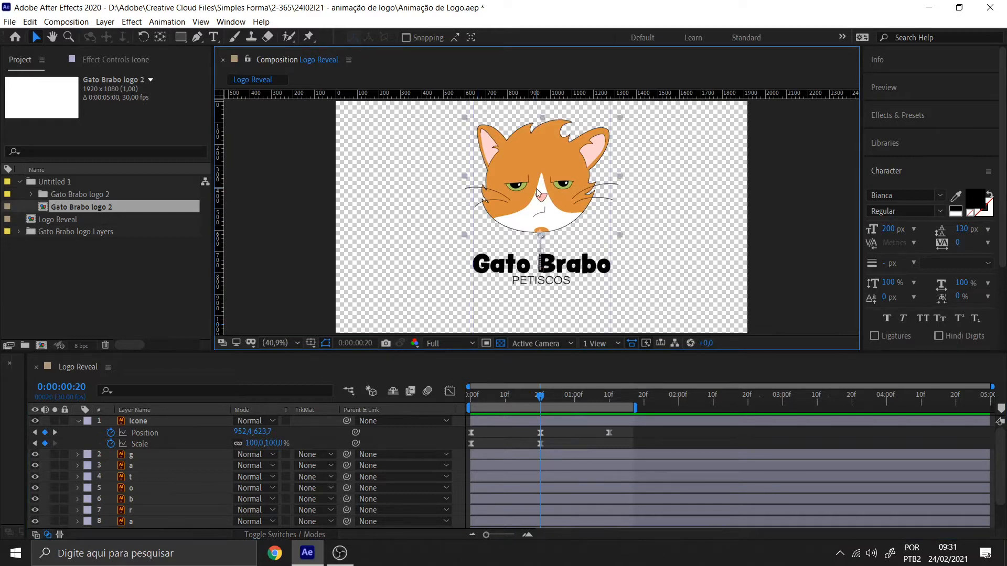
click(541, 432)
drag(540, 444, 610, 446)
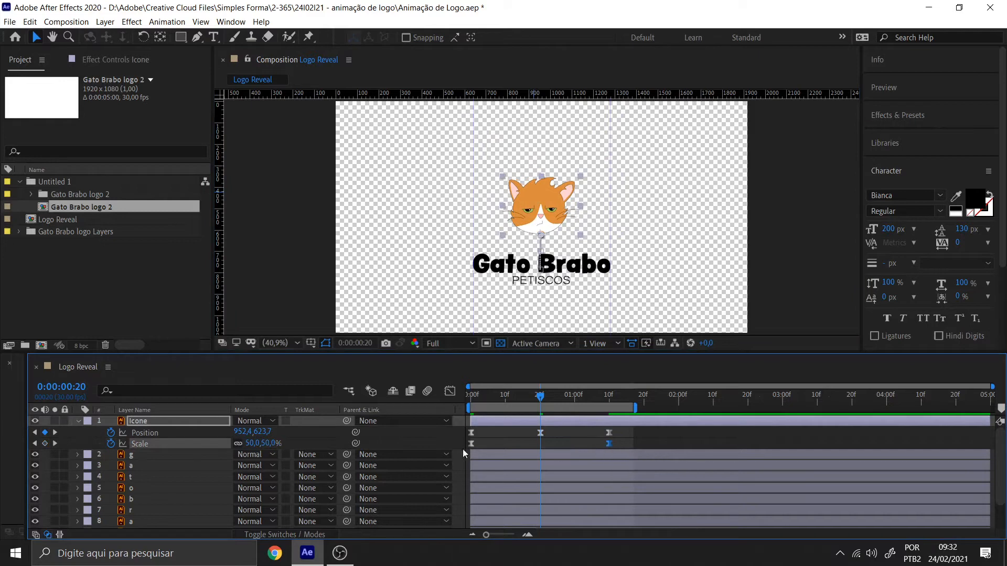
drag(251, 443, 286, 443)
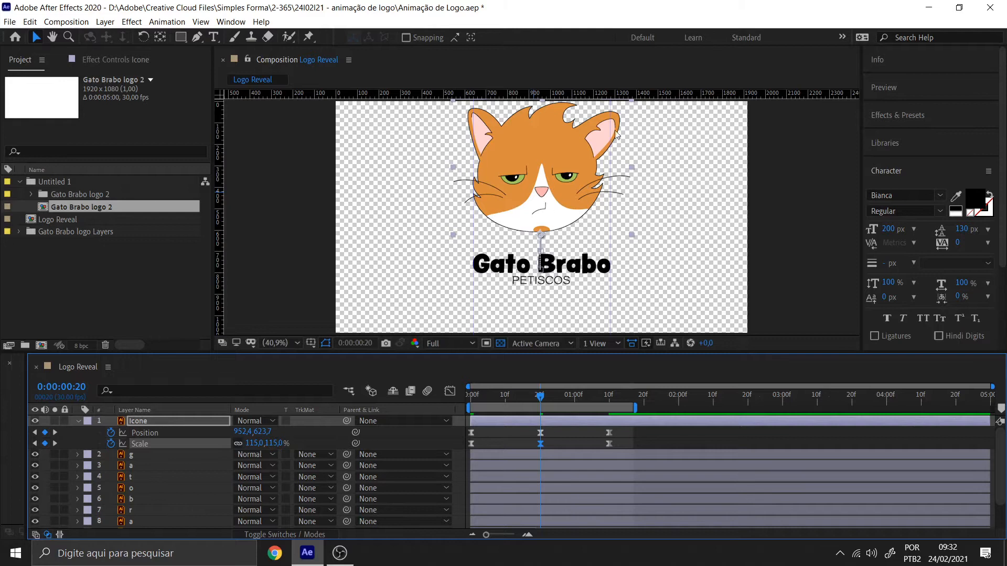
Shift all Icone Position keyframes to X 972.4, set the frame 20 Scale to 120%, and save the project
click(139, 433)
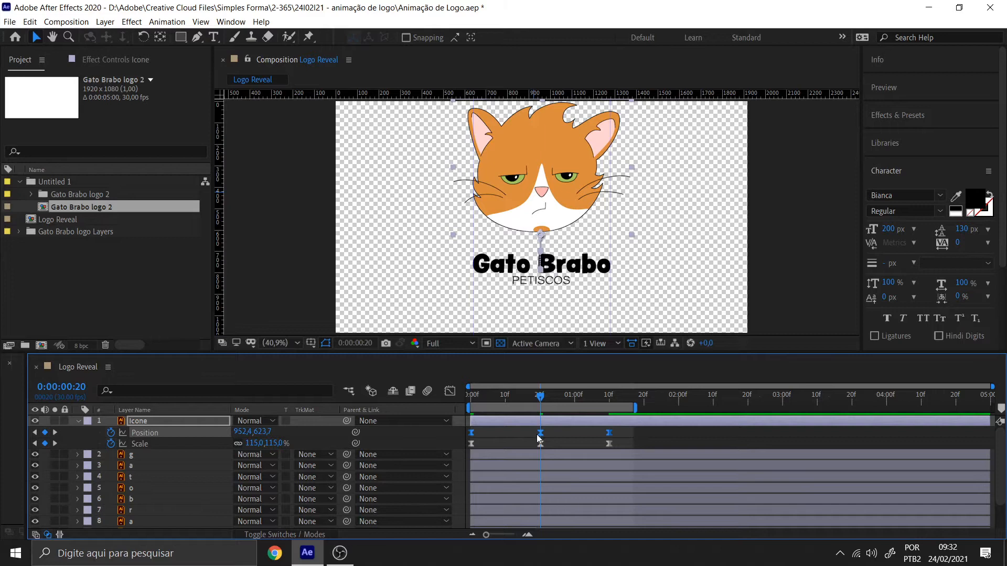
key(shift+Right)
key(shift+Right)
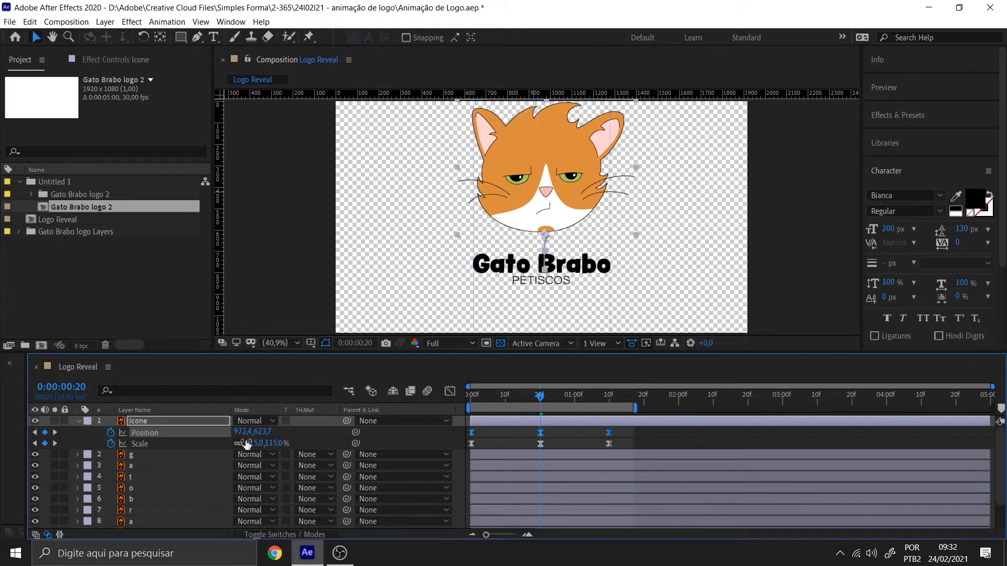
drag(255, 445, 253, 444)
key(ctrl+s)
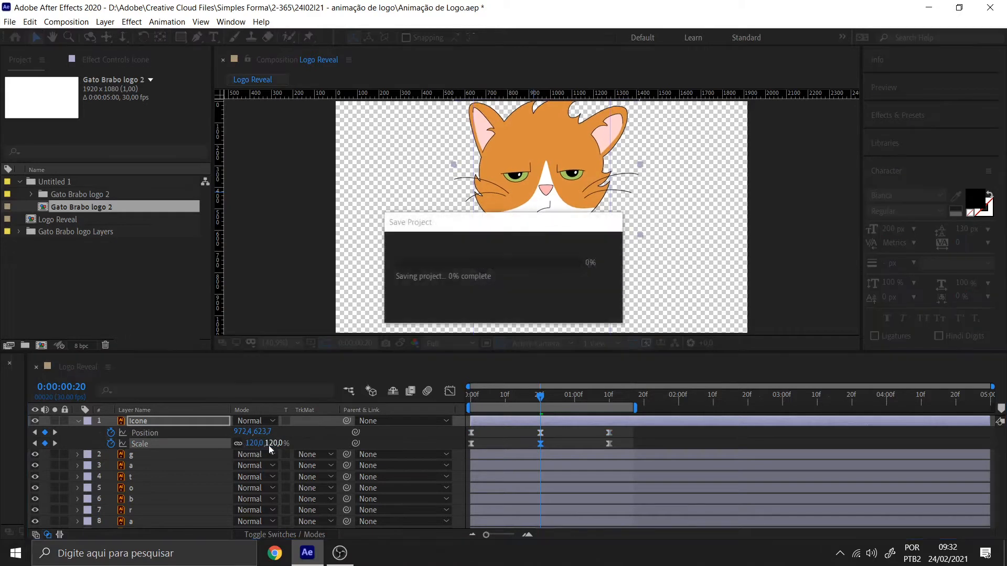
Try shifting all Icone Position keyframes together, placing the icon at 872.4, 643.7 at frame 20, and restore its 120% Scale
click(162, 433)
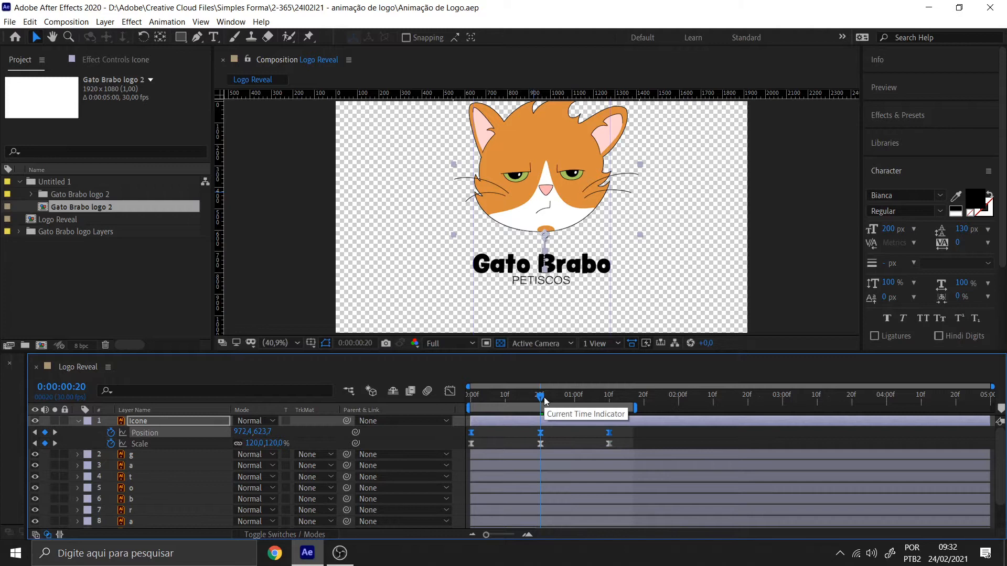
key(shift+Down)
key(shift+Down)
key(shift+Left)
key(shift+Left)
key(shift+Left)
key(shift+Left)
key(shift+Left)
key(shift+Left)
key(shift+Left)
key(shift+Left)
key(shift+Left)
key(shift+Left)
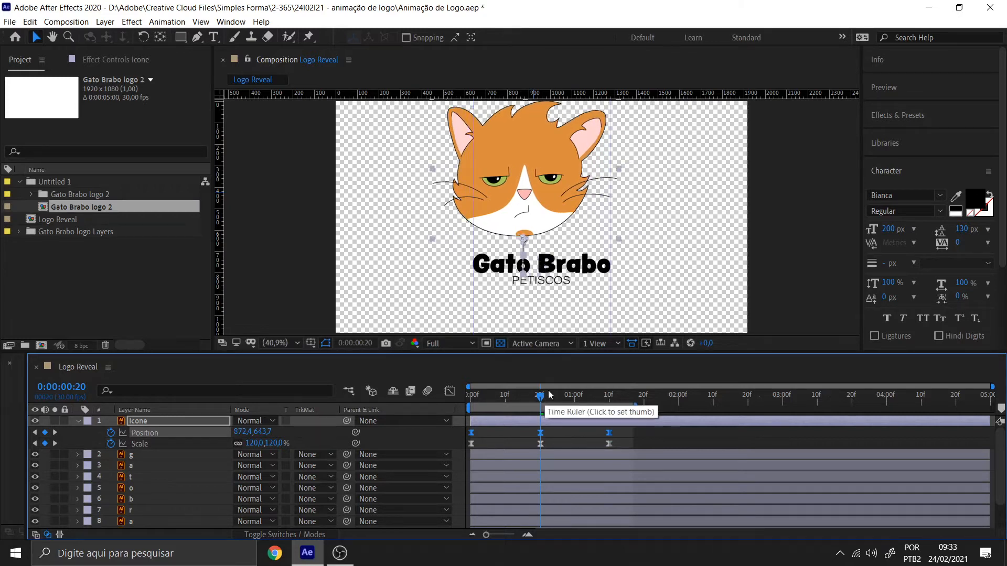
mouse_move(549, 395)
mouse_down()
mouse_move(459, 407)
mouse_move(624, 370)
mouse_move(464, 380)
mouse_move(556, 356)
mouse_move(526, 349)
mouse_move(499, 361)
mouse_move(551, 361)
mouse_move(540, 394)
mouse_up()
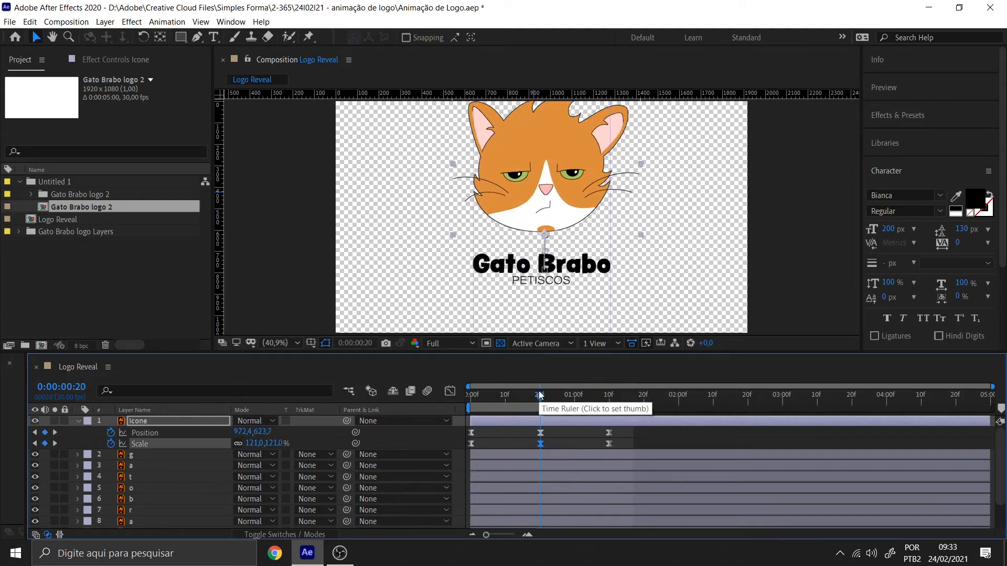
drag(262, 445, 259, 445)
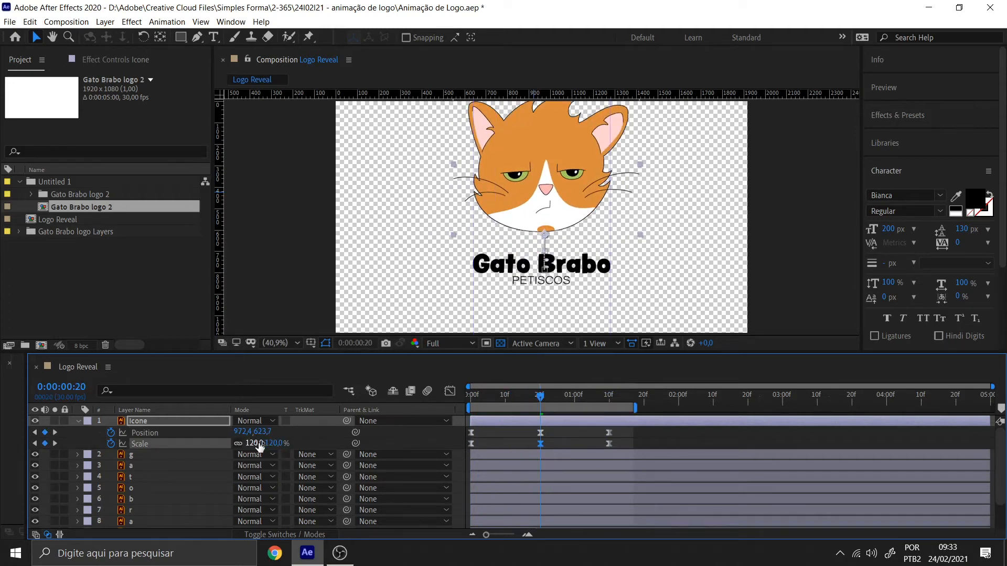
Try lowering Icone to Y 655.8 at frame 26 and delete the extra Position keyframe
drag(543, 401, 562, 398)
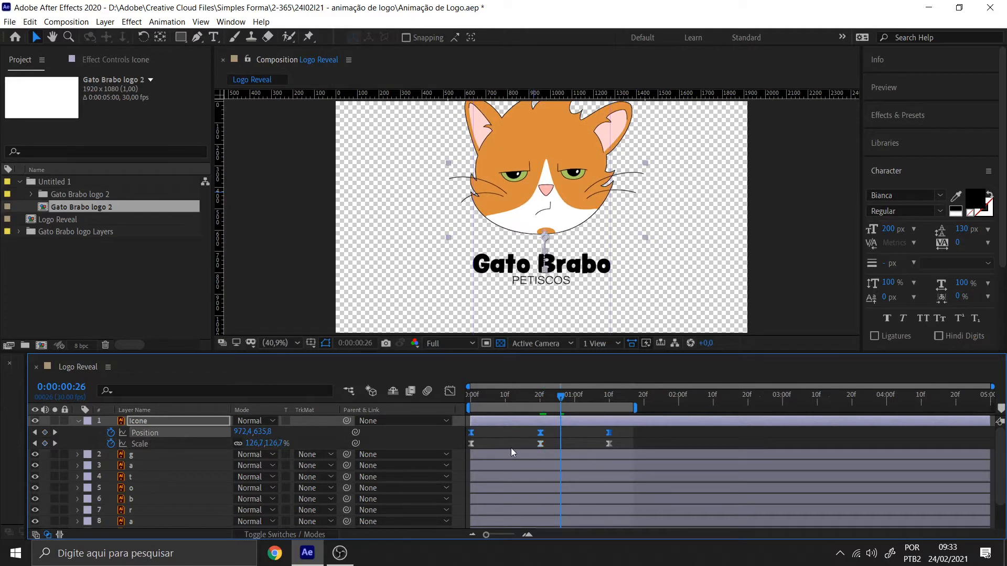
key(shift+Down)
key(shift+Down)
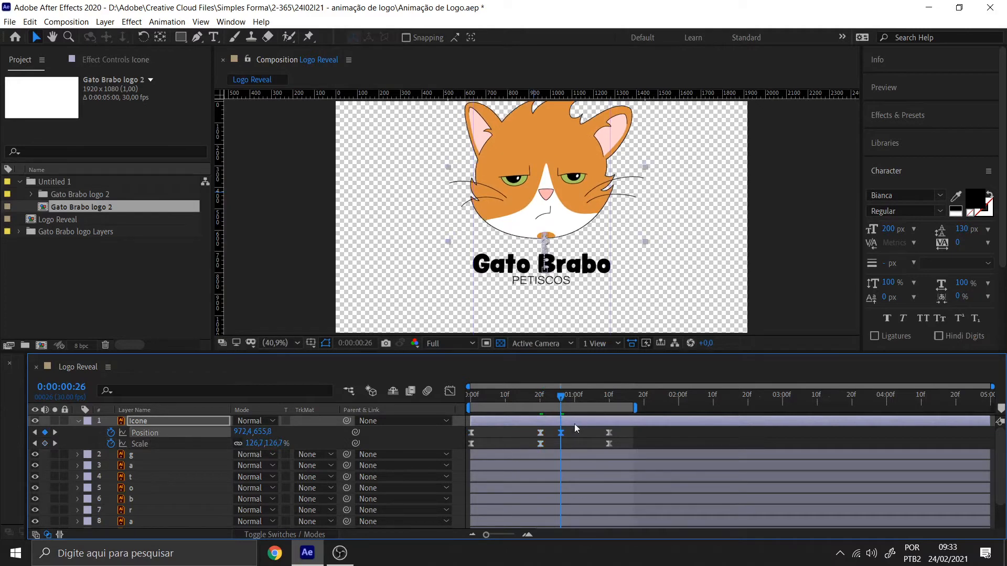
key(Delete)
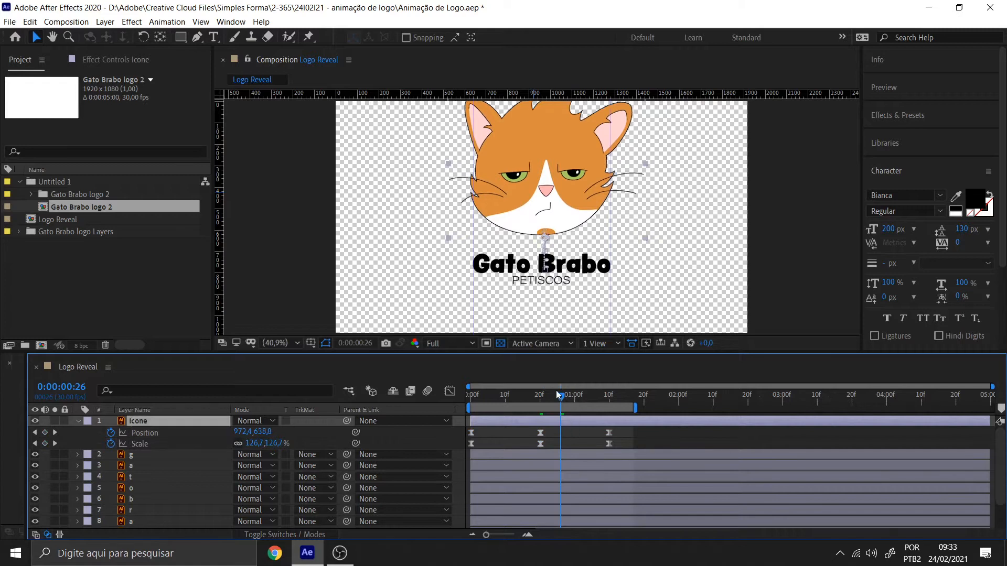
drag(561, 395, 541, 396)
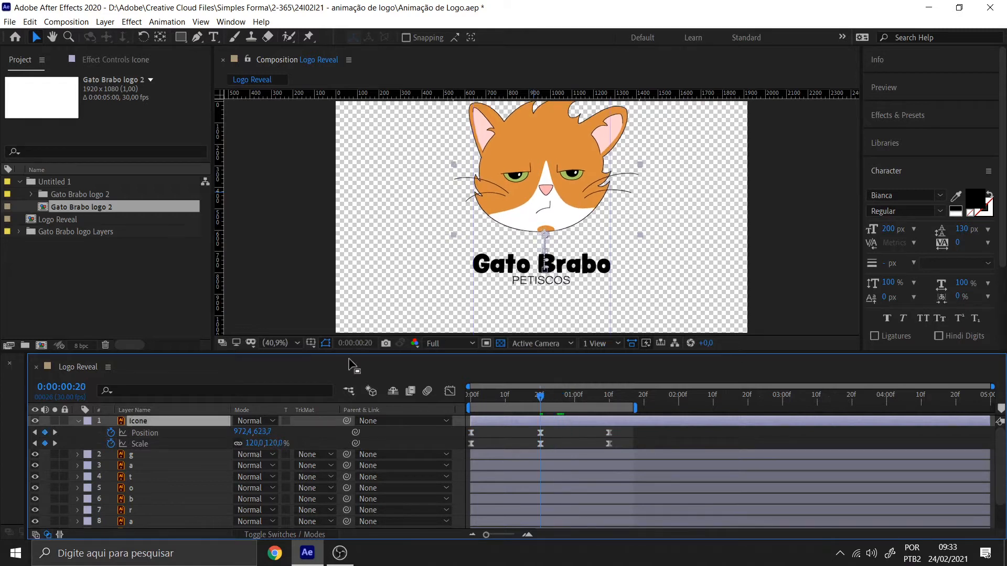
Preview the icon's entrance from frame 0
click(540, 432)
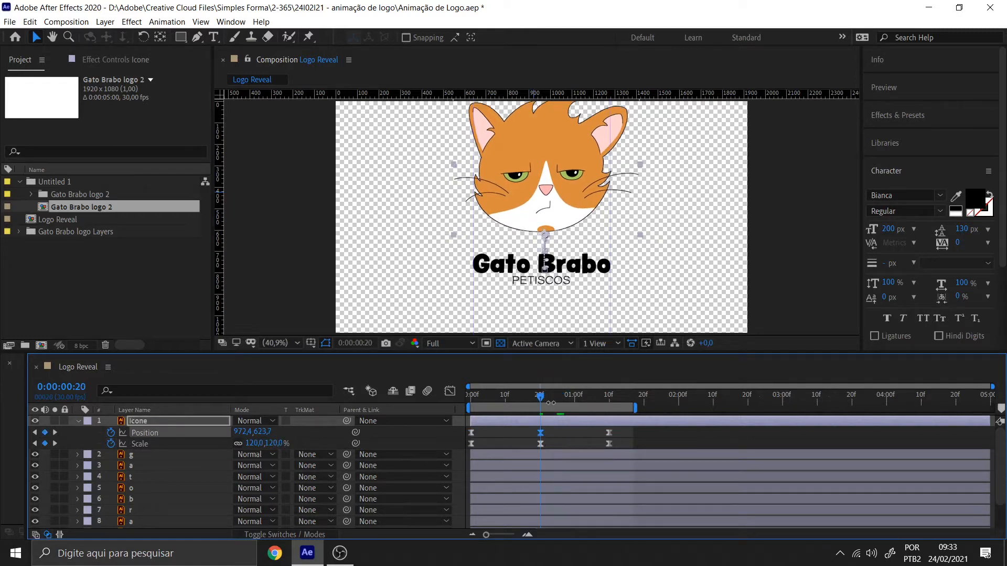
key(Home)
key(space)
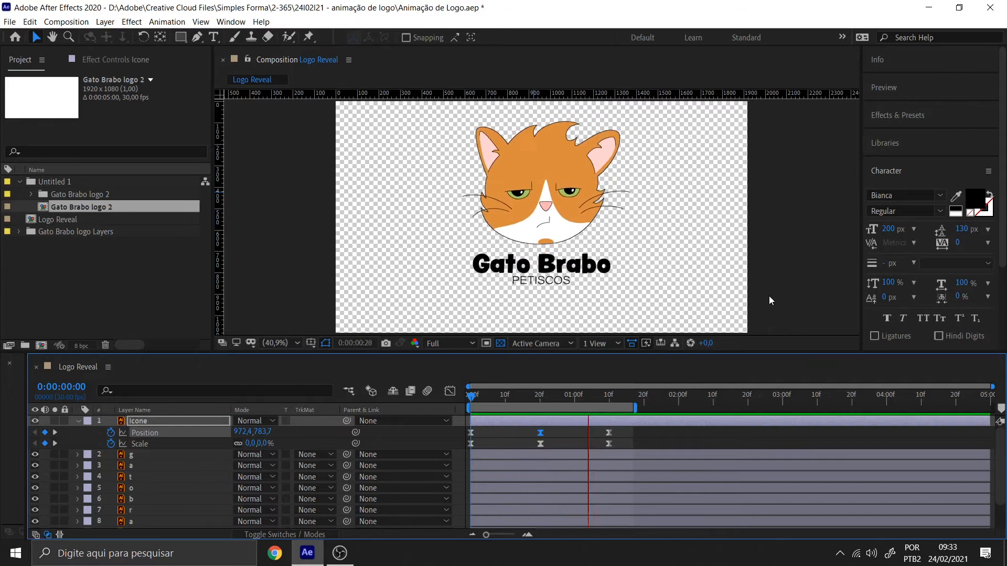
Select all Icone Position keyframes and lengthen the first keyframe's outgoing speed handle in the Graph Editor for a slower start
click(499, 397)
drag(498, 396, 520, 396)
drag(634, 434, 466, 429)
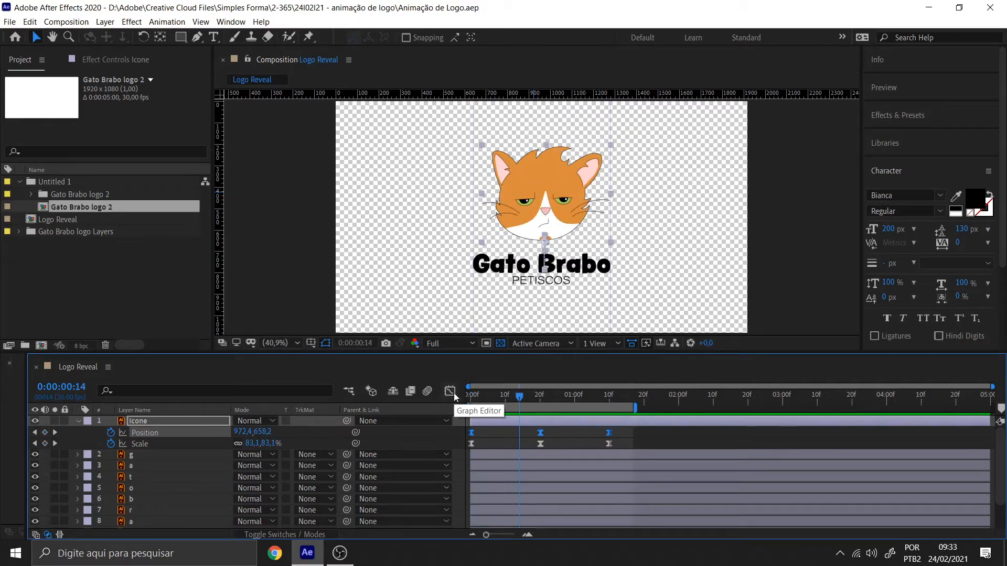
click(450, 391)
drag(523, 353, 522, 266)
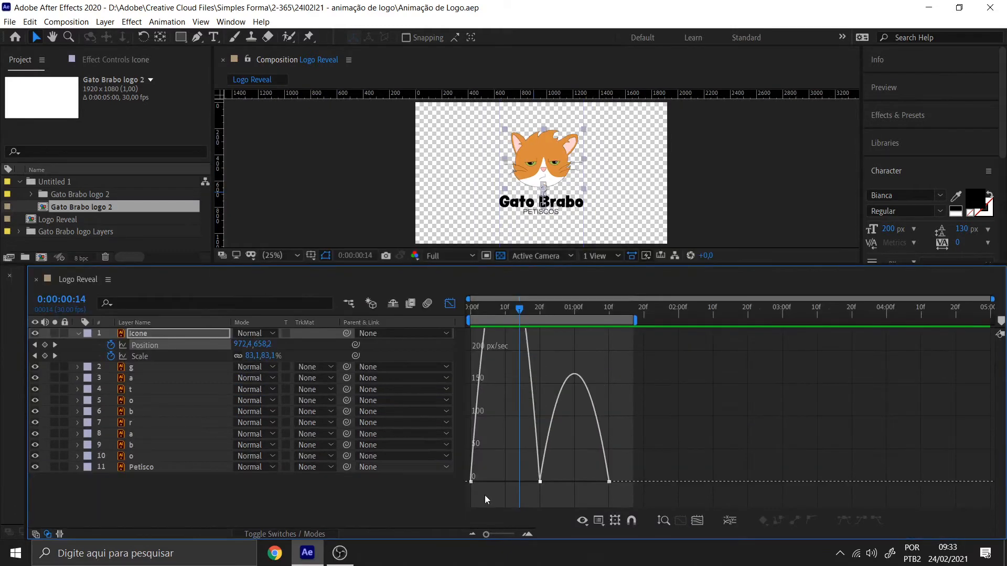
drag(479, 485, 512, 485)
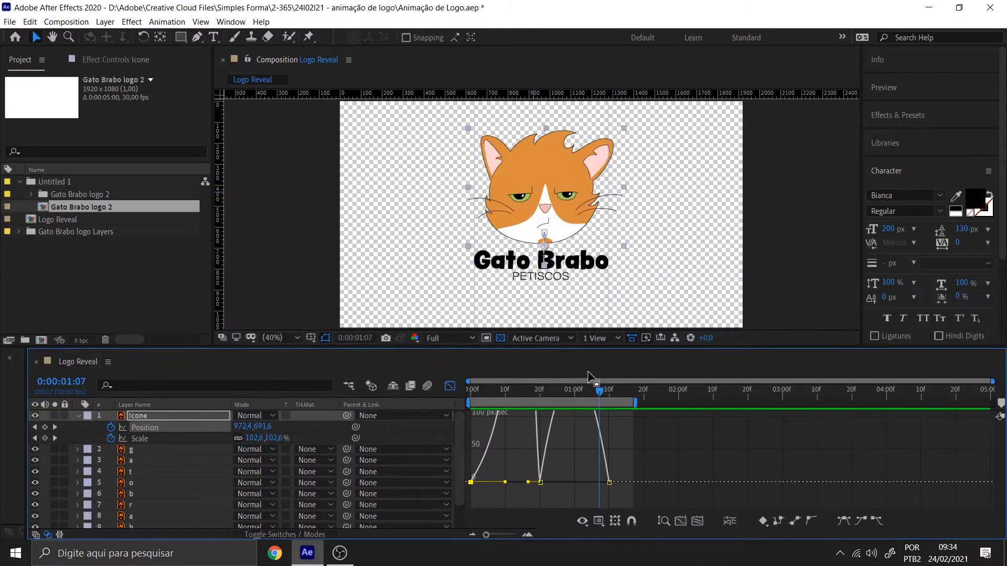
Preview the eased icon entrance from the start, close the Graph Editor, and collapse Icone's properties
drag(594, 391, 435, 400)
key(space)
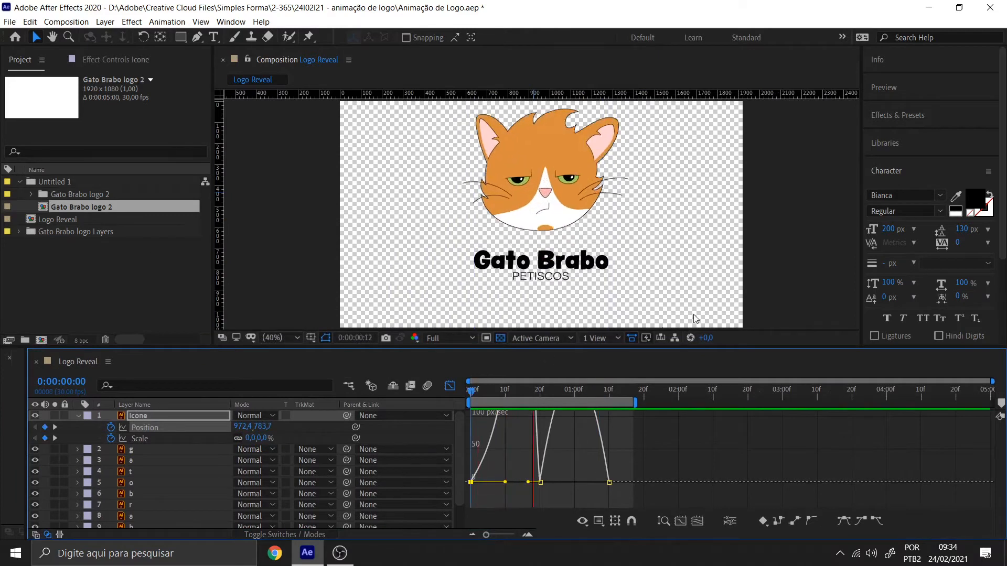
key(shift+F3)
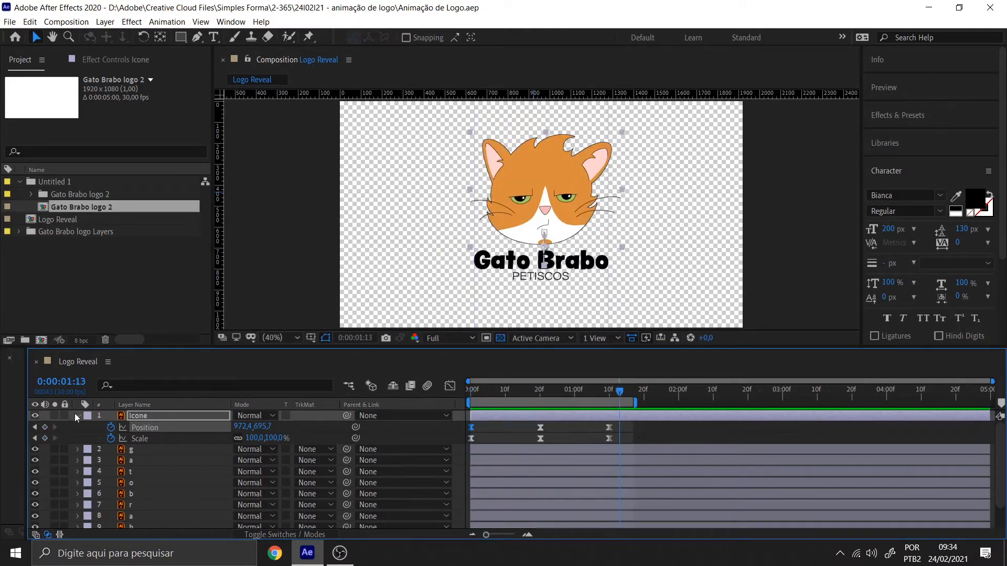
key(space)
click(78, 415)
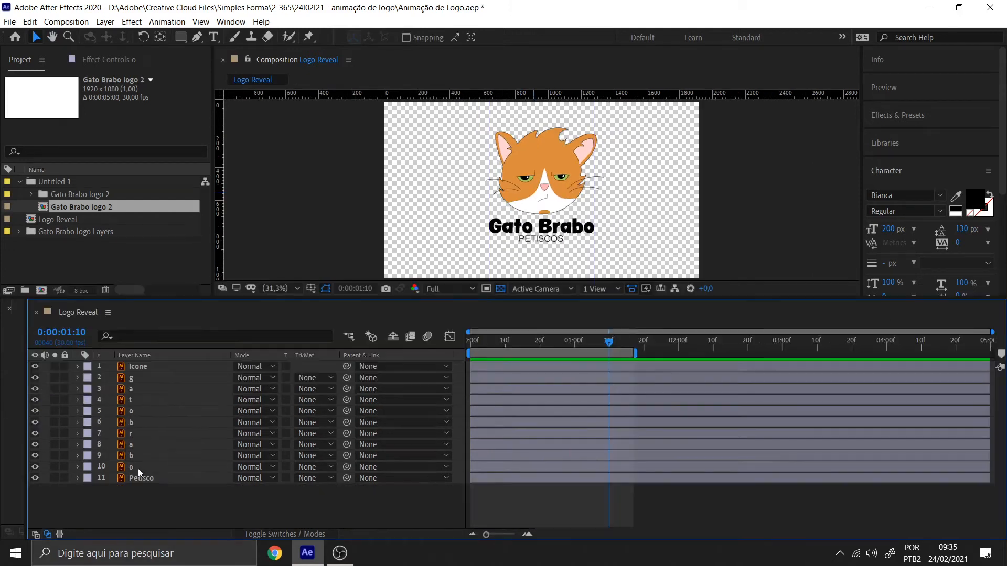
Add Position and Scale keyframes at 1 second 10 frames to all nine Gato Brabo letter layers
click(137, 468)
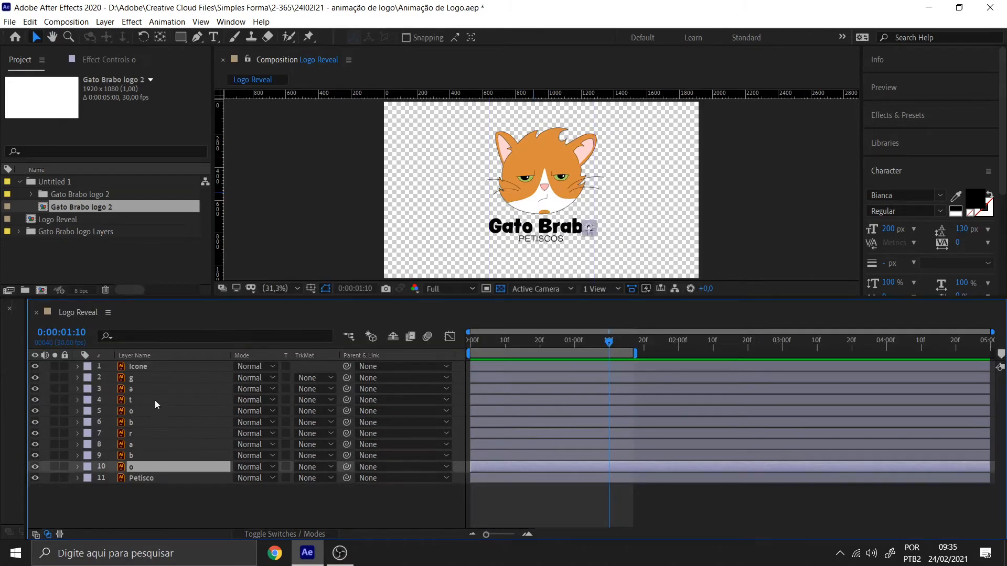
shift+click(162, 382)
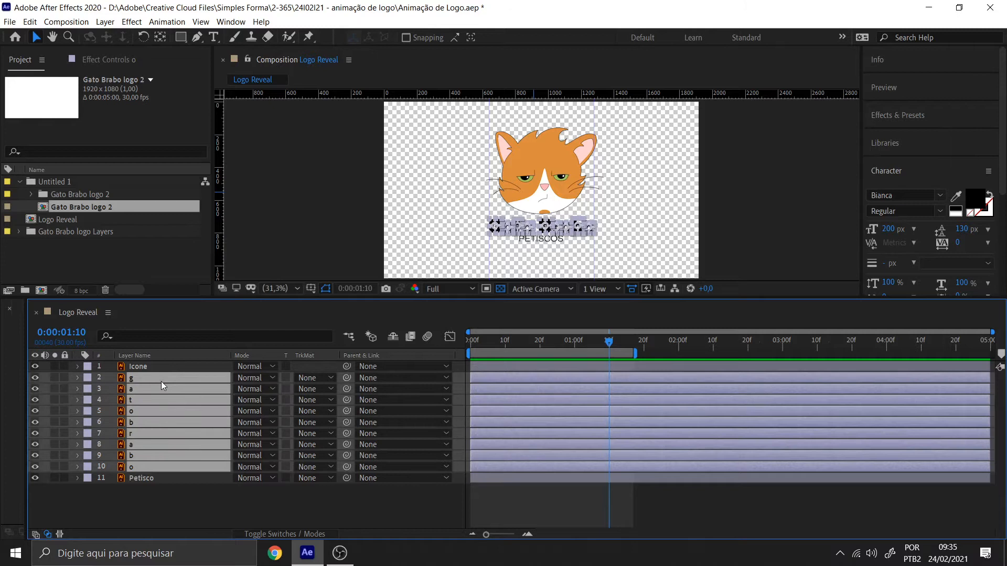
key(p)
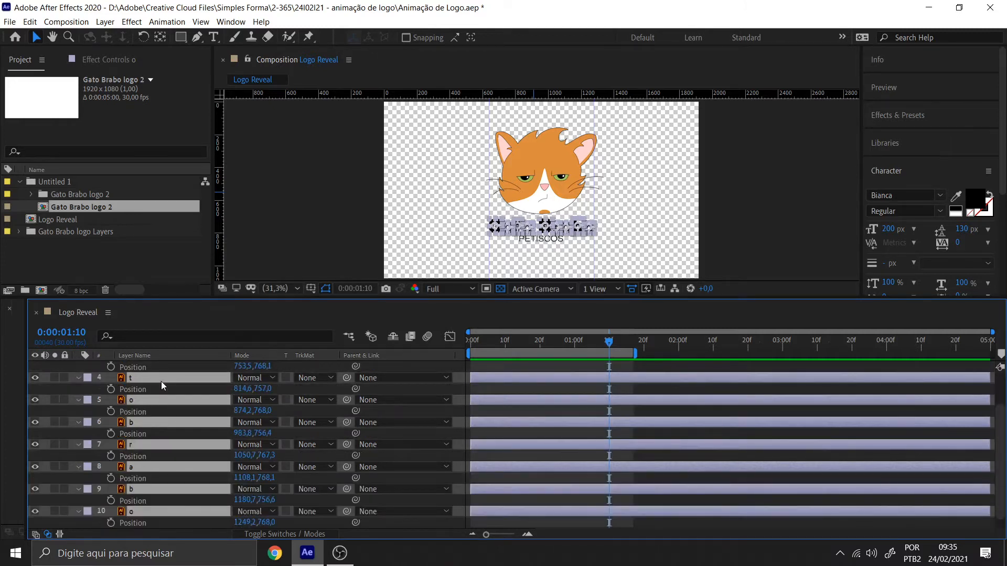
key(shift+s)
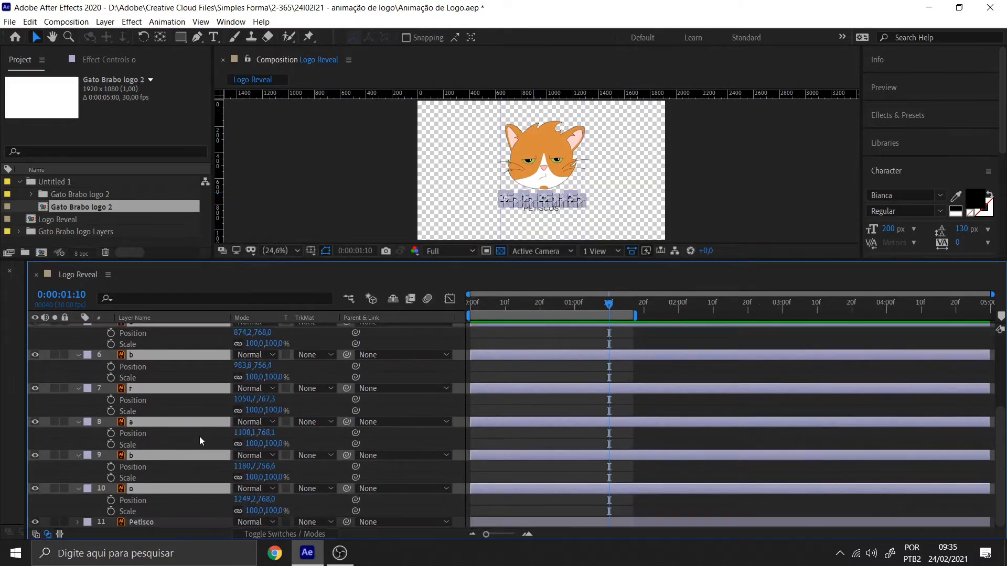
scroll(199, 440, up, 5)
click(110, 351)
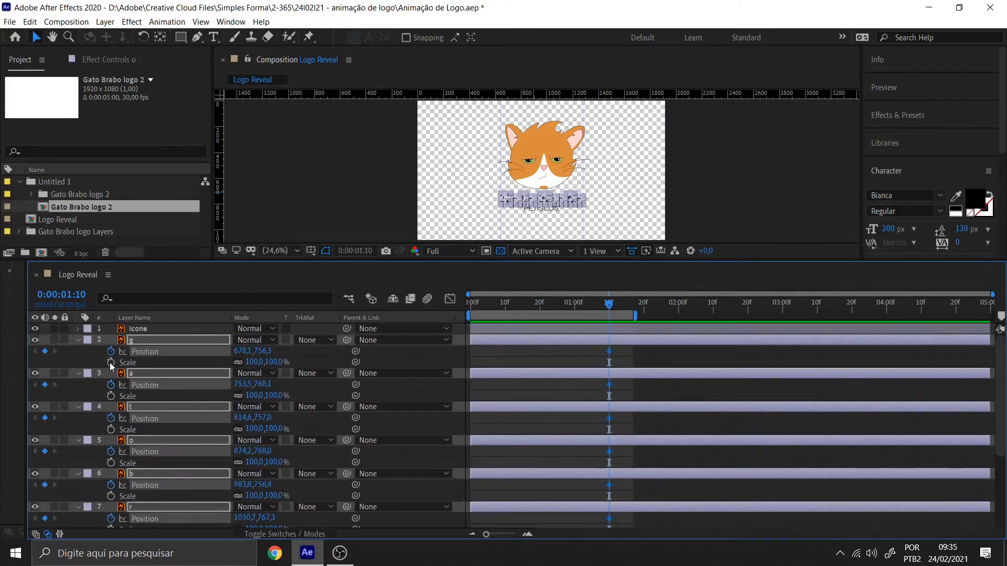
click(111, 362)
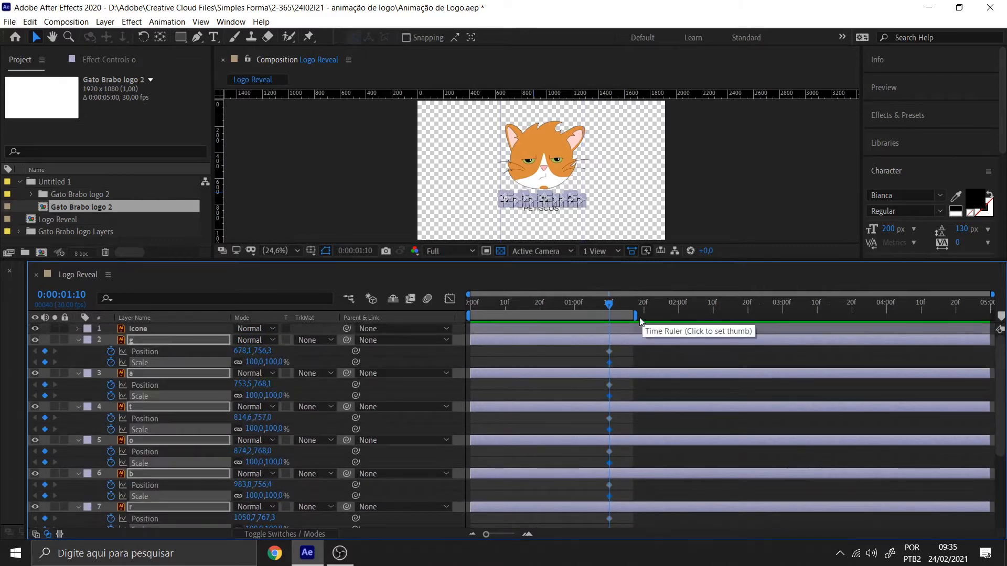
Extend the work area to about 3 seconds 3 frames and move all letter Position and Scale keyframes to 2 seconds
drag(639, 317, 795, 317)
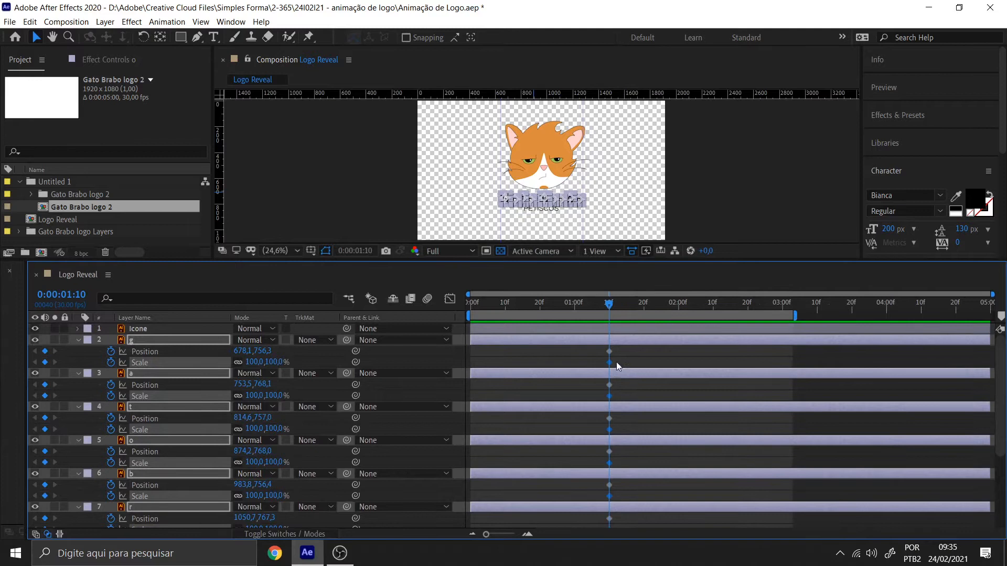
drag(602, 350, 613, 528)
drag(610, 499, 679, 488)
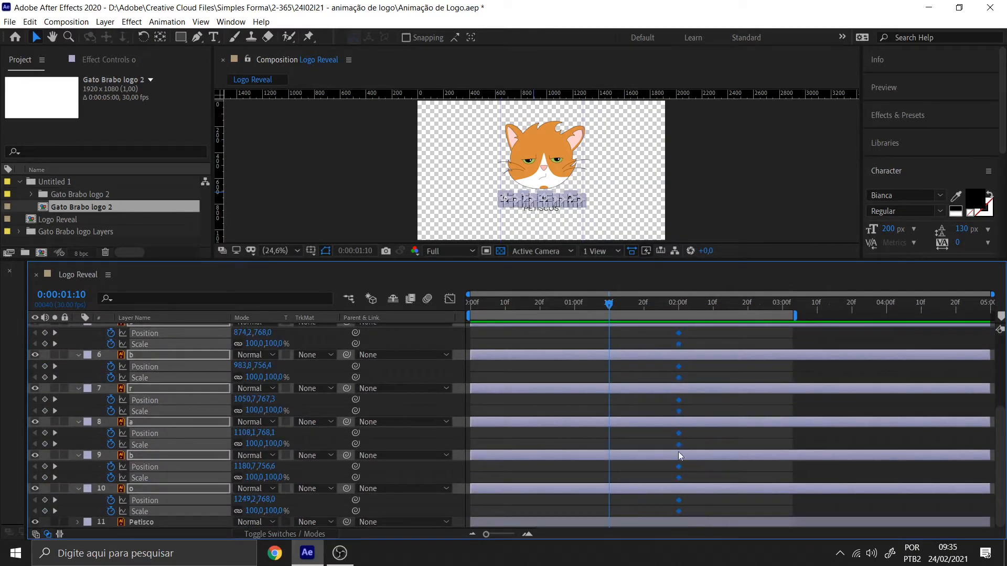
Set the Scale of all selected letter layers to 0% at 1 second 10 frames
scroll(395, 328, up, 5)
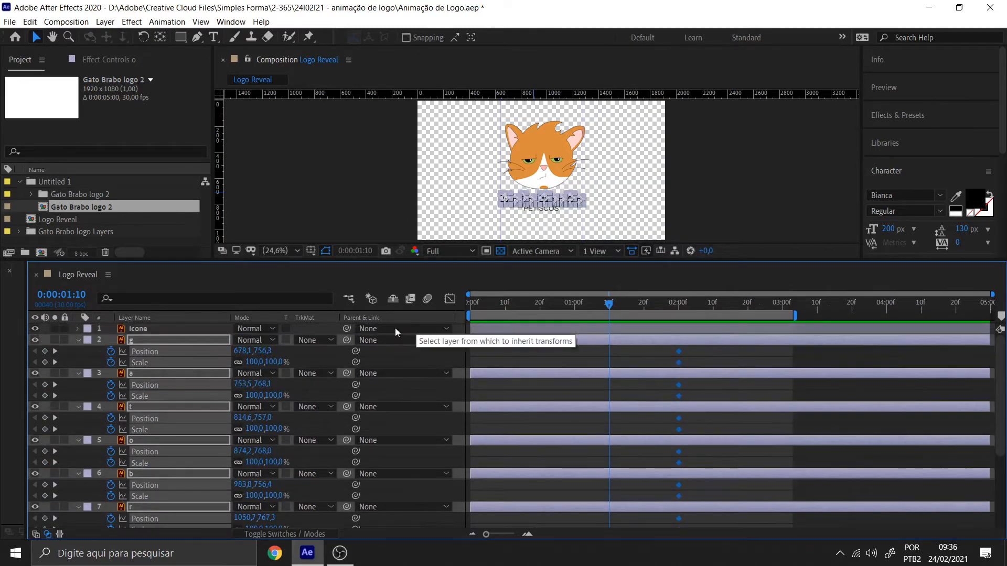
click(254, 362)
text(0)
key(Return)
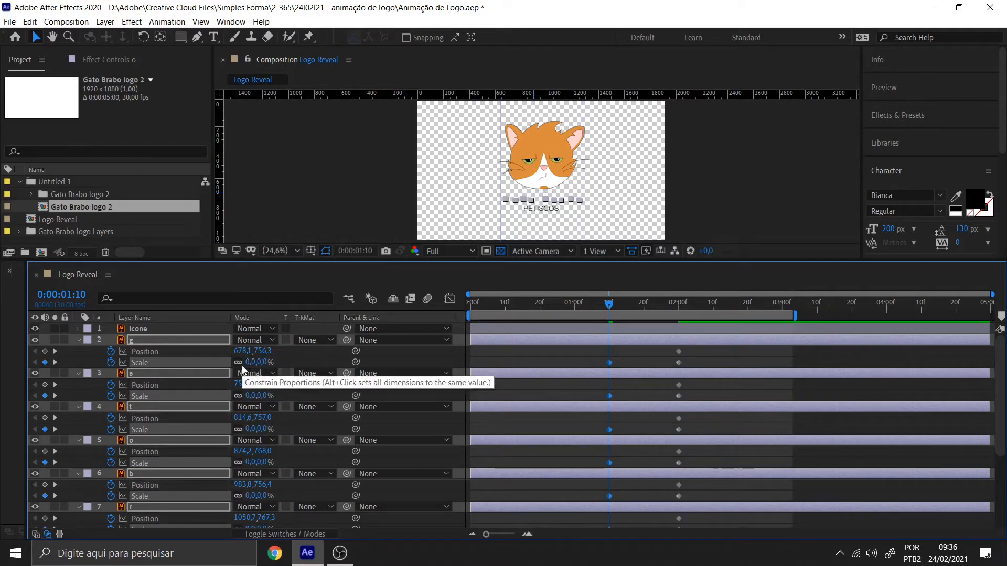
scroll(258, 465, down, 5)
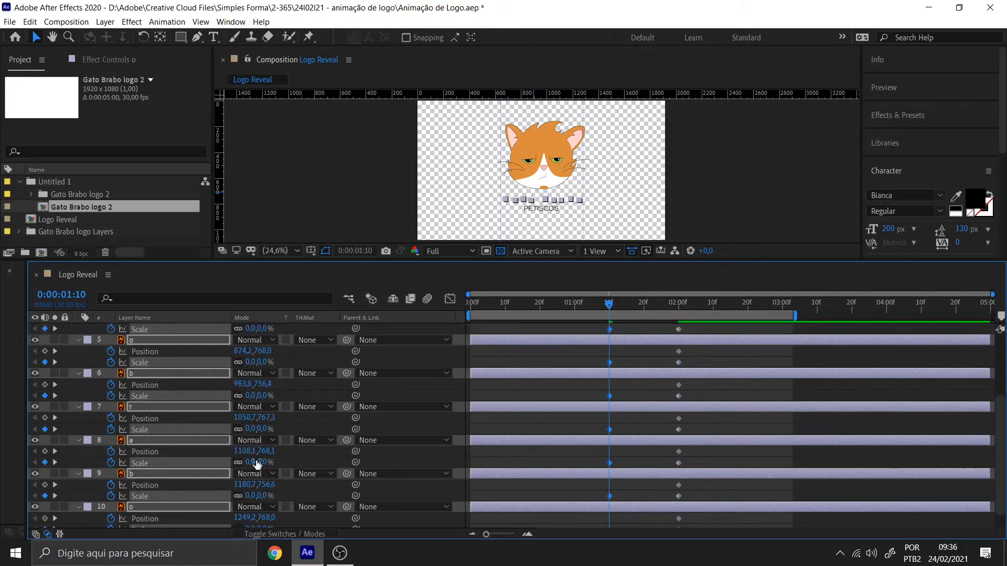
scroll(249, 519, up, 5)
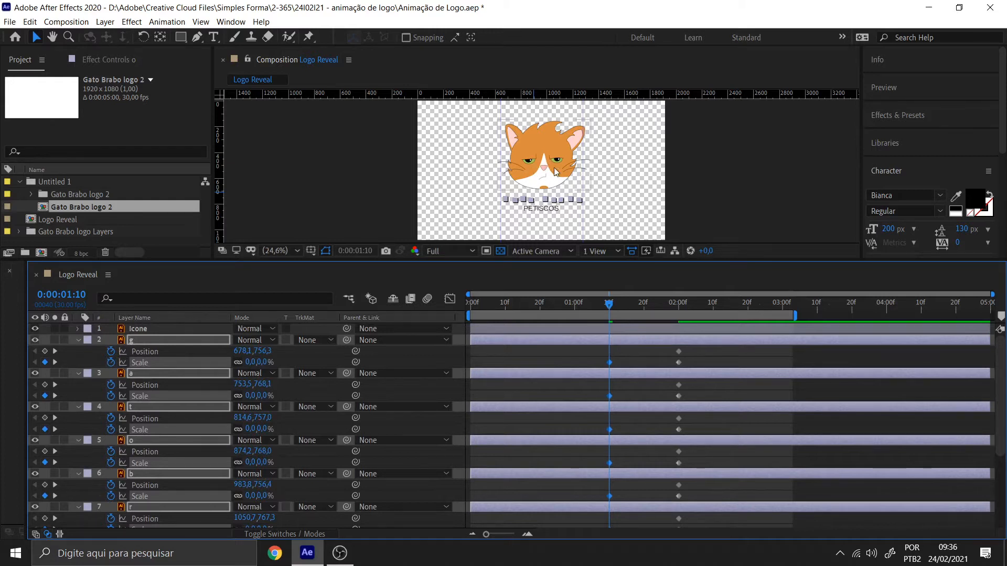
Show the Title/Action Safe guides in the composition view
click(310, 251)
click(340, 264)
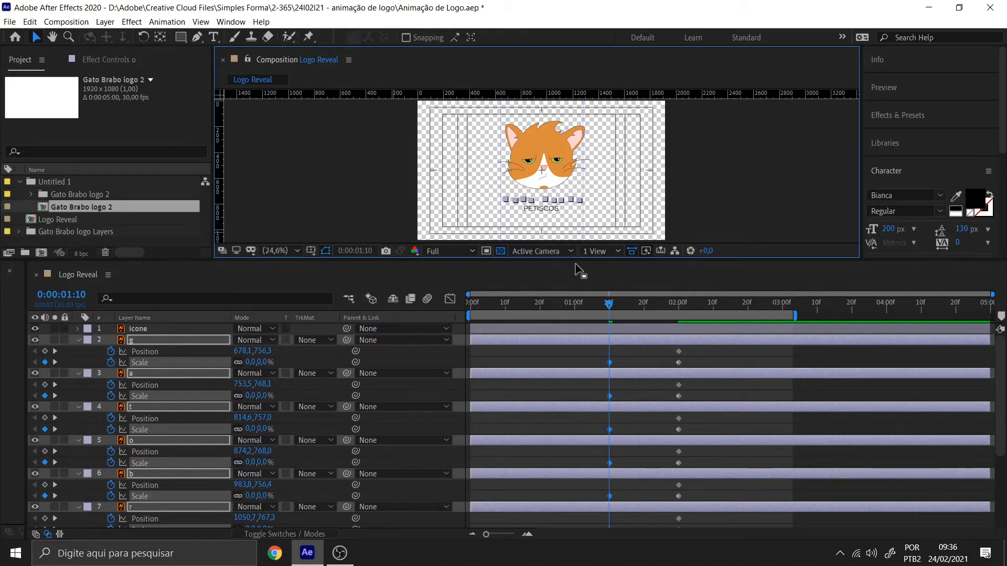
Center all selected letter layers in the composition at 960, 540 for the 1 second 10 frames keyframe
key(ctrl+Home)
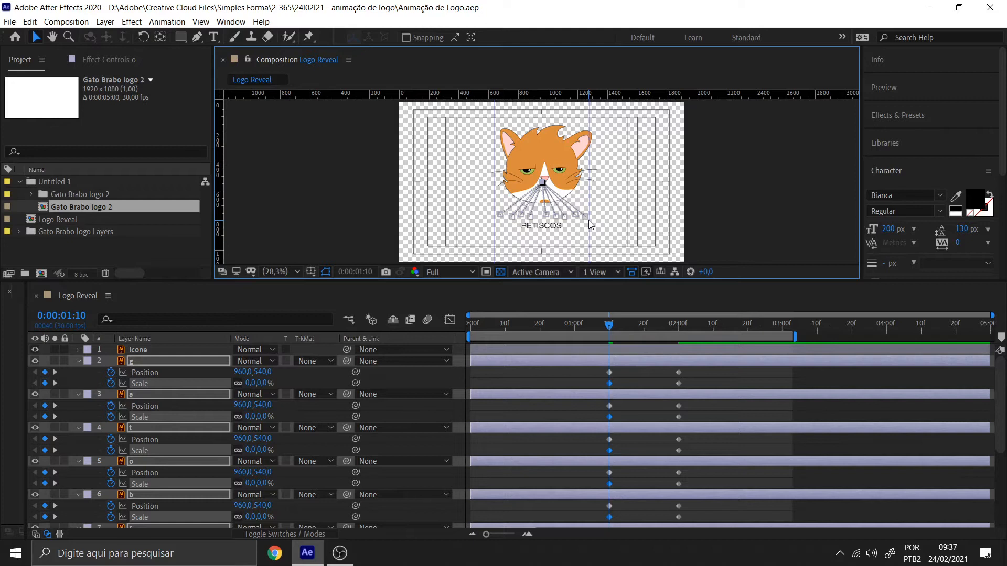
scroll(543, 182, up, 2)
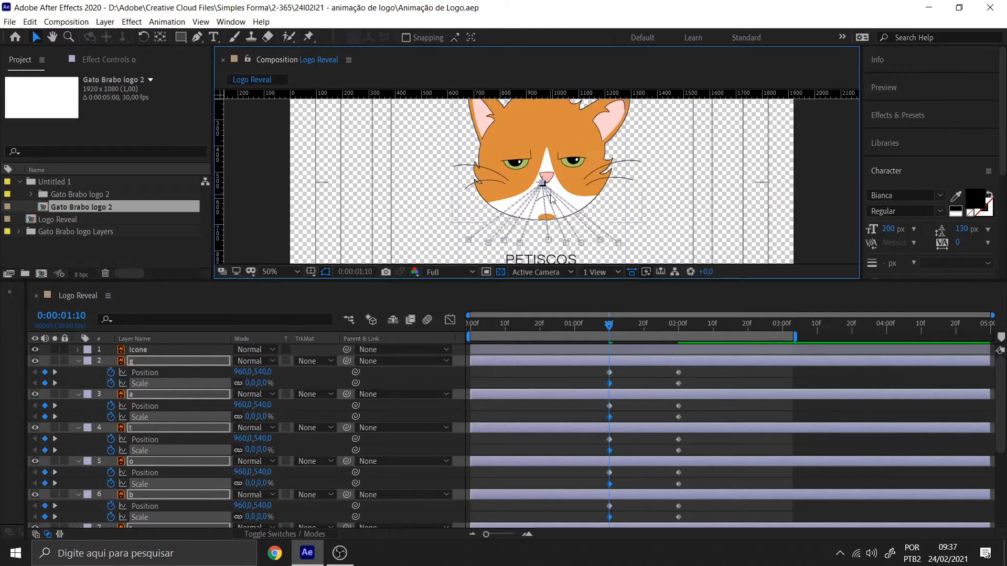
scroll(550, 196, up, 2)
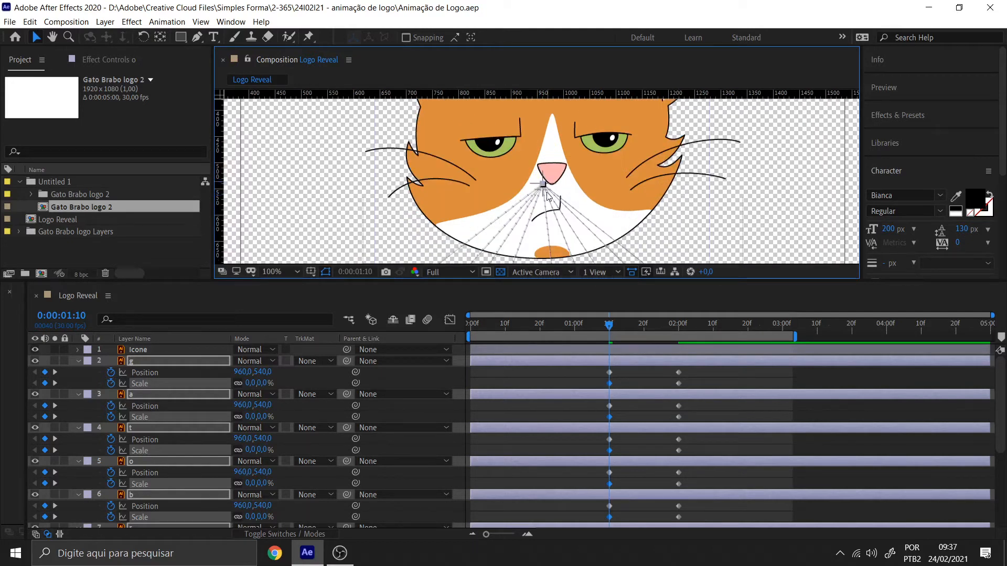
key(shift+/)
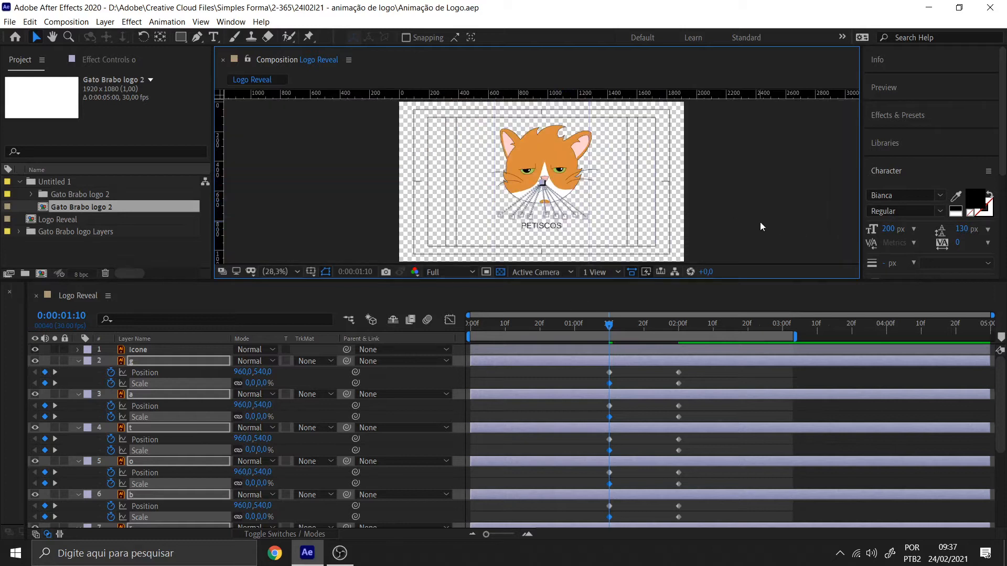
click(760, 222)
Preview the reveal from near the start and return the playhead to 1 second 10 frames
drag(609, 325, 478, 334)
key(space)
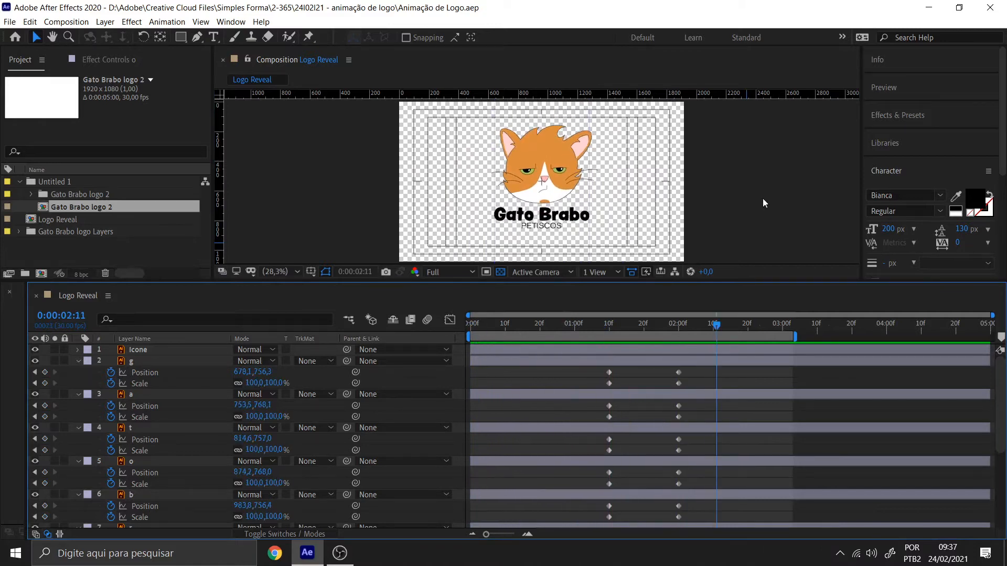
drag(720, 330, 612, 347)
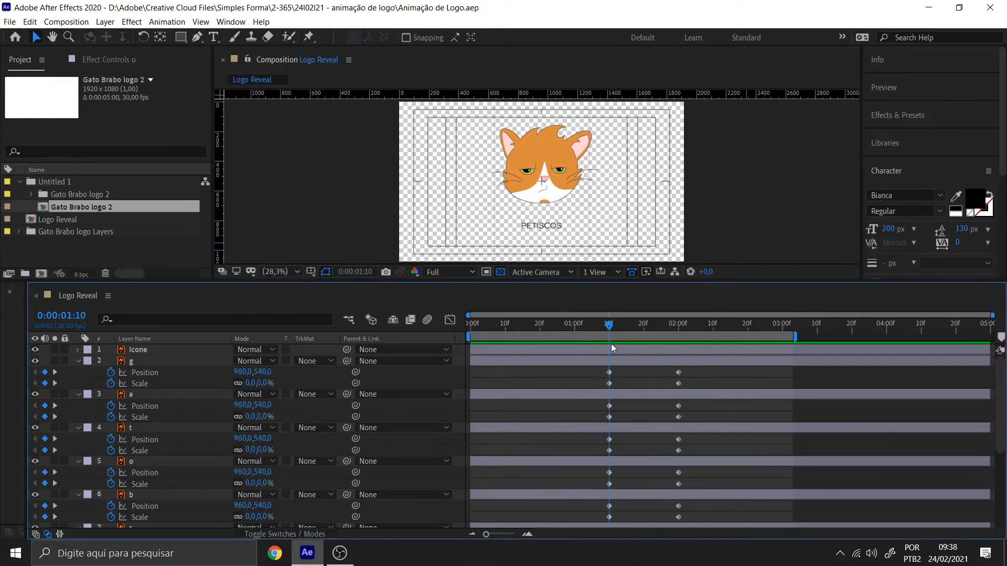
Reveal the Icone layer's keyframes and shift all letter Position and Scale keyframes earlier, spanning 20 frames to 1 second 10 frames
click(151, 349)
key(u)
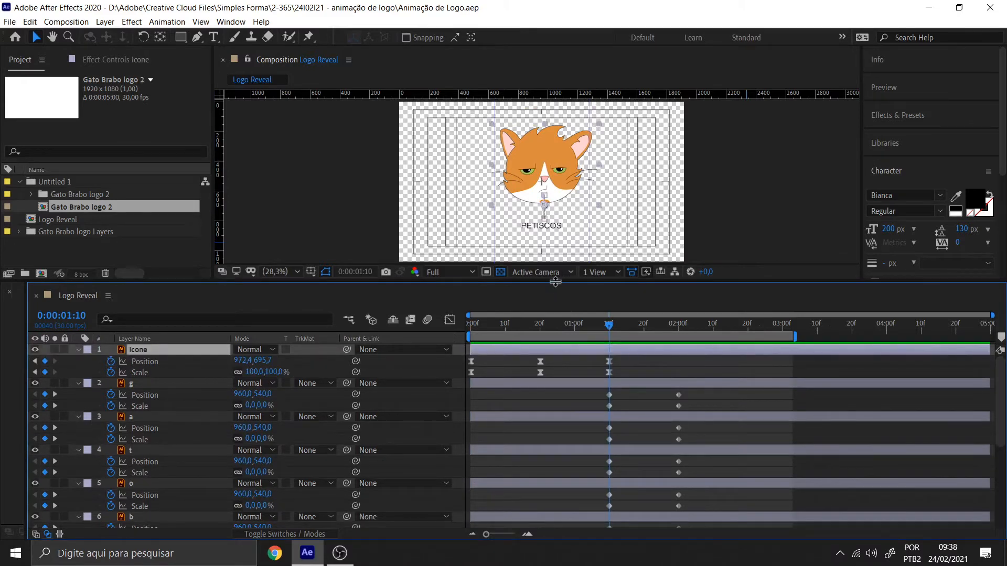
drag(553, 284, 556, 181)
click(615, 309)
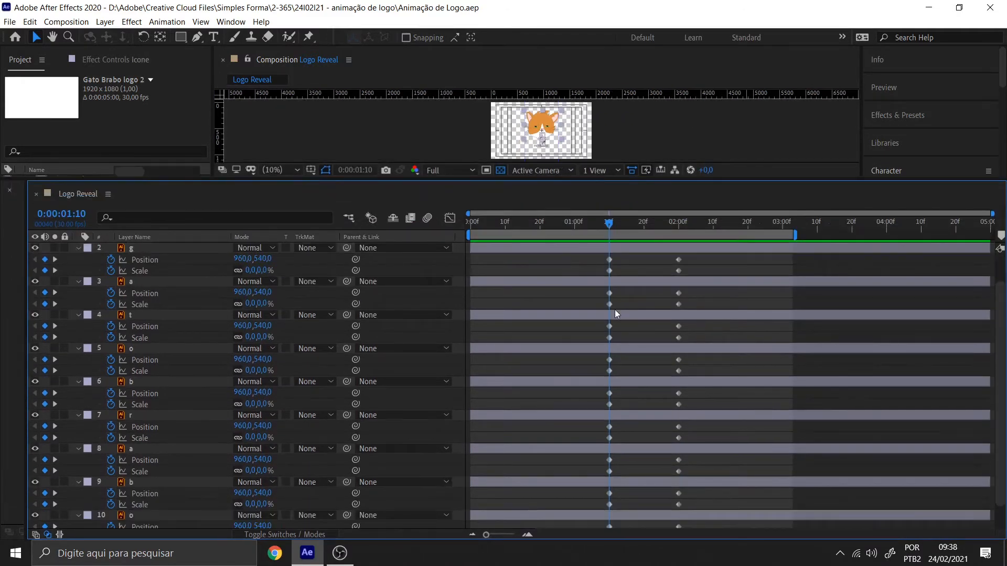
drag(592, 257, 694, 432)
scroll(549, 327, up, 2)
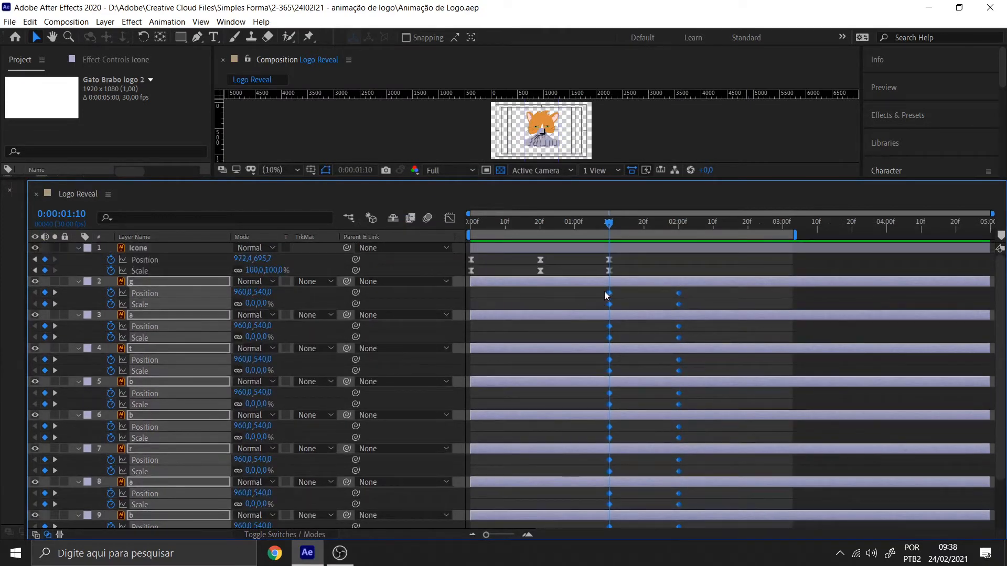
drag(608, 300, 541, 302)
Scrub the animation from the start to about 1 second 1 frame to check the letters' timing against the cat icon
key(Home)
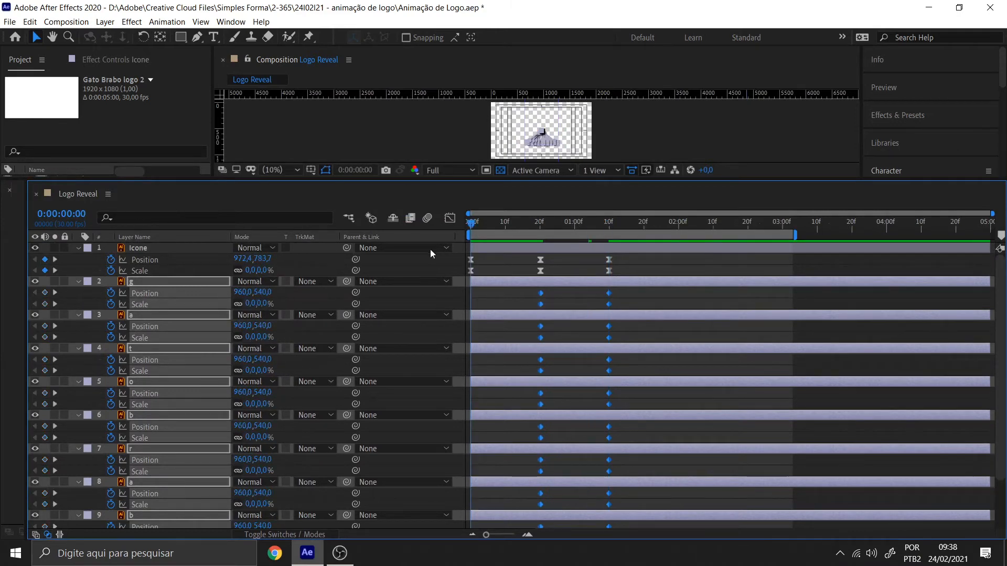
drag(587, 181, 587, 292)
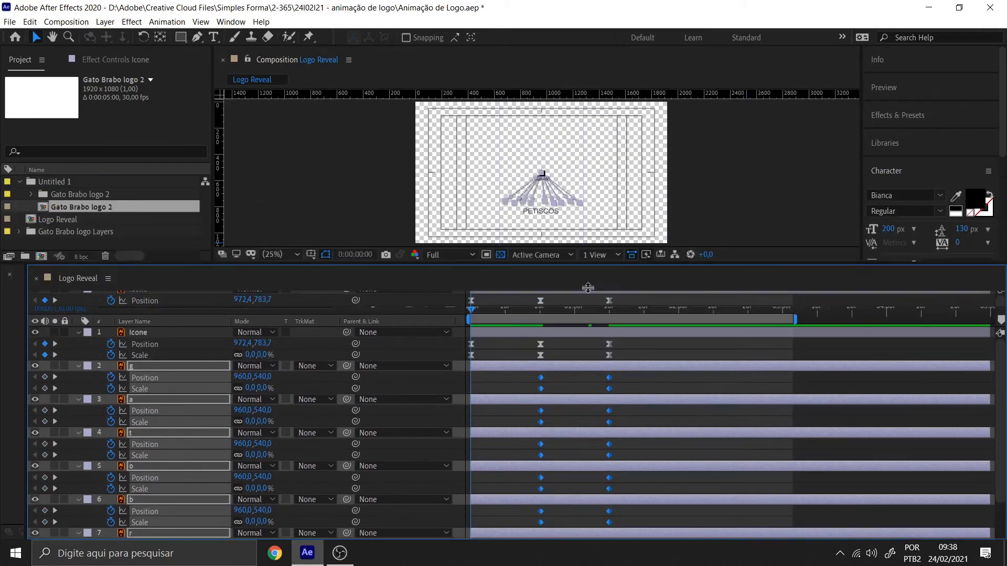
drag(470, 334, 579, 340)
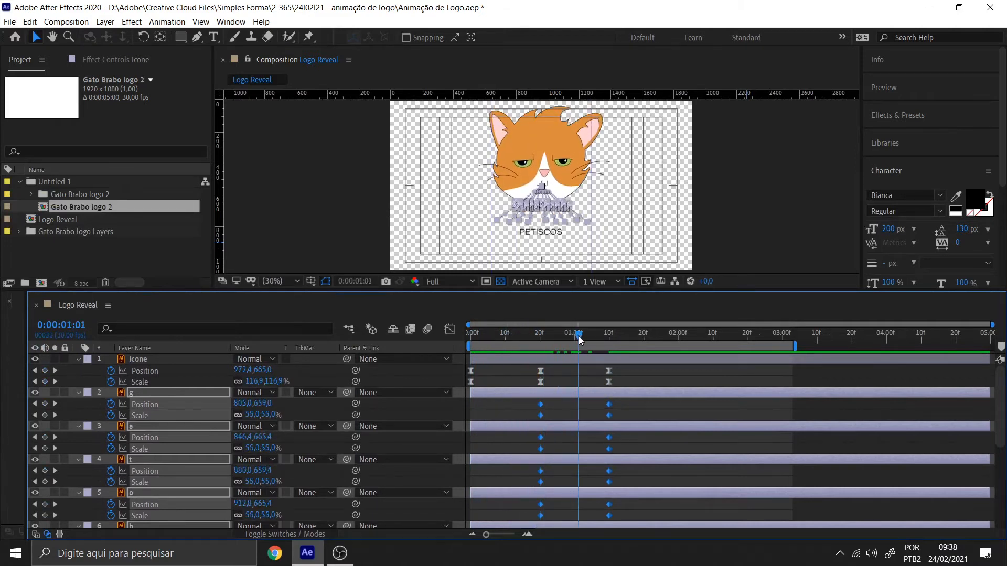
click(715, 246)
Lower the Icone layer at its 20-frame Position keyframe by 90 px, to 972.4, 713.7
drag(579, 336, 543, 345)
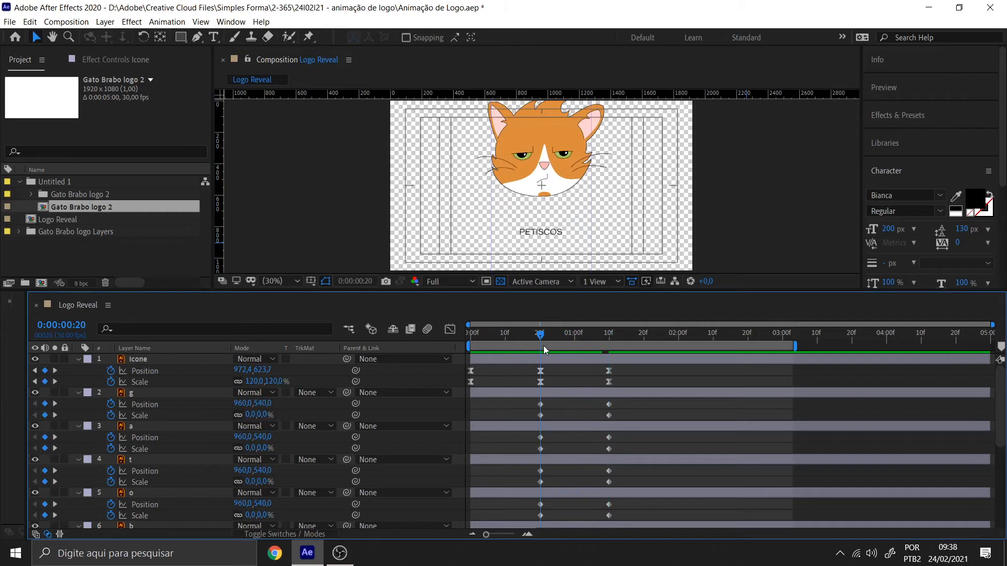
click(710, 213)
click(540, 370)
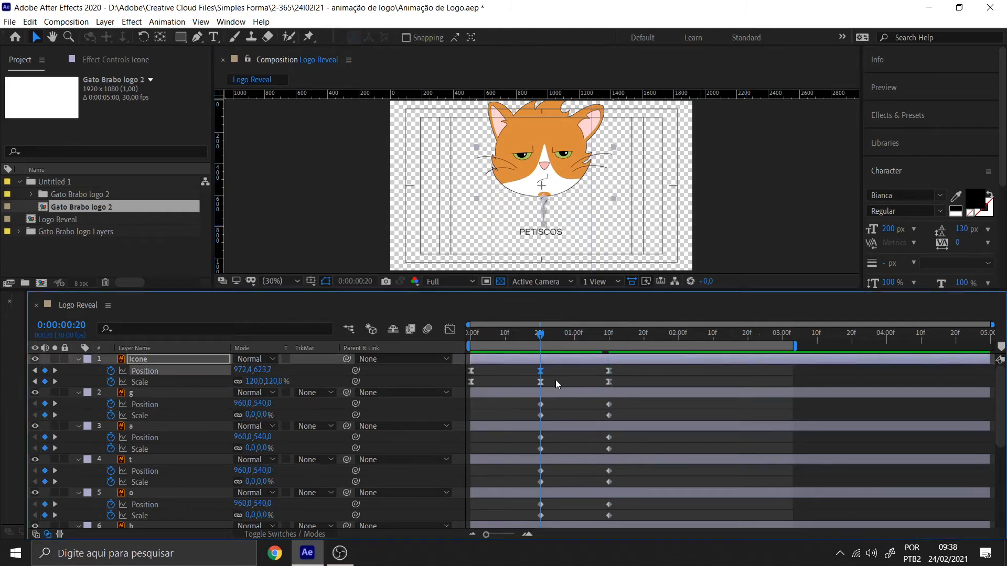
key(shift+Down)
key(shift+Down)
key(shift+Down)
key(shift+Down)
key(shift+Down)
key(shift+Down)
key(shift+Down)
key(shift+Down)
key(shift+Down)
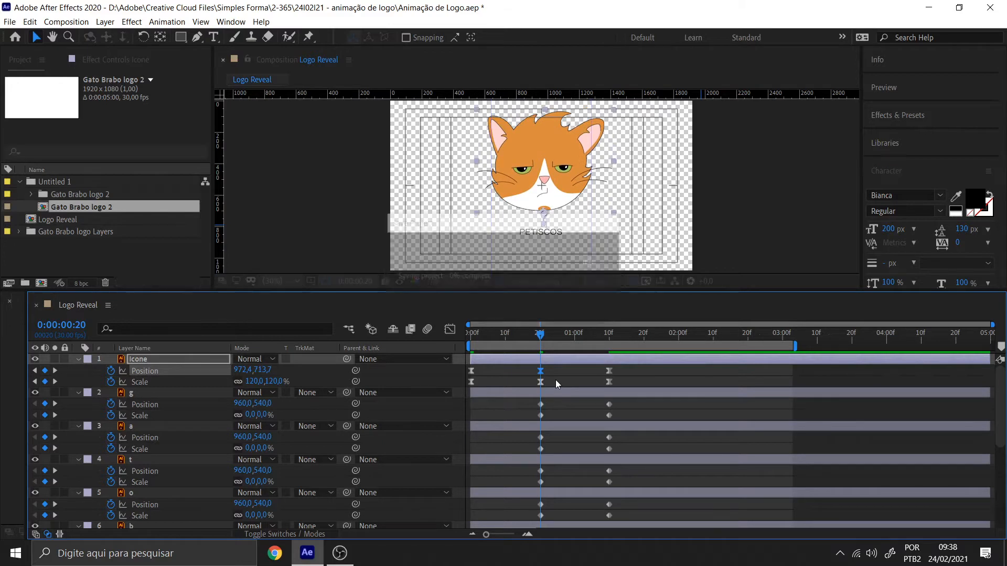
Review the icon's adjusted motion and apply Easy Ease to all letter Position and Scale keyframes
drag(542, 338, 609, 338)
drag(467, 343, 597, 346)
scroll(552, 430, down, 5)
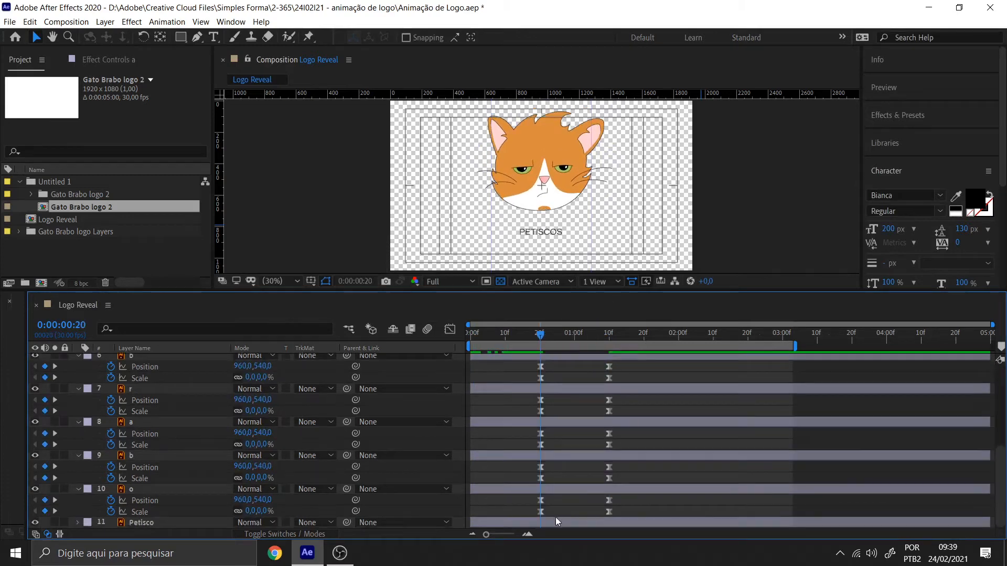
Trim the start of all nine letter layers, from g to the final o, to 20 frames
click(556, 489)
scroll(556, 489, up, 5)
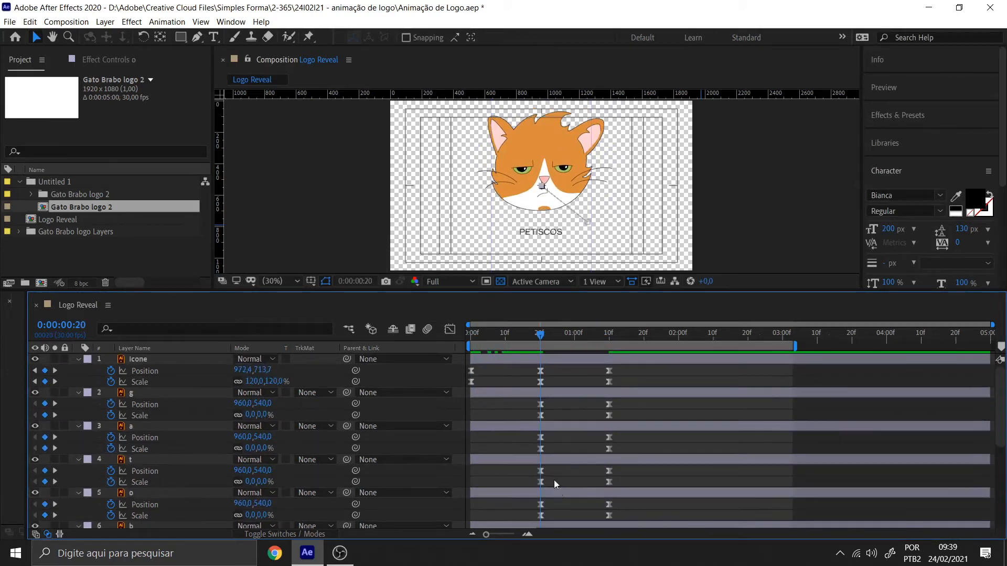
shift+click(567, 394)
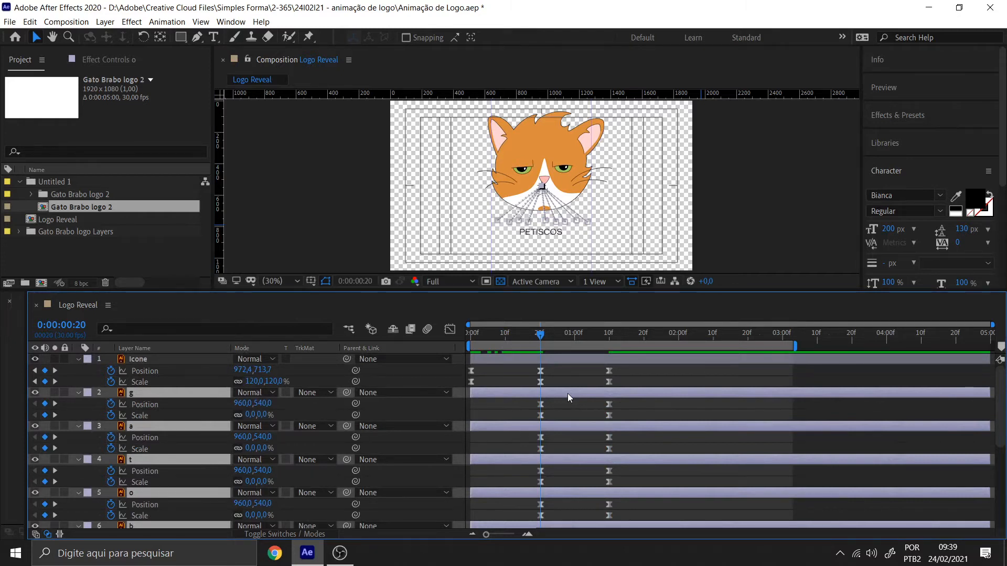
key(alt+bracketleft)
scroll(502, 413, down, 3)
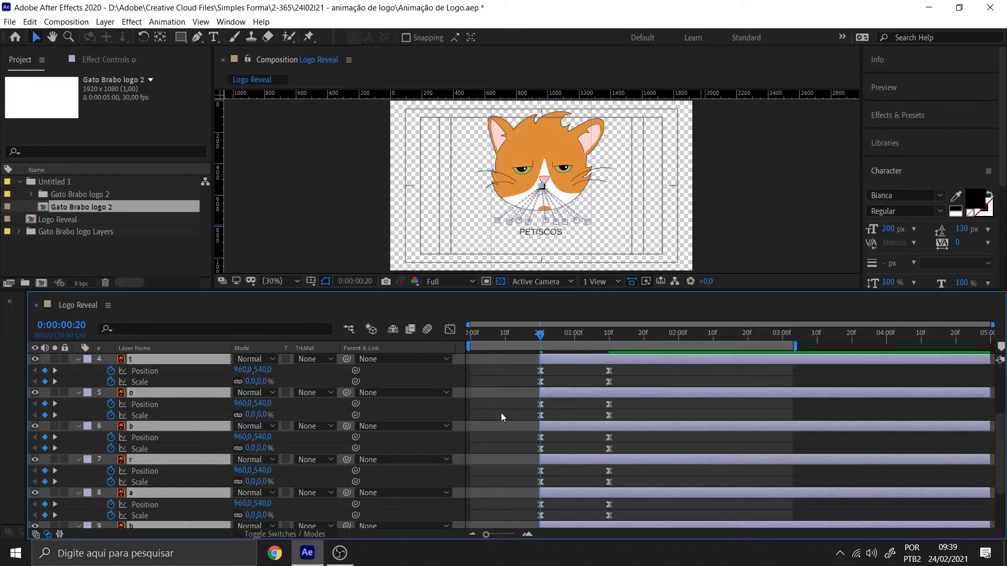
scroll(498, 425, down, 2)
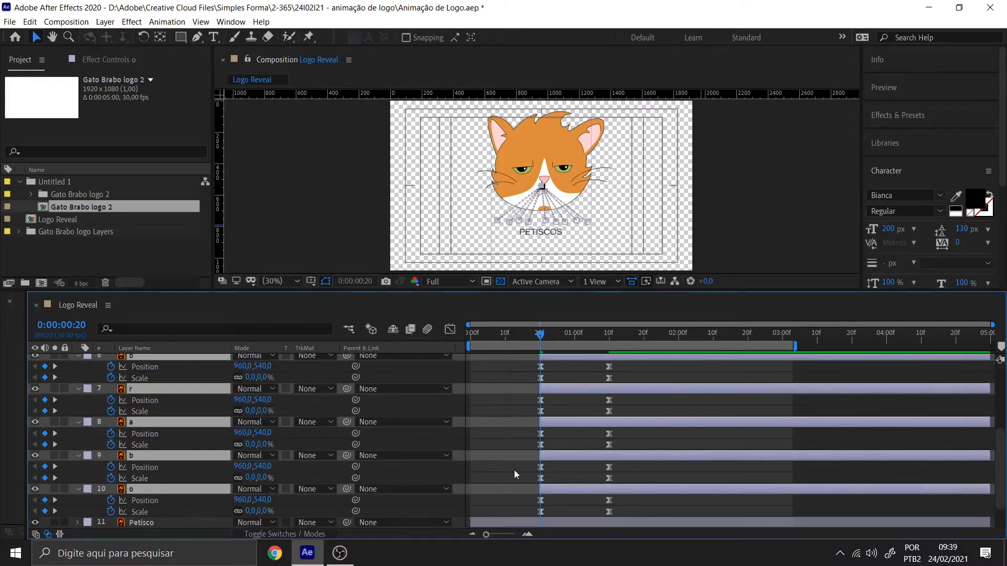
scroll(514, 470, up, 4)
click(671, 246)
Stagger the a, t and o layers of "Gato" after g, starting each one frame later than the previous letter
mouse_move(532, 333)
mouse_down()
mouse_move(543, 335)
mouse_move(466, 347)
mouse_move(541, 339)
mouse_up()
scroll(519, 376, up, 2)
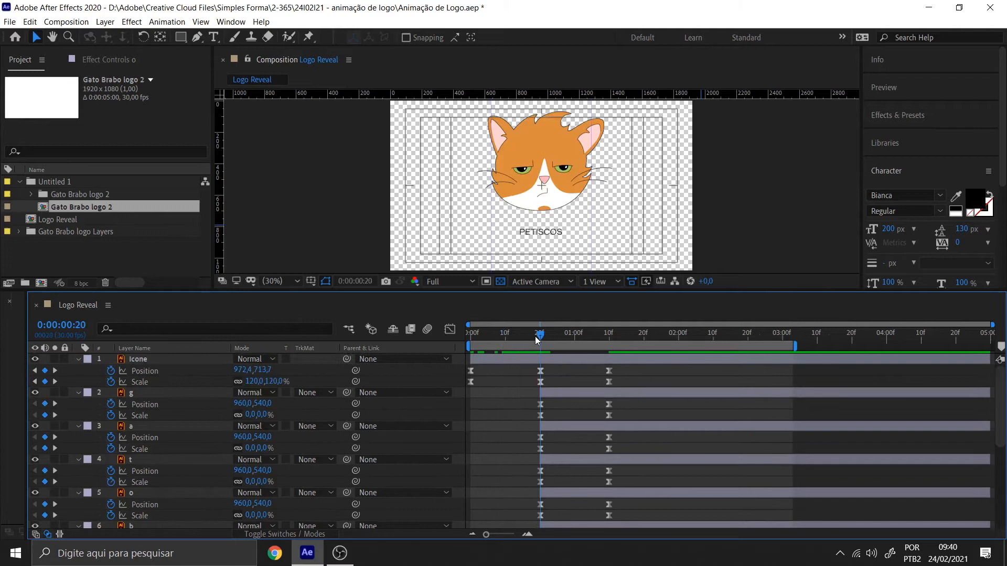
click(558, 425)
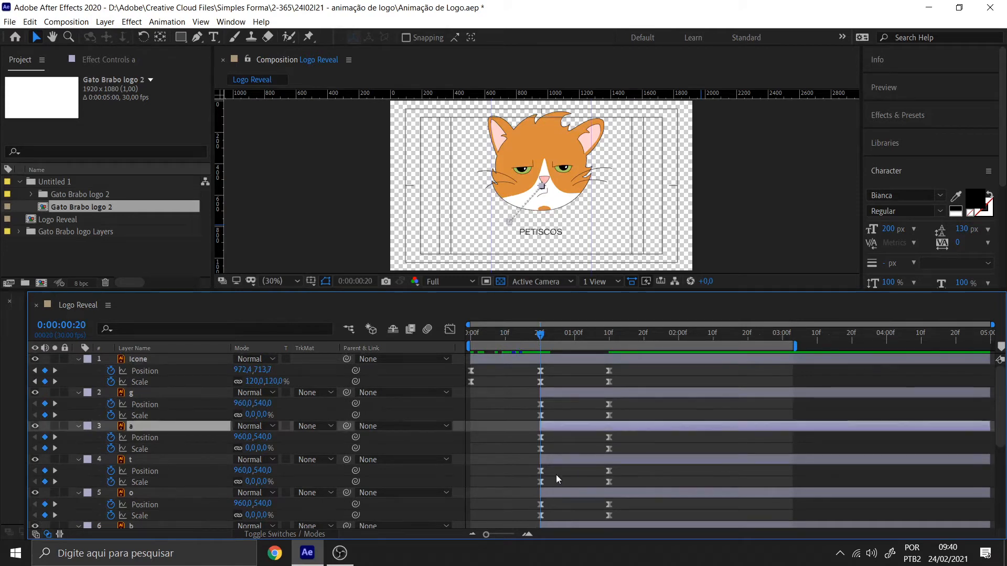
drag(548, 424, 552, 425)
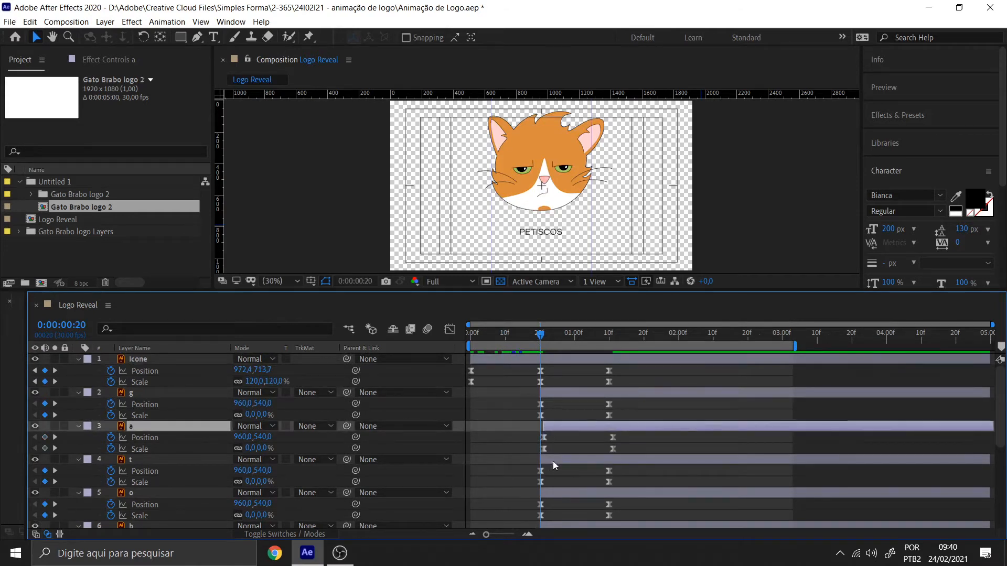
drag(552, 462, 559, 461)
drag(543, 499, 556, 493)
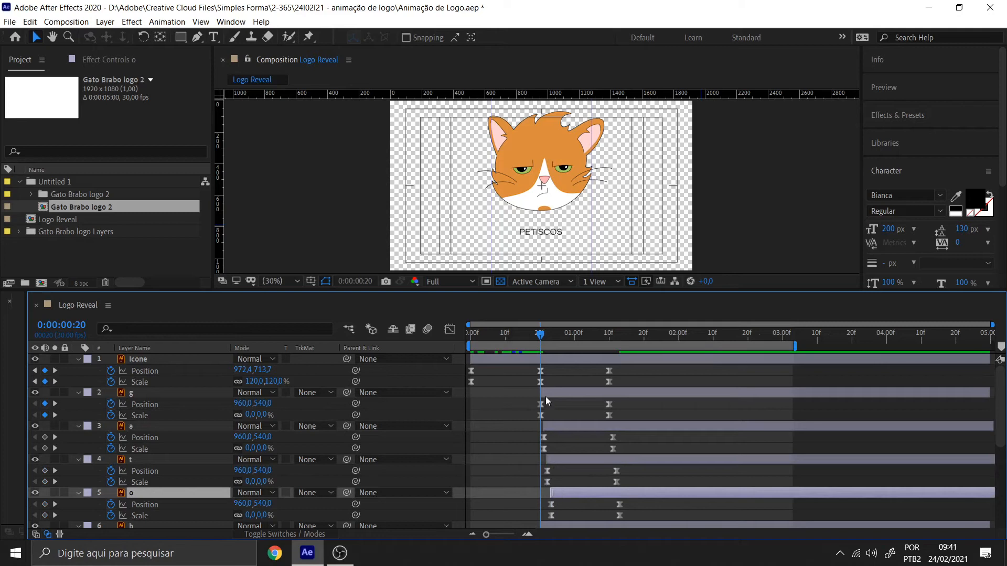
Stagger the five "Brabo" letter layers so that they start progressively later, from about 24 to 27 frames
scroll(568, 494, down, 1)
drag(568, 494, 568, 462)
scroll(577, 491, down, 2)
drag(545, 493, 565, 492)
scroll(565, 493, down, 2)
click(555, 465)
drag(559, 460, 574, 458)
drag(546, 493, 568, 493)
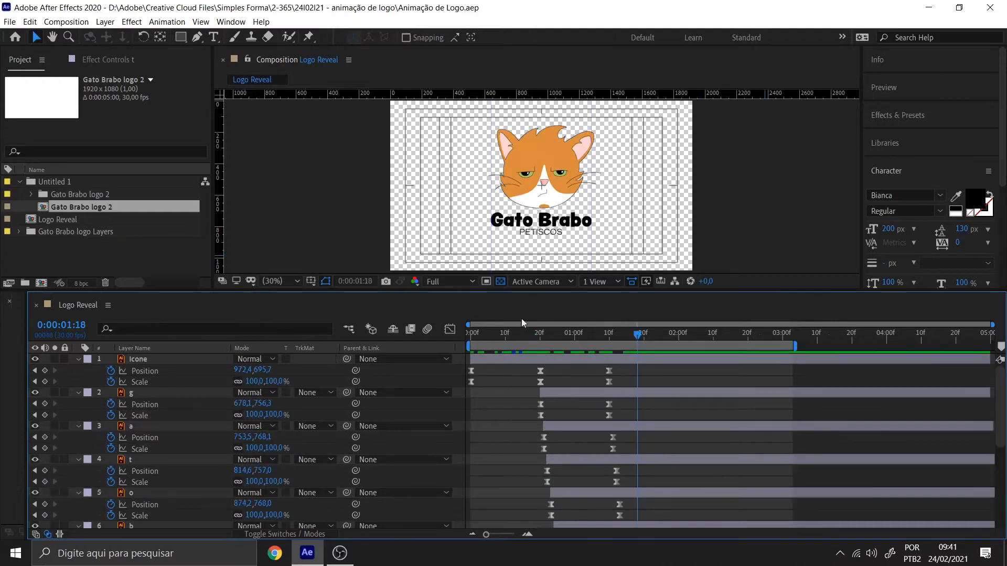
Scrub through the staggered letter animation up to 1 second 15 frames
drag(527, 295, 527, 304)
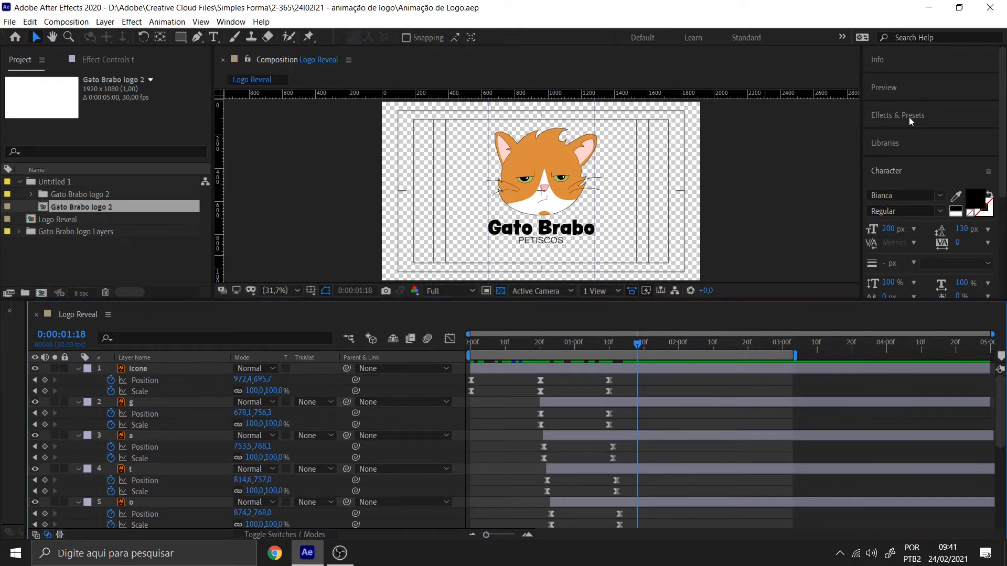
click(152, 401)
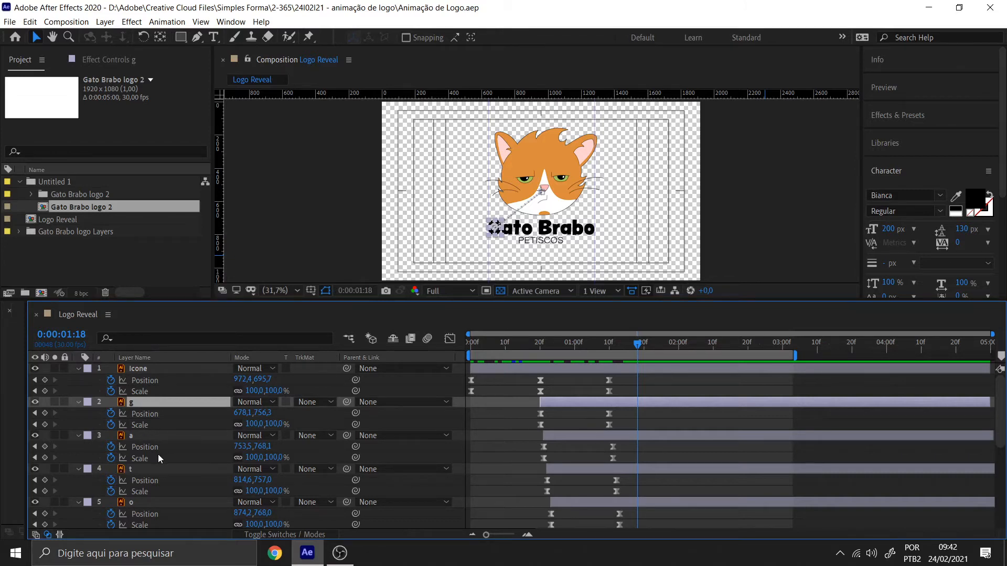
click(274, 267)
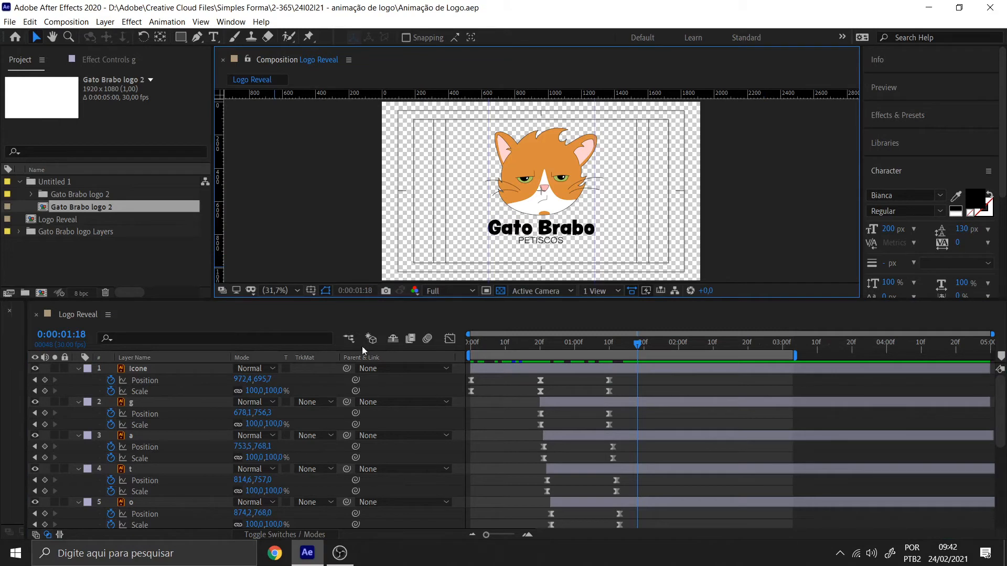
drag(570, 349, 624, 364)
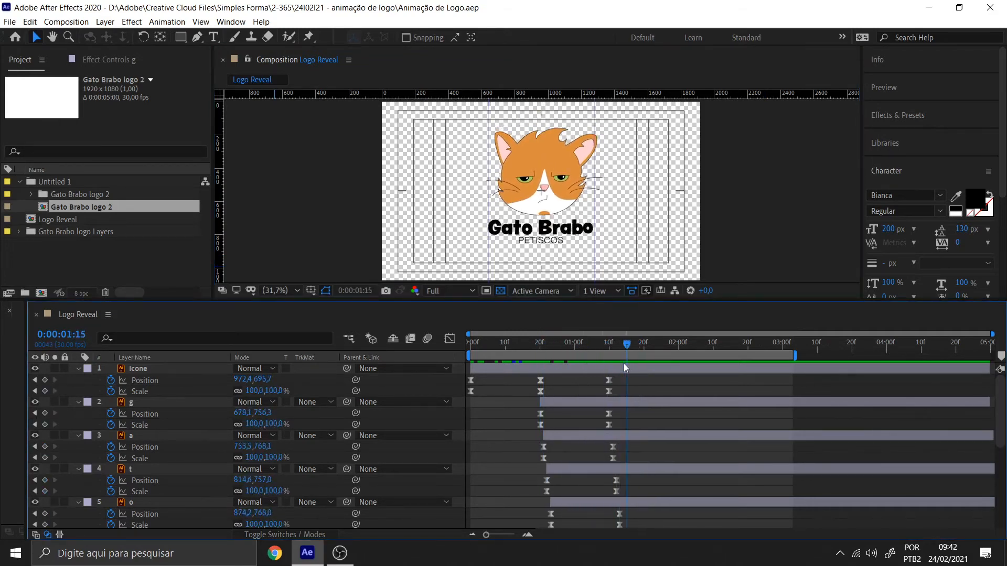
click(141, 403)
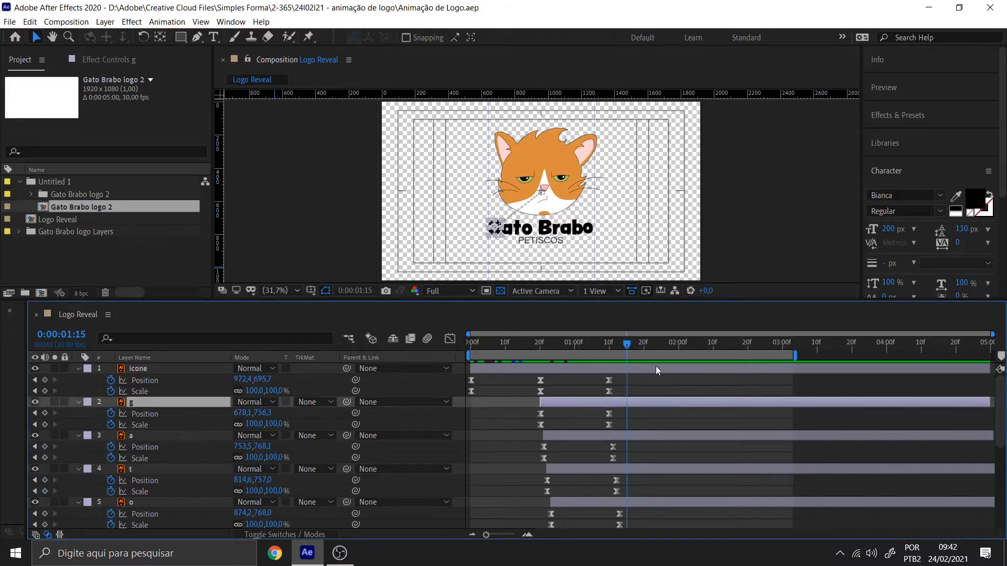
Shorten the work area to end at about 1 second 23 frames and preview the logo reveal from the start
drag(795, 355, 655, 374)
scroll(671, 404, down, 5)
click(634, 340)
key(Home)
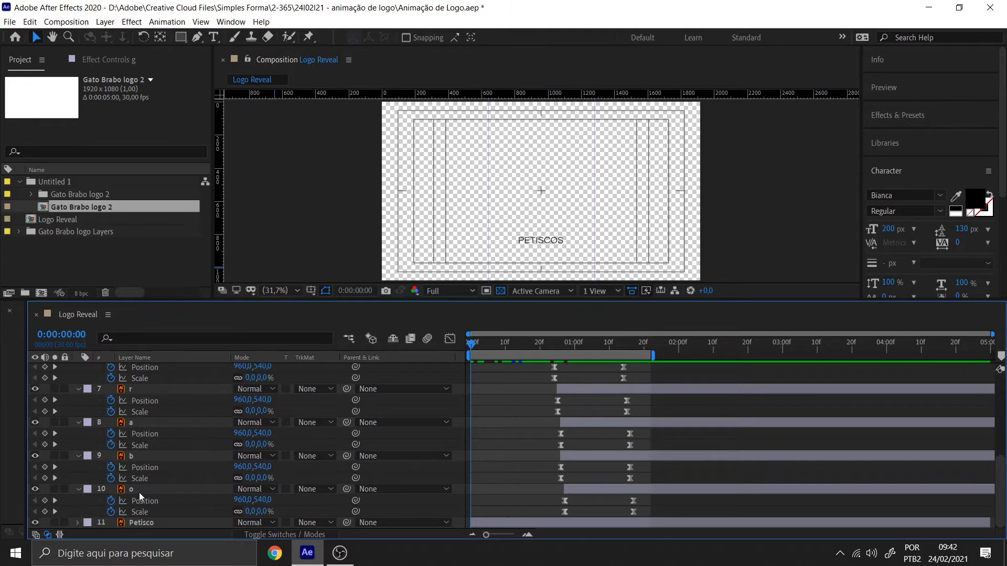
key(space)
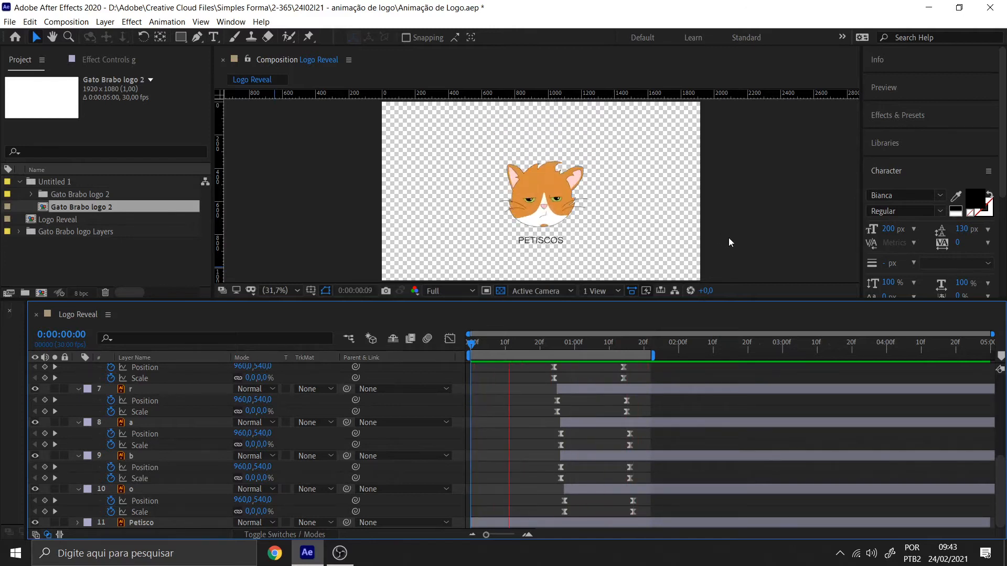
Reshape the speed curves of all letter layers' Position and Scale keyframes so their motion peaks near the end, and preview it
click(618, 343)
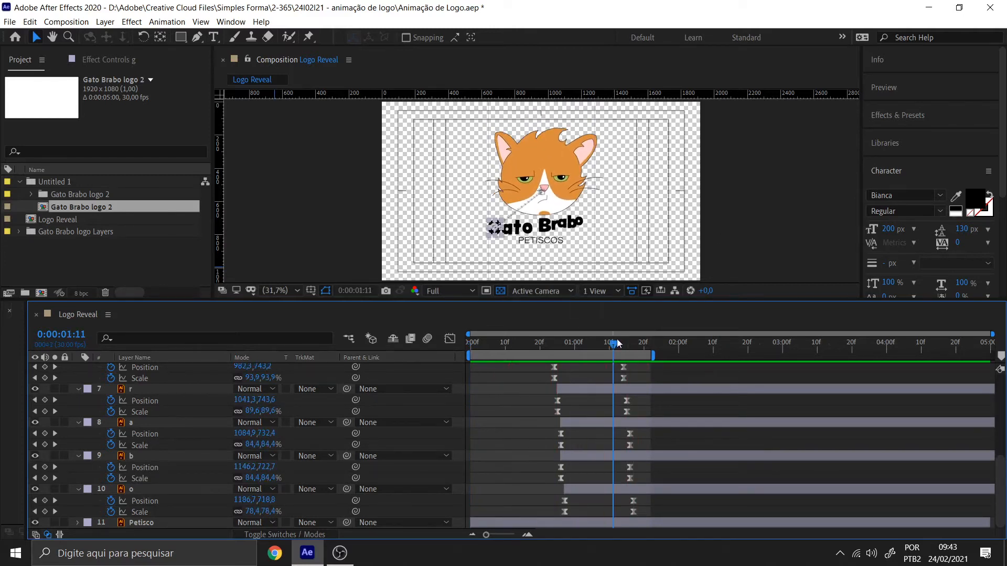
click(633, 345)
drag(638, 301, 651, 187)
drag(656, 509, 530, 291)
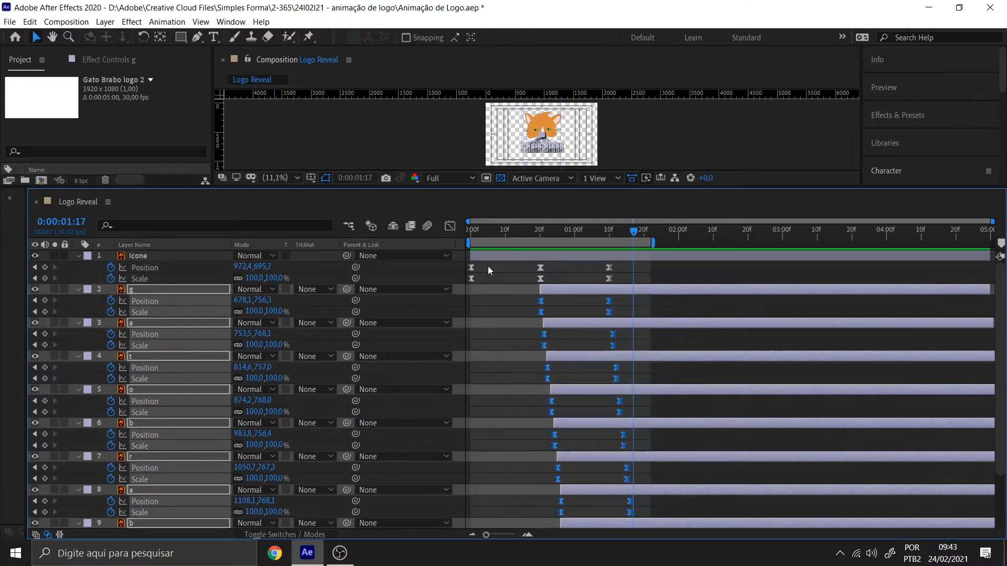
click(450, 226)
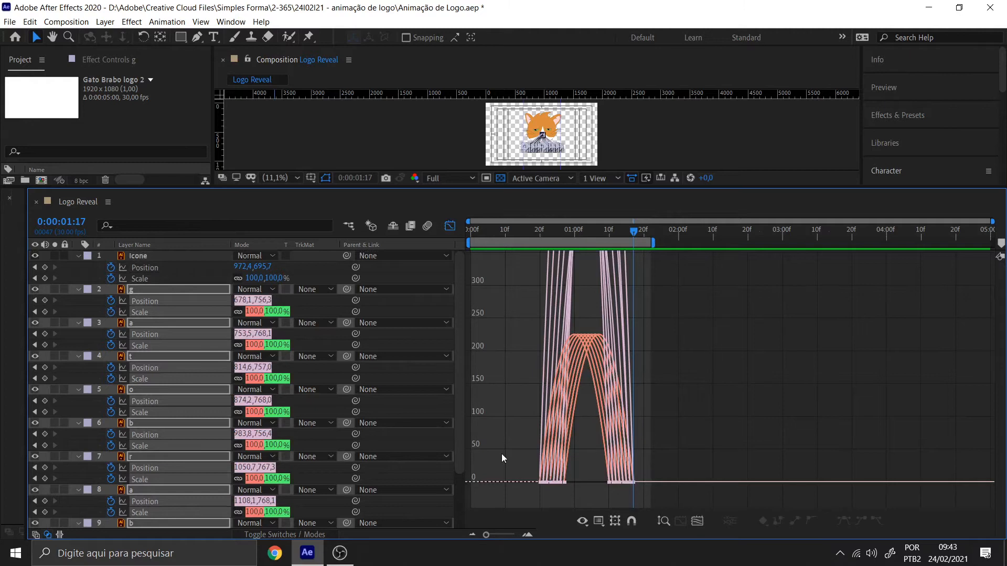
drag(570, 488, 504, 453)
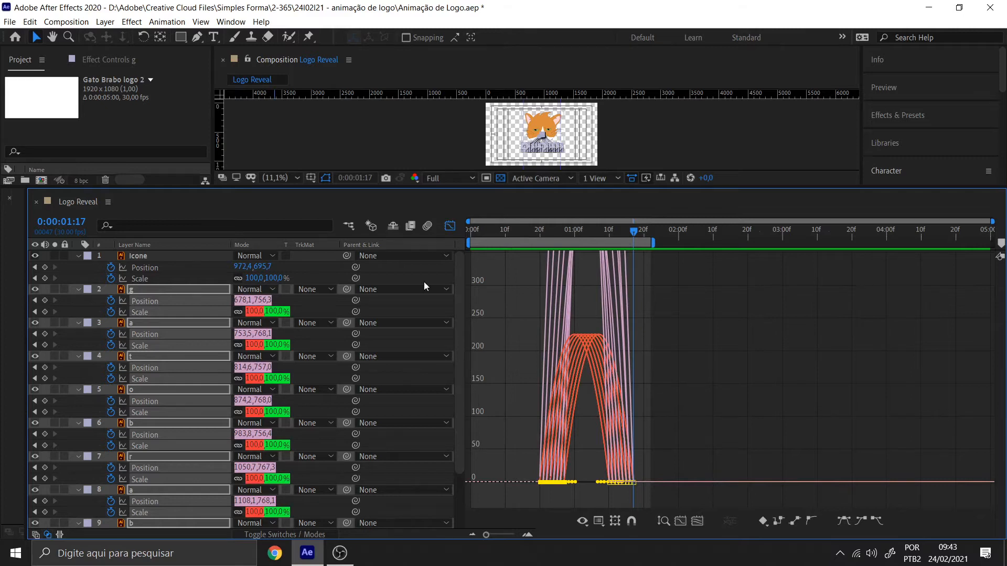
drag(591, 483, 613, 483)
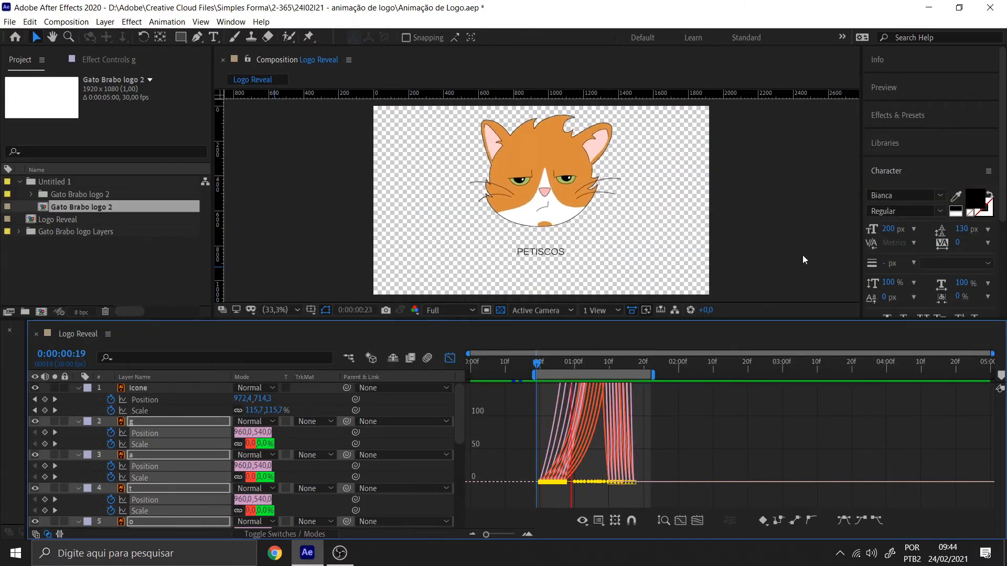
key(space)
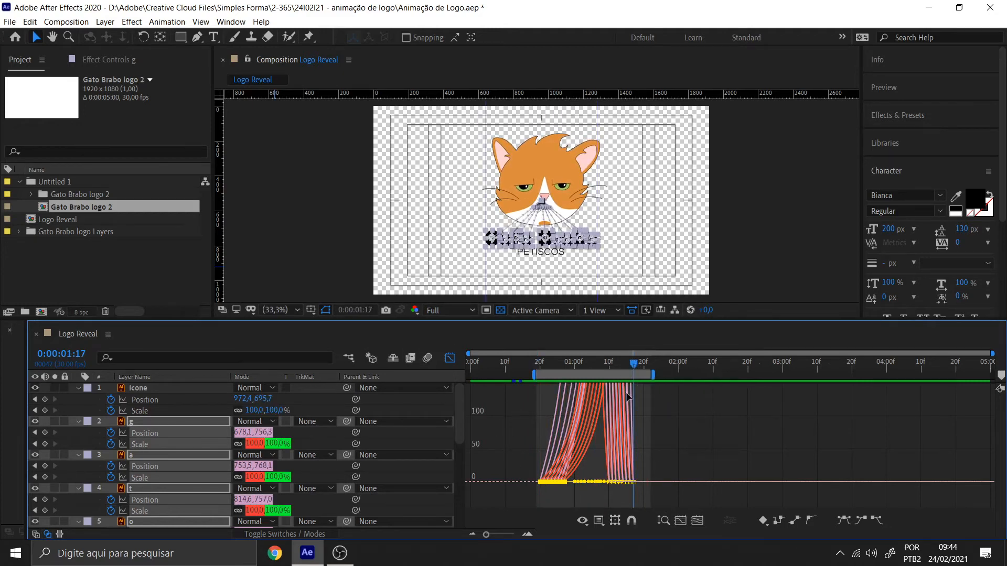
right_click(683, 439)
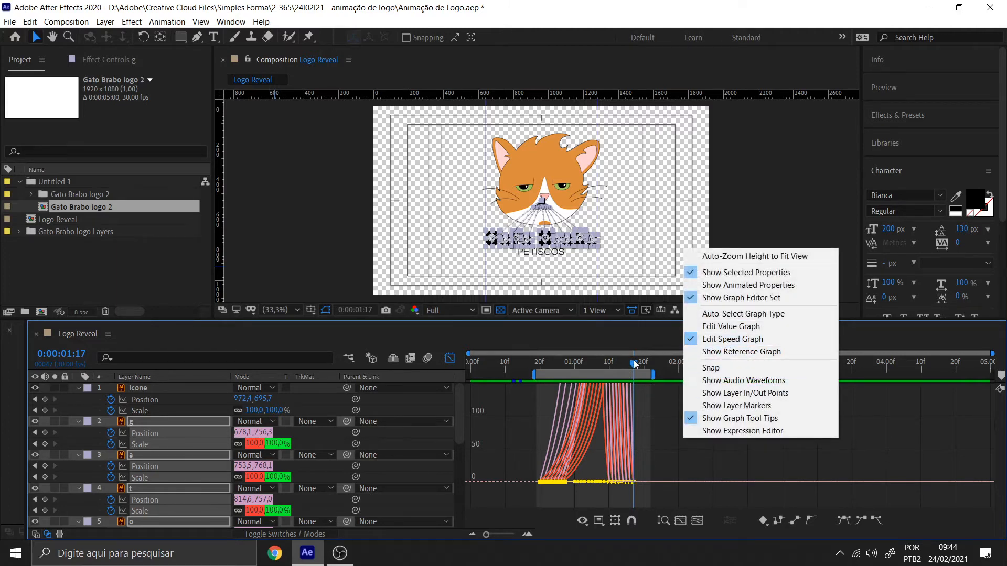
click(684, 431)
right_click(684, 433)
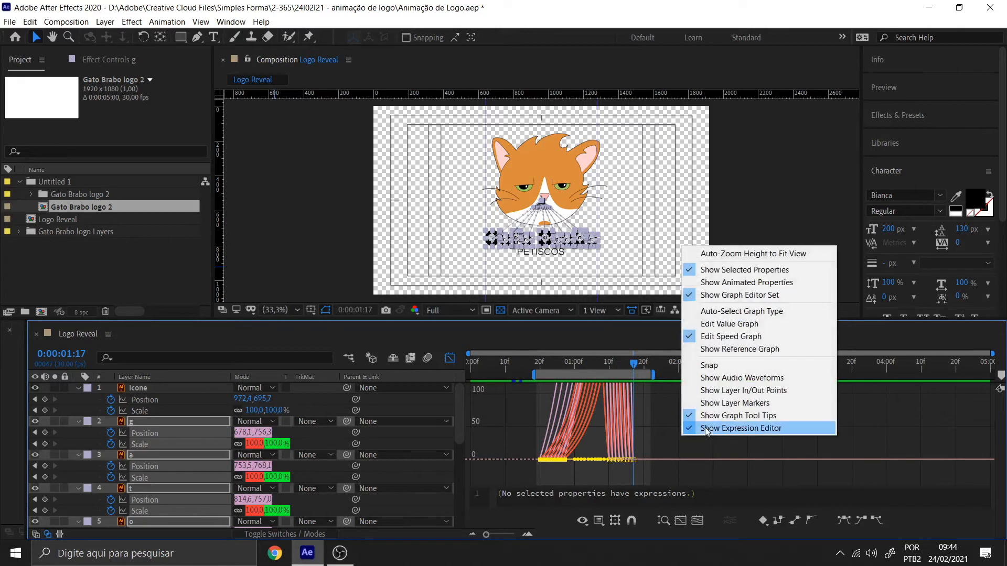
click(685, 431)
Preview the letters' adjusted motion from frame 20
click(640, 403)
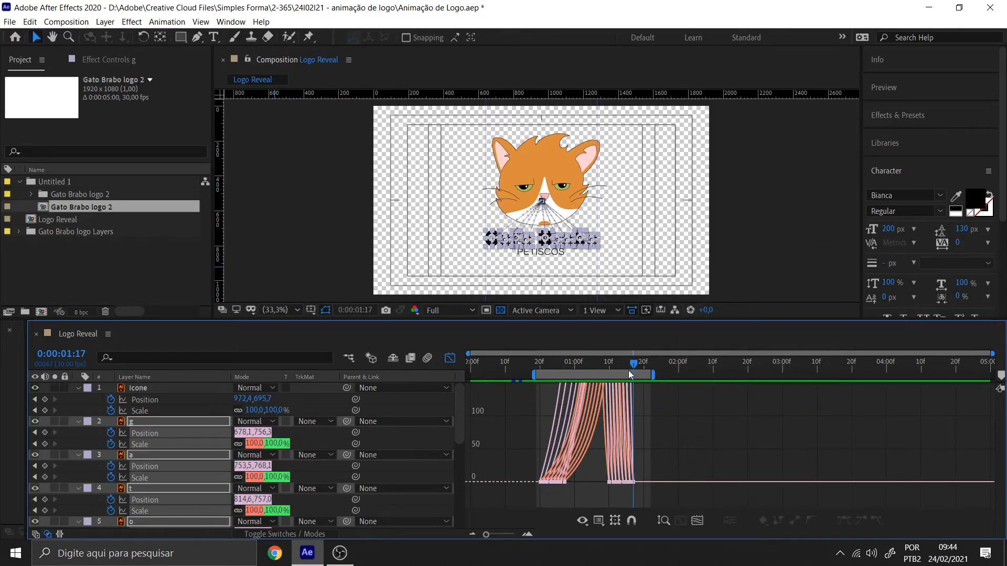
drag(633, 362, 541, 374)
key(space)
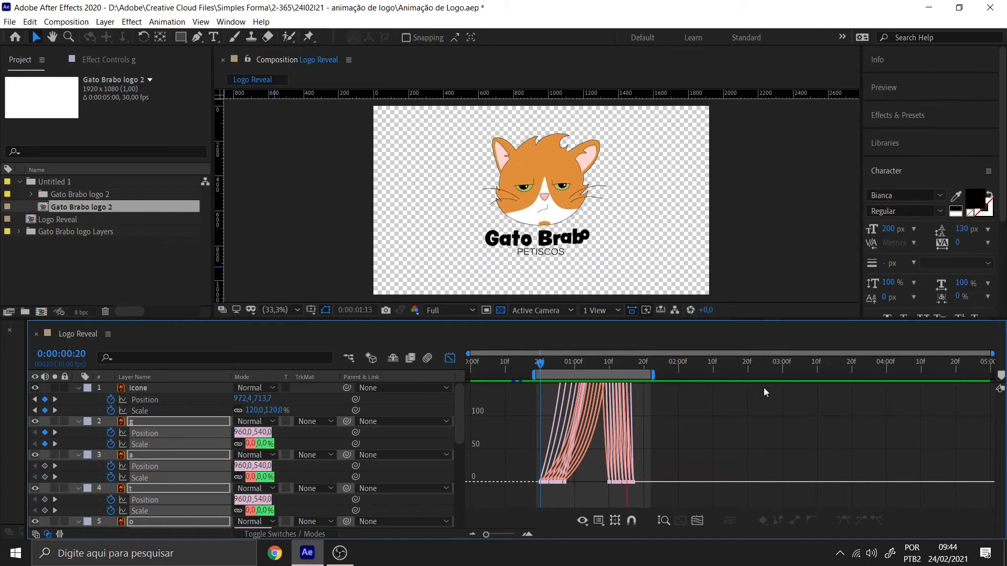
key(space)
Leave the speed graph, collapse all layer properties and draw an orange rectangle covering the word PETISCOS
click(450, 358)
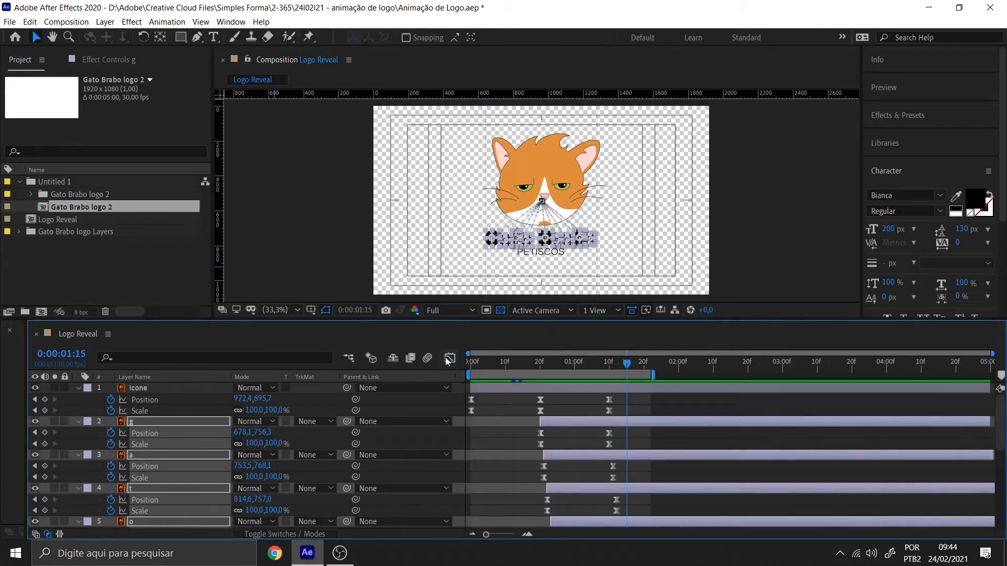
click(726, 315)
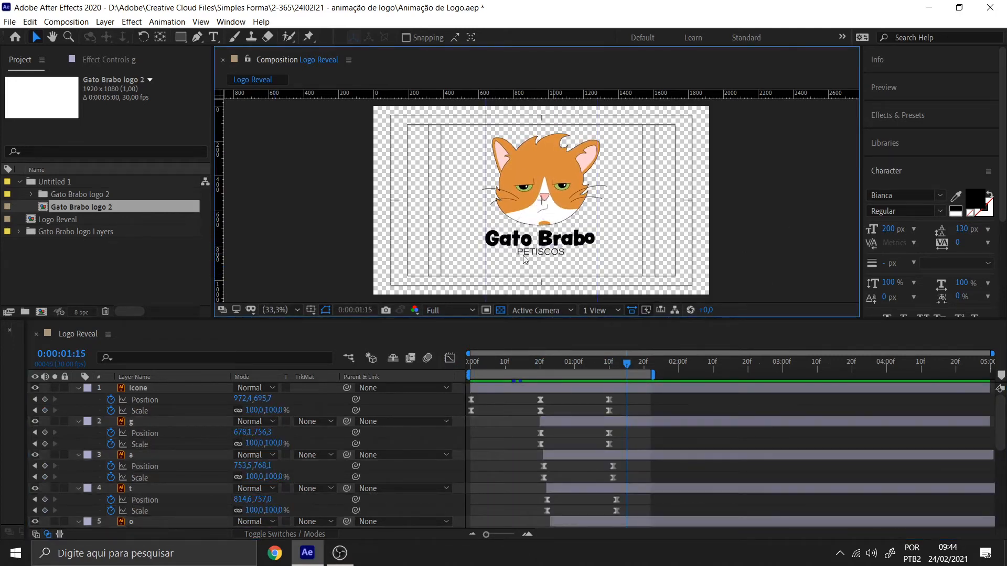
key(u)
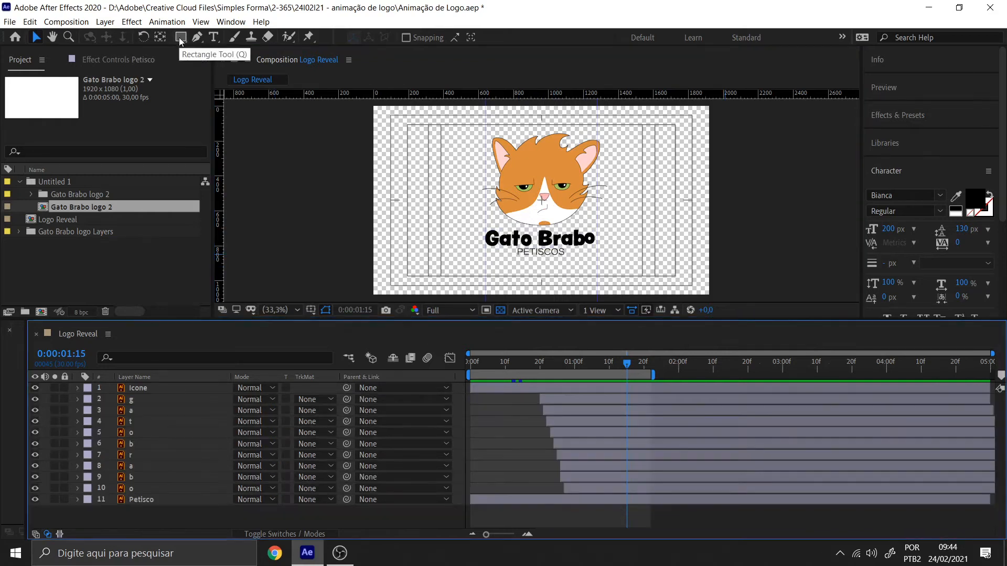
key(q)
drag(514, 246, 573, 261)
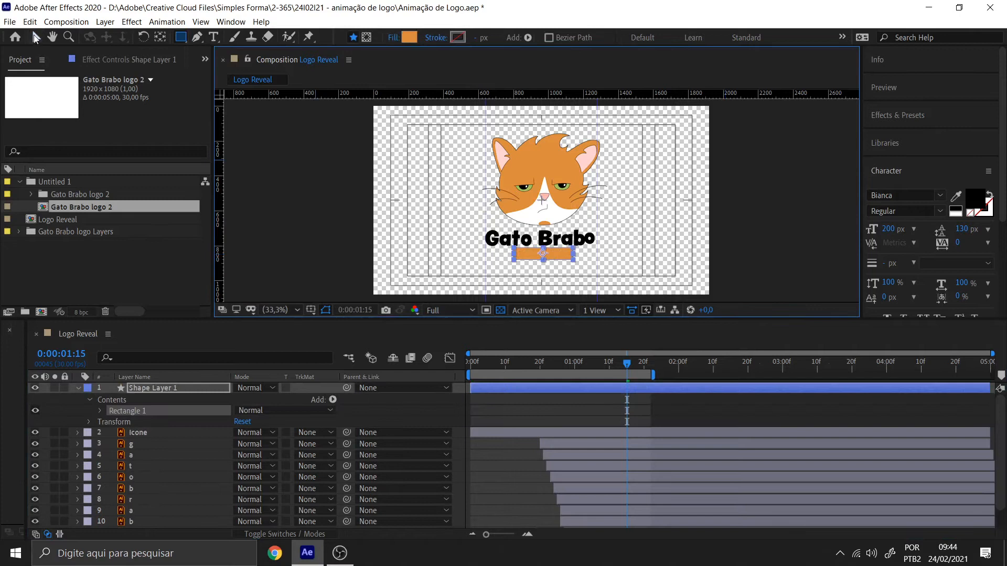
Rename the rectangle's shape layer "mascara" and place it directly above the Petisco layer
click(36, 38)
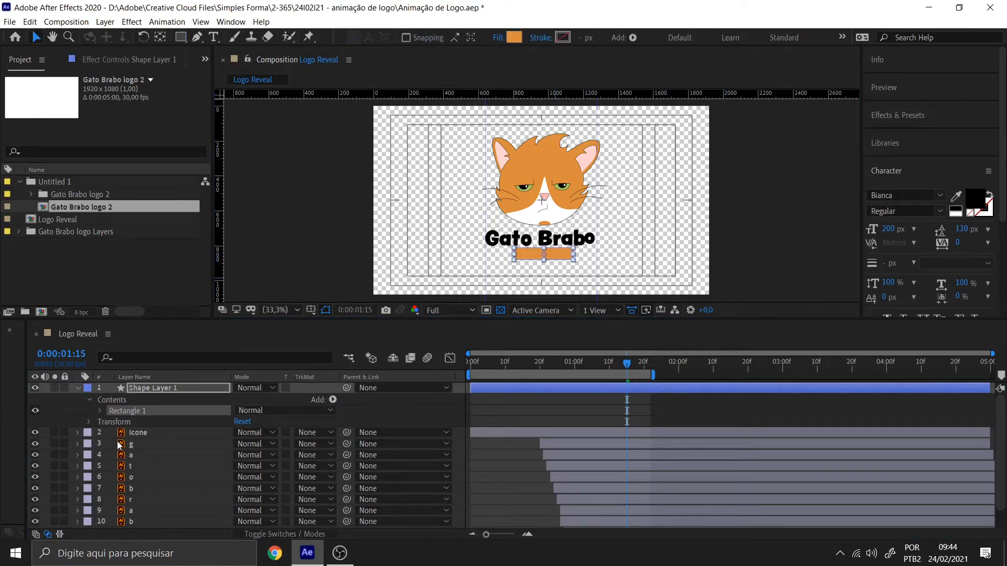
click(165, 390)
text(mascara)
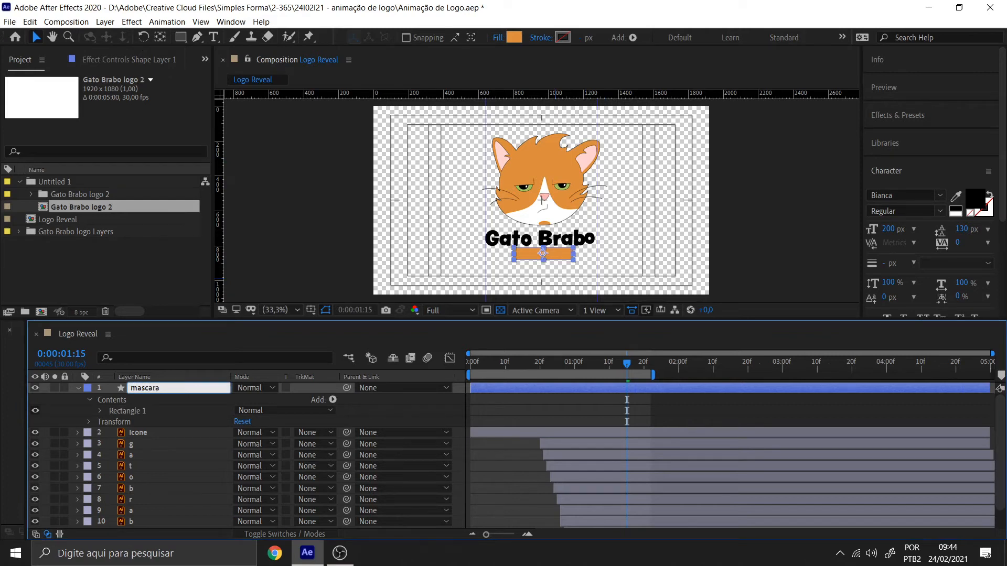
key(Return)
click(79, 388)
drag(178, 393, 154, 511)
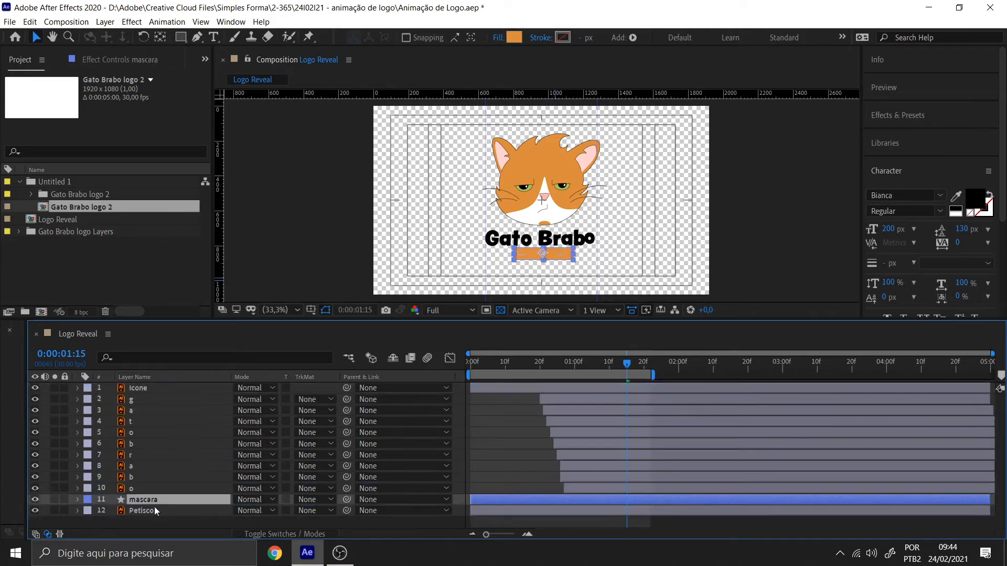
Set the Petisco layer's track matte to Alpha Matte "mascara"
click(134, 511)
click(321, 512)
click(205, 487)
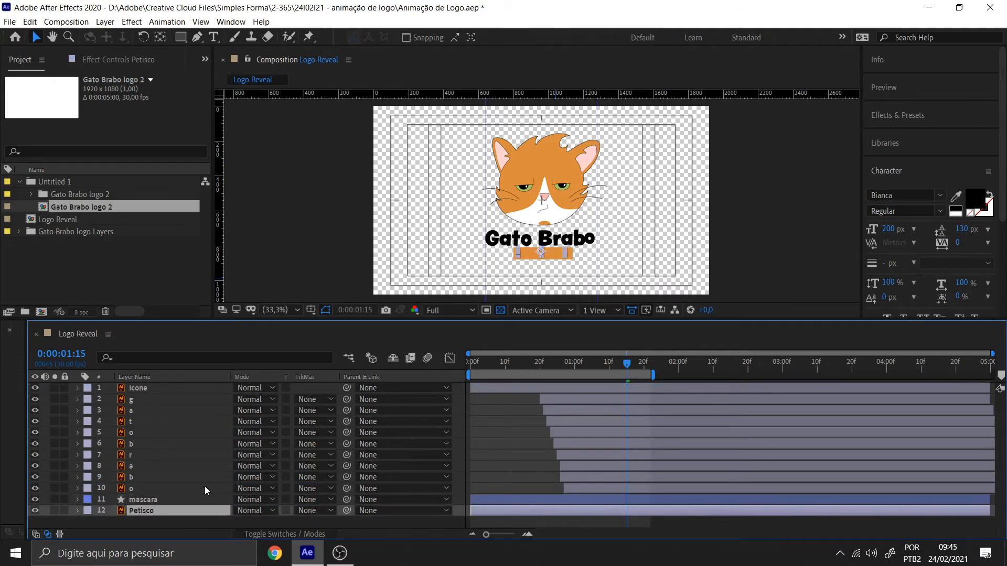
click(312, 511)
click(299, 524)
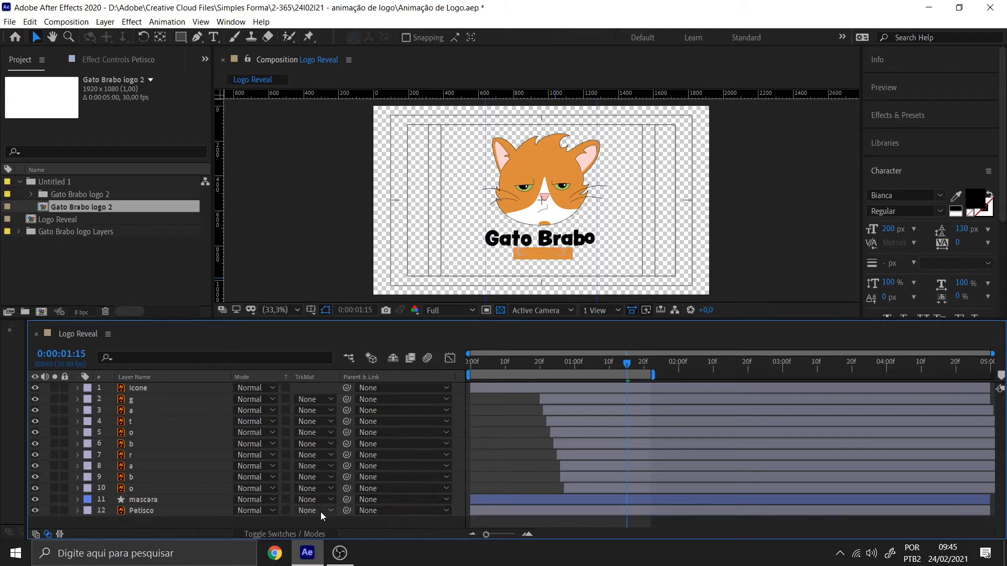
click(301, 533)
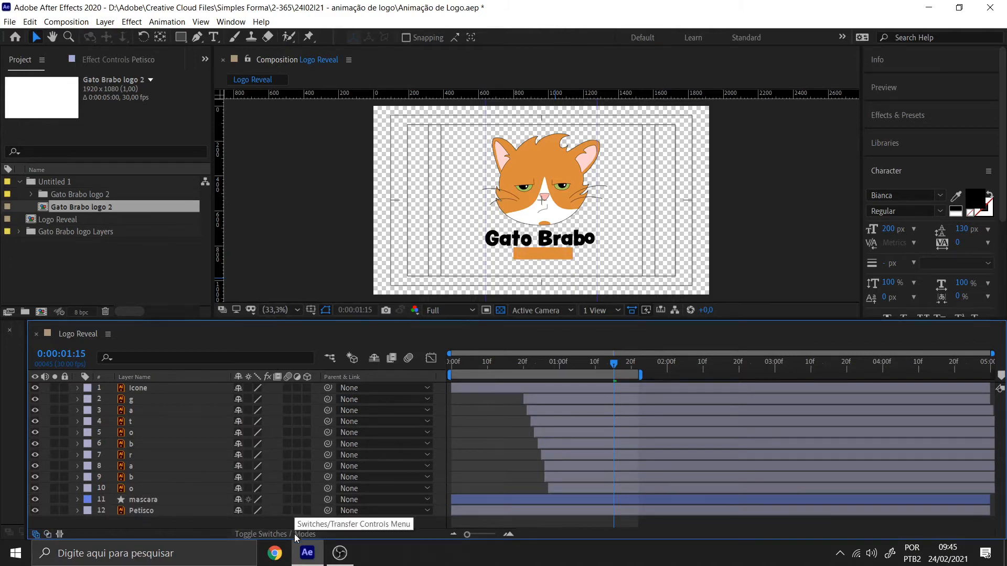
click(294, 534)
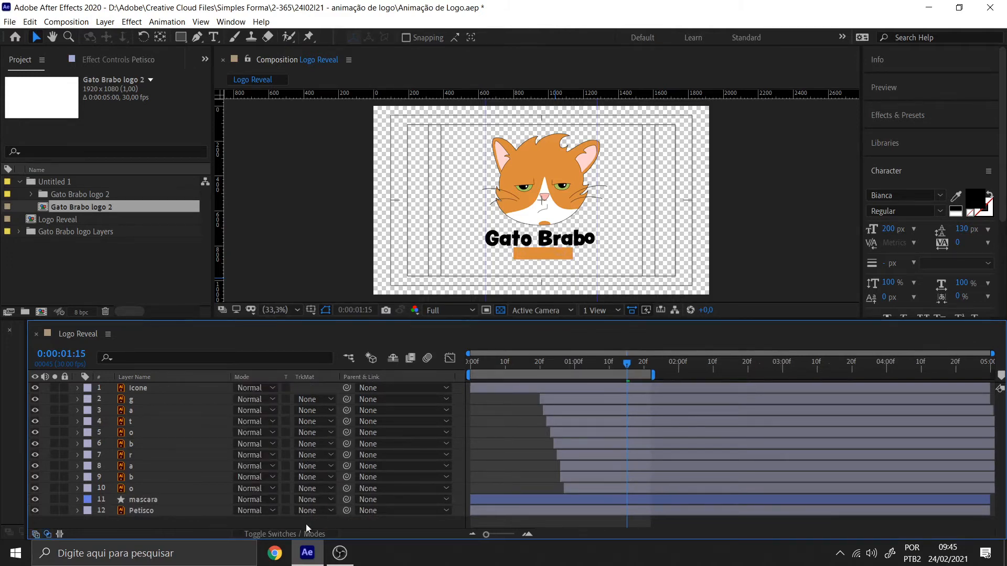
click(331, 511)
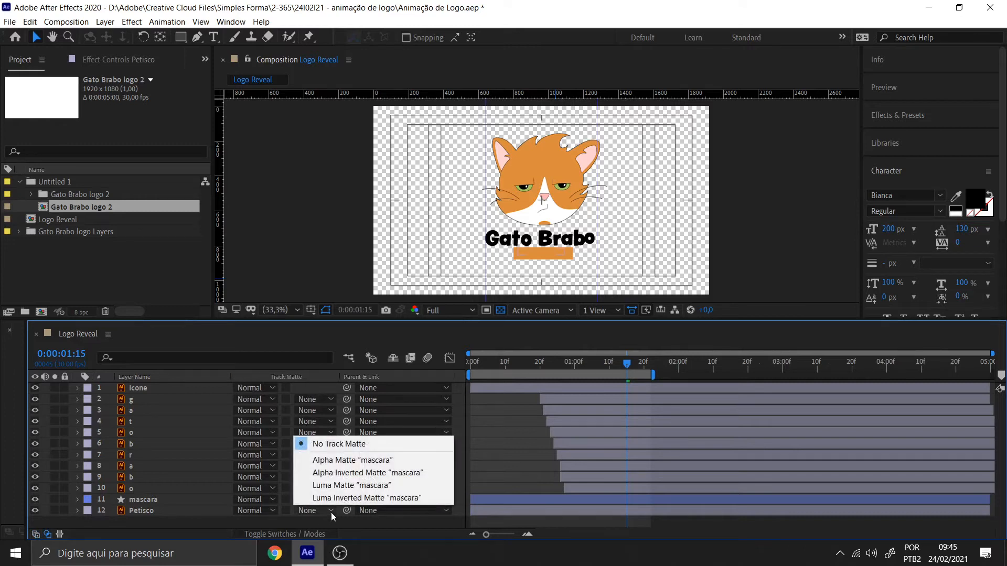
click(352, 461)
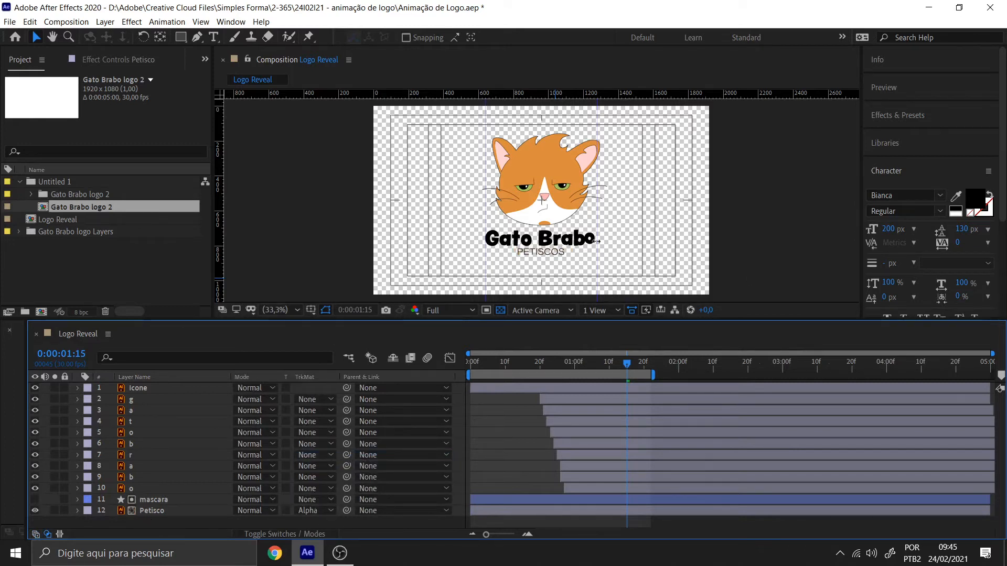
Keyframe Petisco's Position so it rises from Y 909.2 at 1 second 15 frames to its original place
click(162, 510)
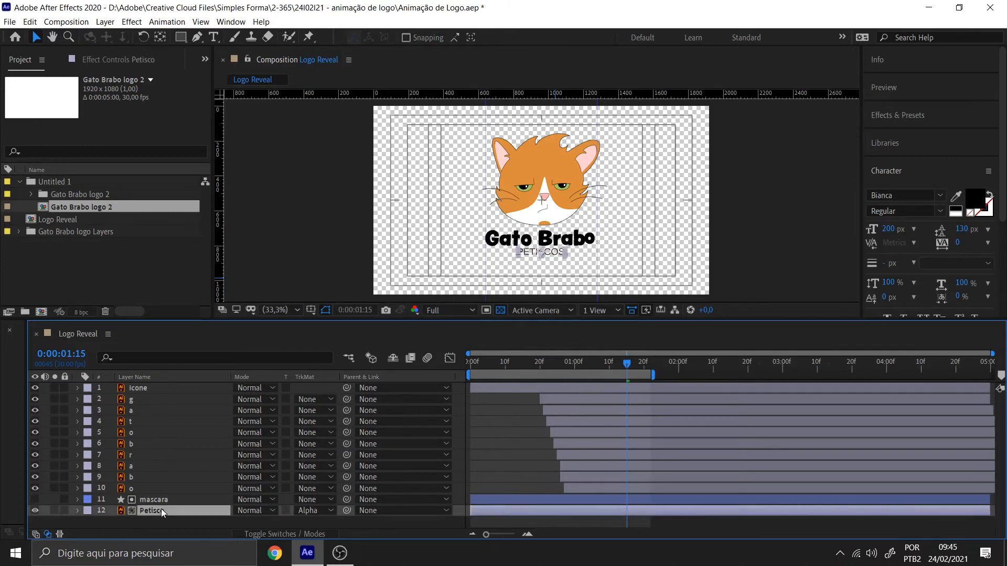
key(p)
click(111, 522)
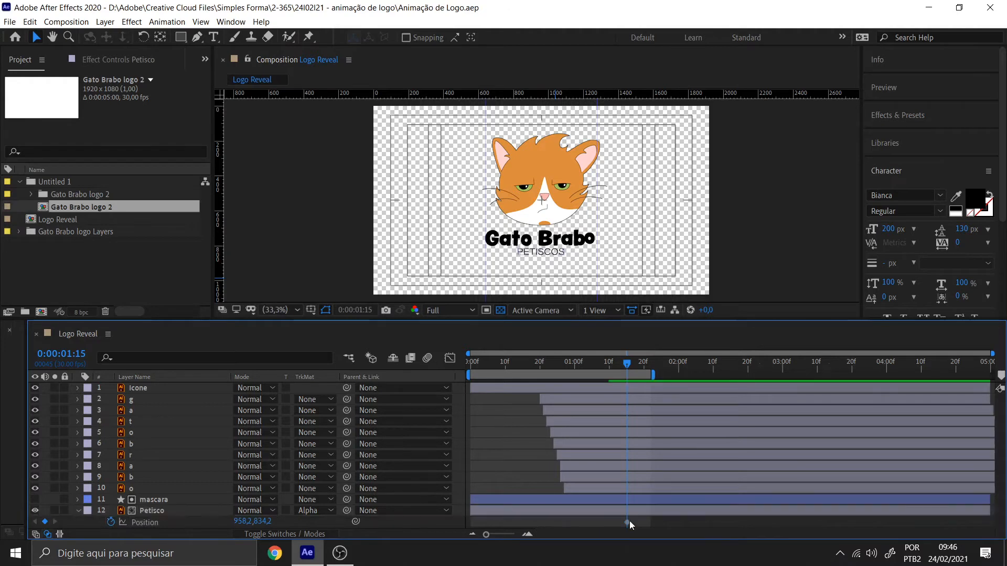
drag(629, 520, 668, 521)
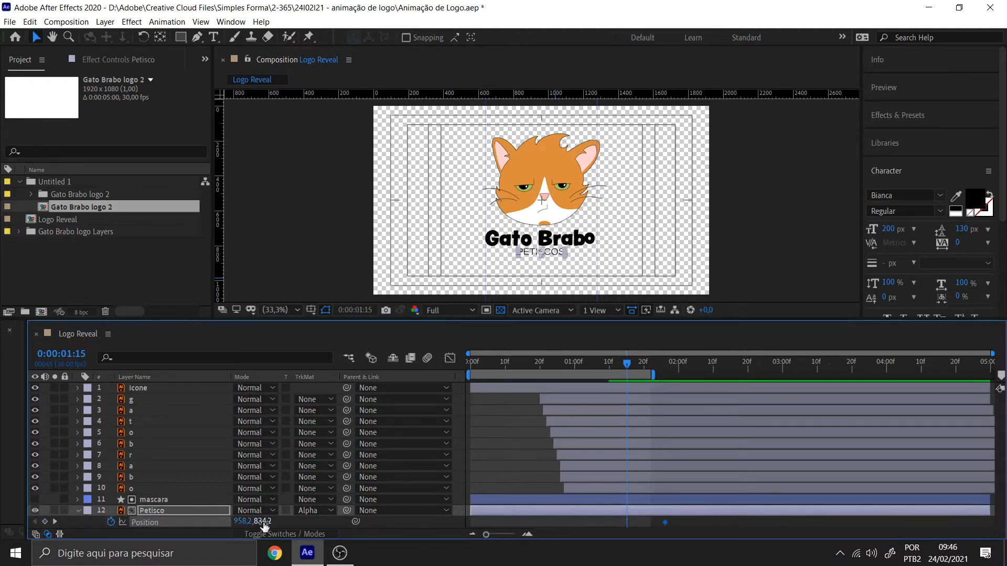
drag(266, 522, 307, 523)
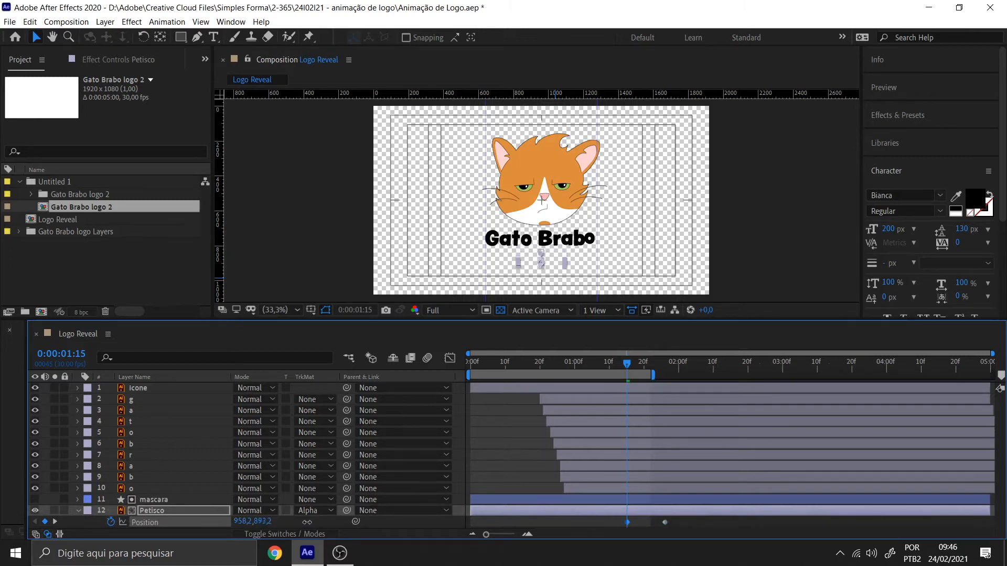
Apply Easy Ease to Petisco's two Position keyframes, with the last at 2 seconds 5 frames, and preview the reveal from the start
drag(714, 519, 618, 524)
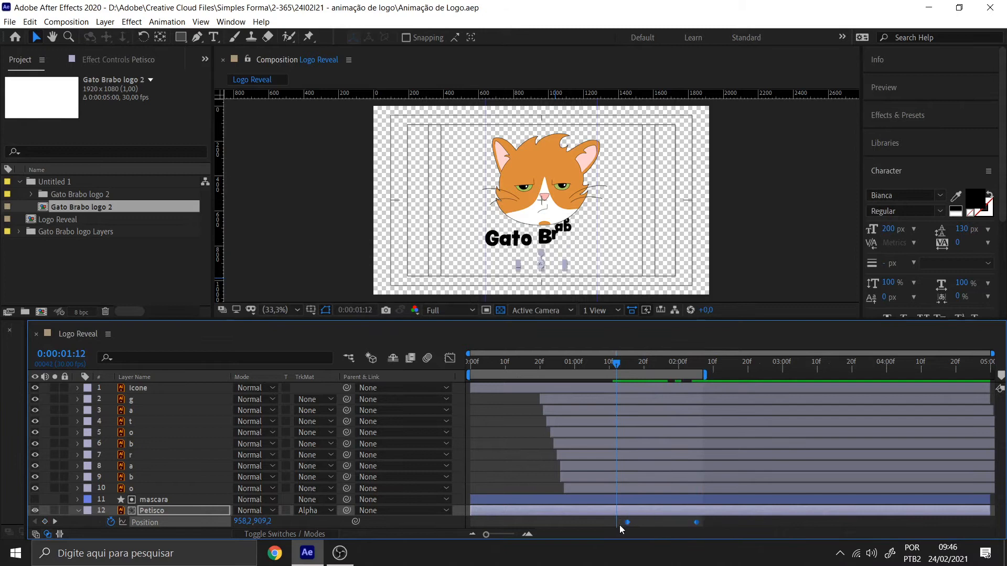
key(F10)
key(F9)
drag(485, 360, 414, 358)
key(space)
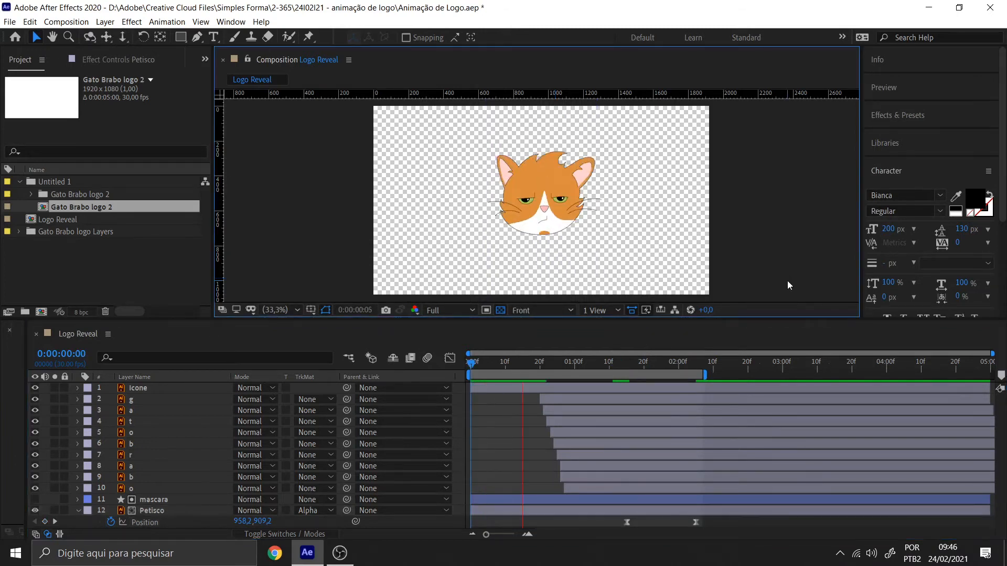
Turn off the transparency grid and set the composition's background color to white, viewing it at 2 seconds 6 frames
key(space)
drag(584, 365, 693, 366)
click(700, 361)
click(501, 310)
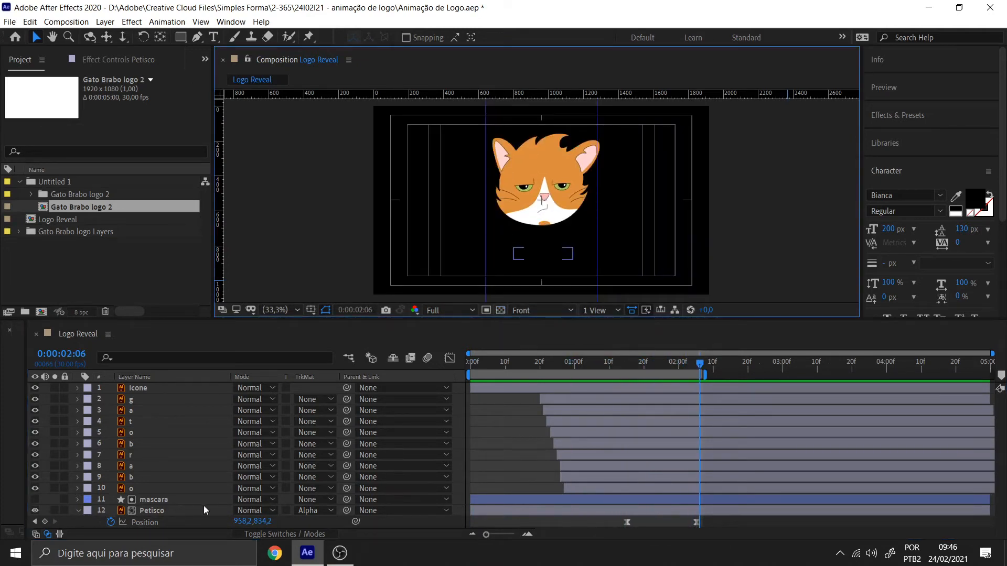
key(ctrl+k)
click(370, 293)
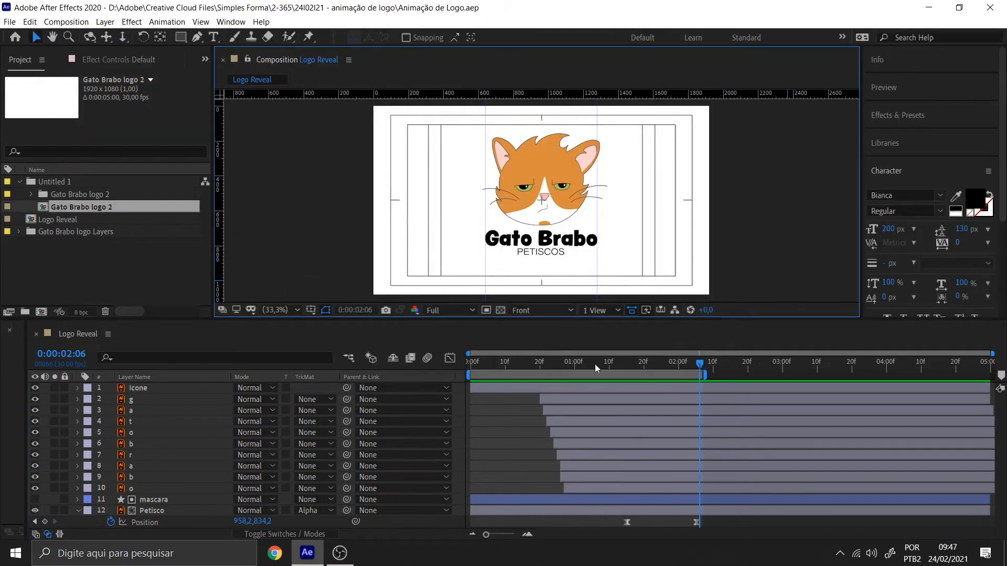
Move the Icone layer's last Position and Scale keyframes to about 1 second 18 frames and preview the reveal from the start
key(space)
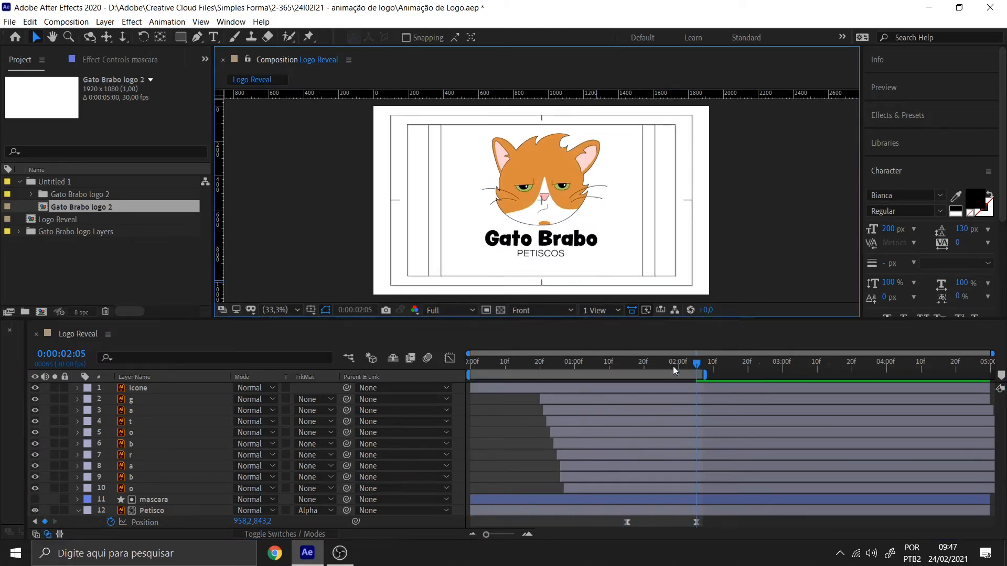
drag(672, 367, 562, 385)
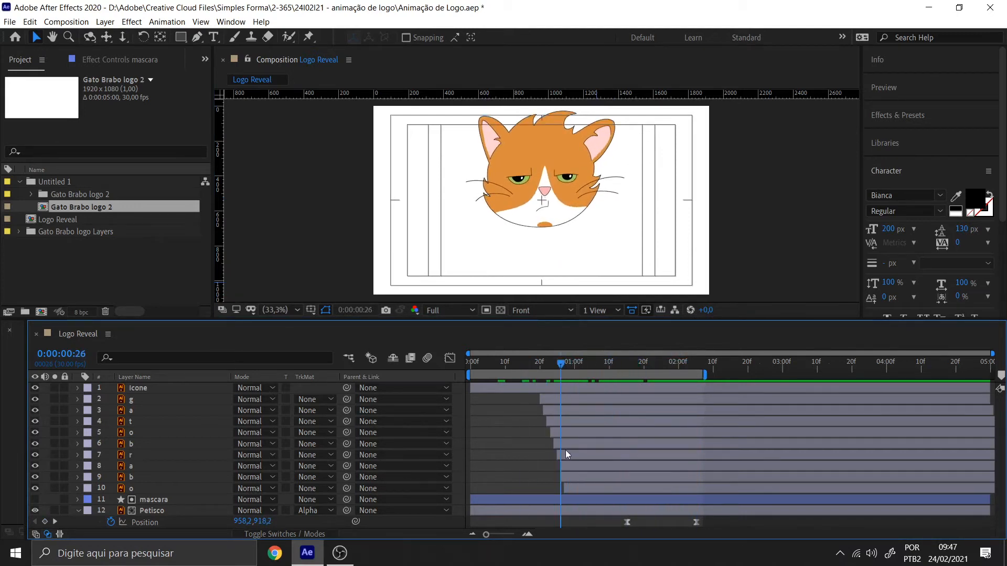
click(590, 389)
key(u)
click(604, 511)
key(u)
scroll(635, 489, down, 4)
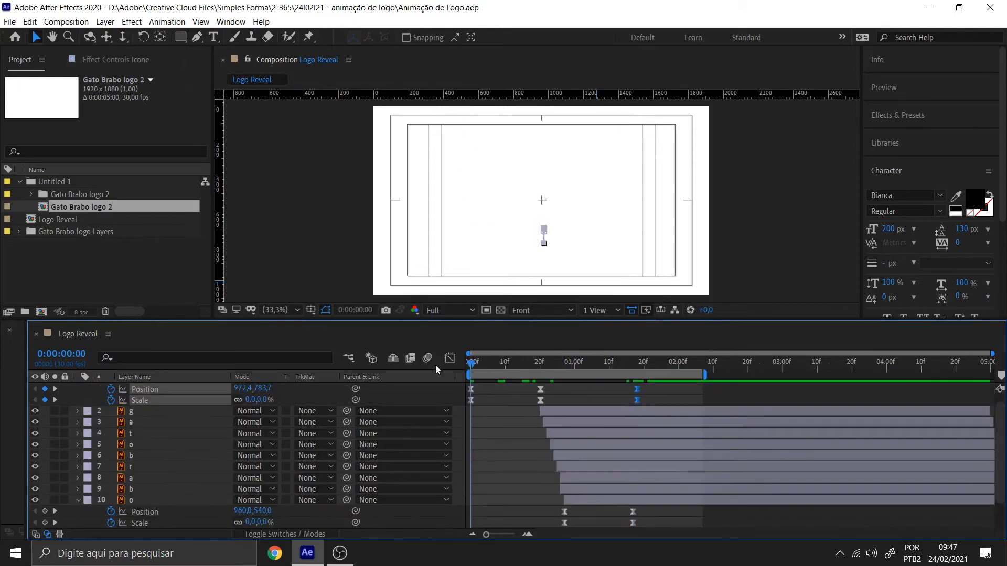
key(space)
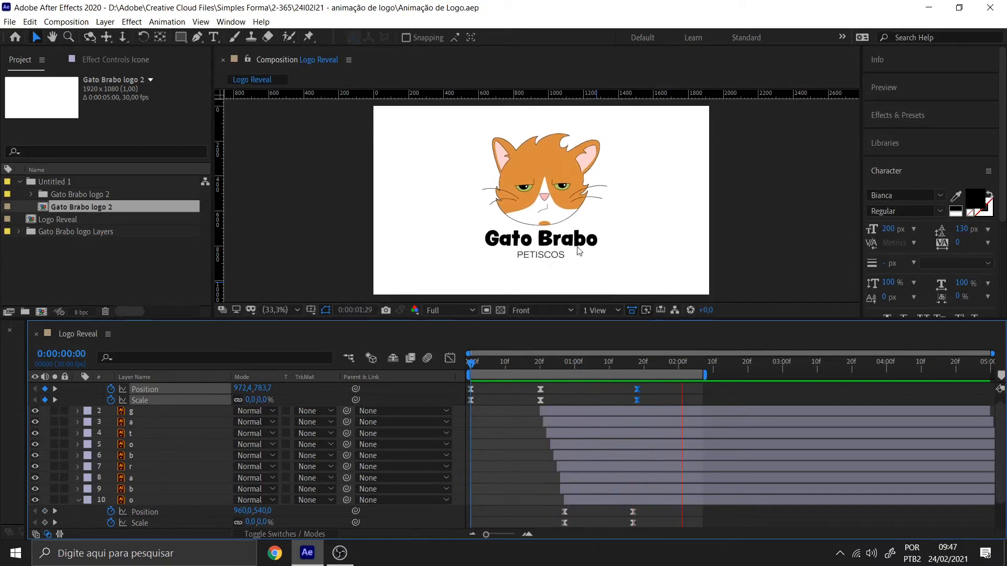
Preview the reveal, hold the time at 2 seconds 1 frame, and enlarge the composition viewer
key(space)
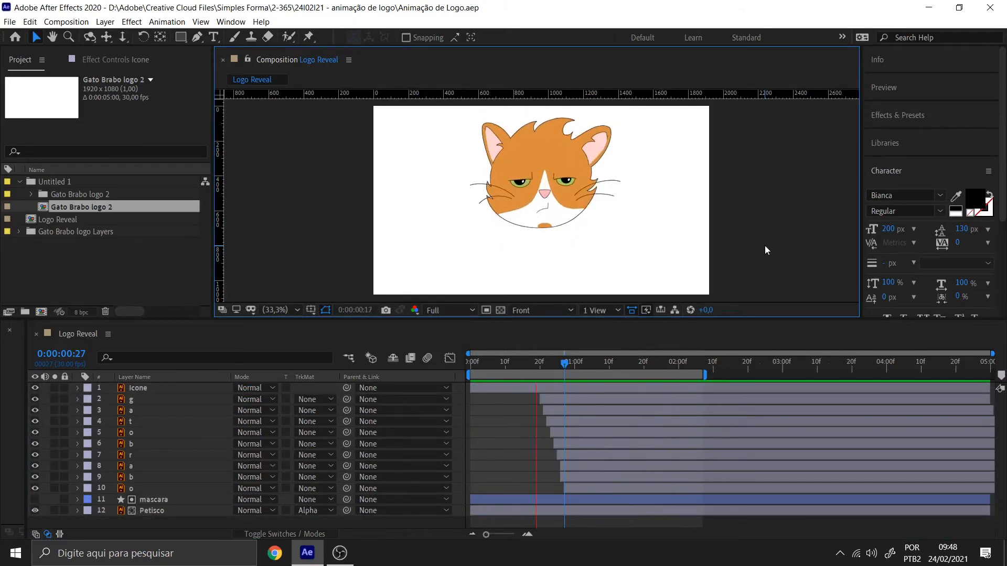
drag(598, 365, 683, 369)
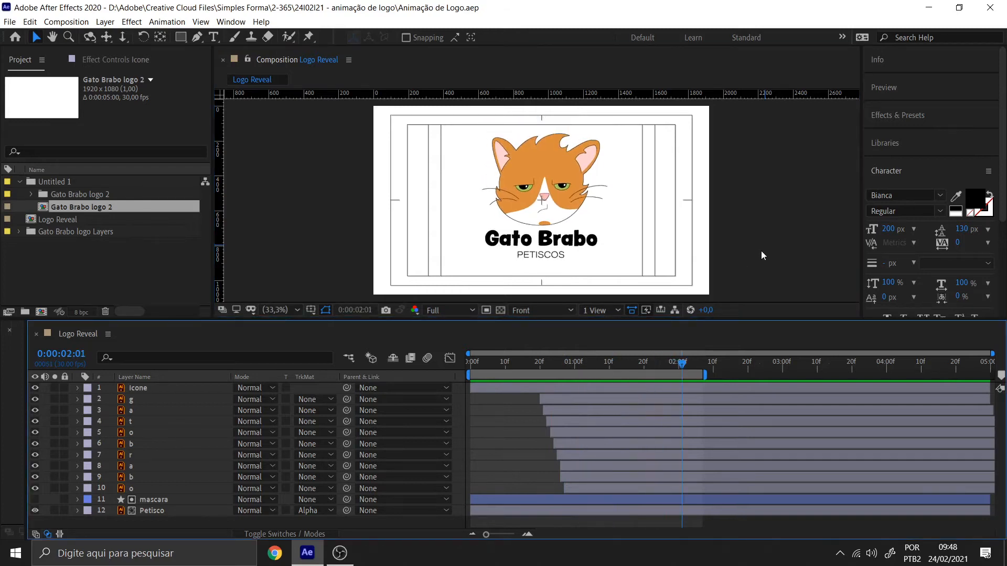
drag(566, 319, 558, 366)
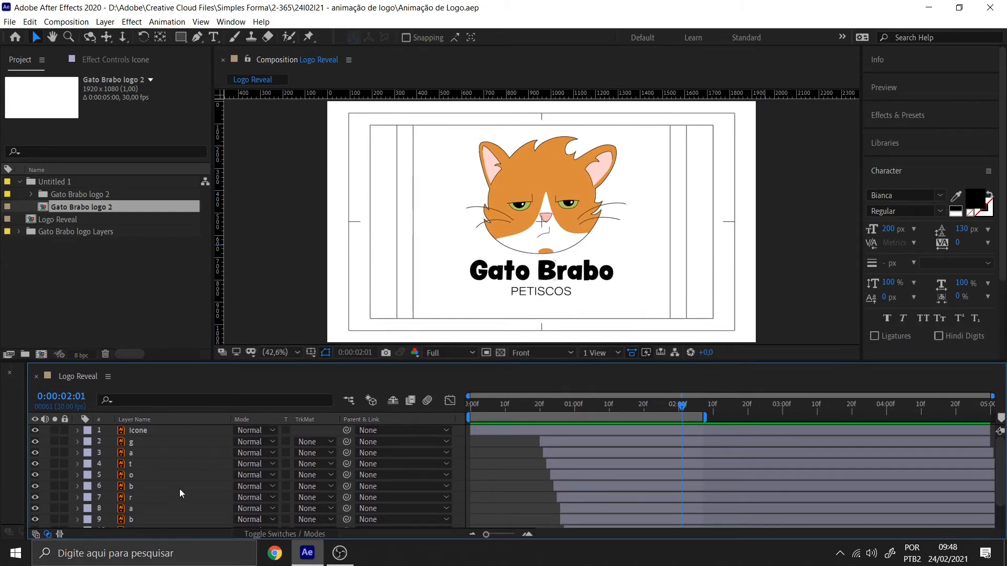
click(156, 432)
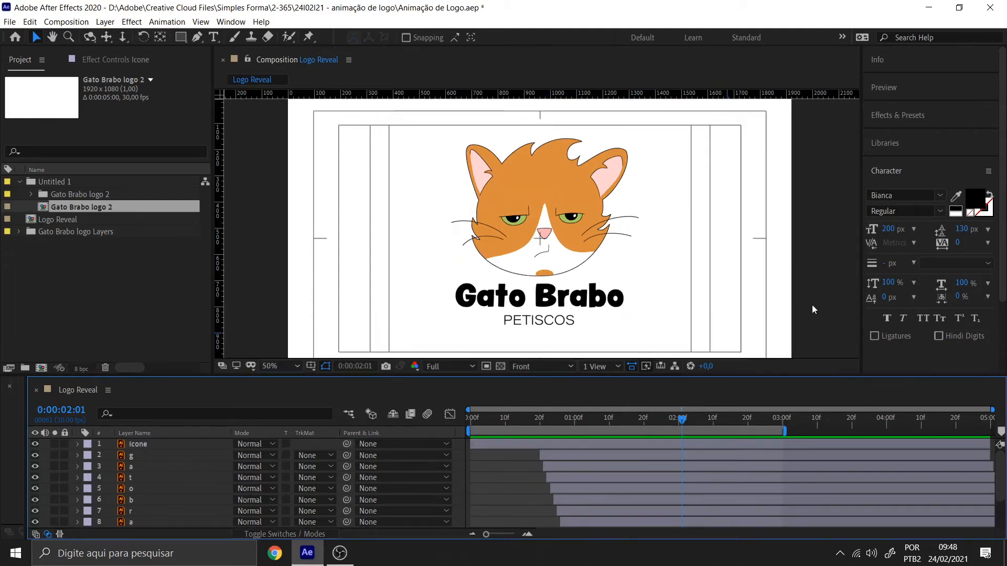
Trace the upper eyelid line and vertical brow stroke of the cat's left-hand eye as an open path with the Pen tool
scroll(561, 237, up, 4)
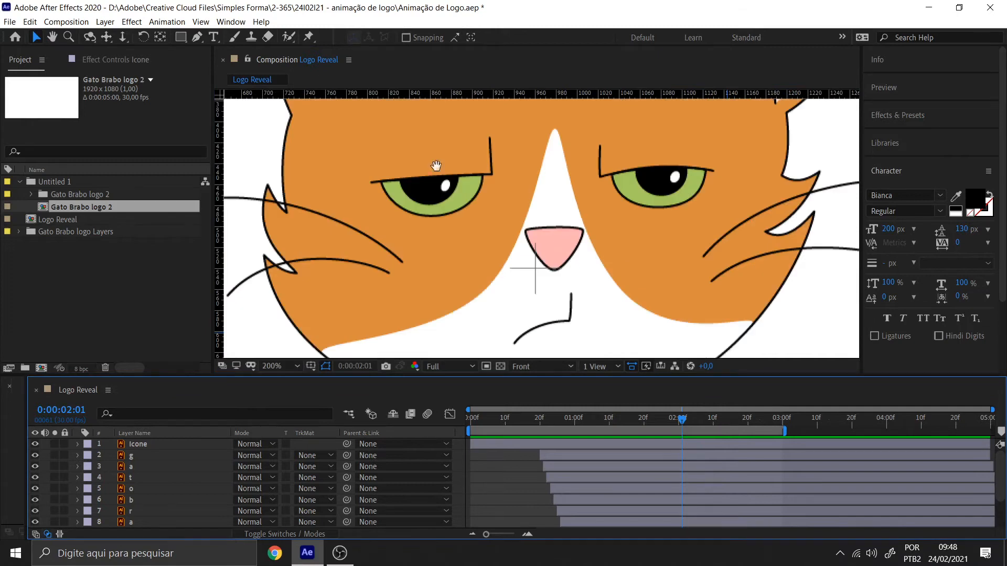
scroll(427, 190, up, 1)
scroll(333, 168, up, 1)
click(197, 39)
drag(373, 220, 385, 219)
drag(492, 213, 498, 213)
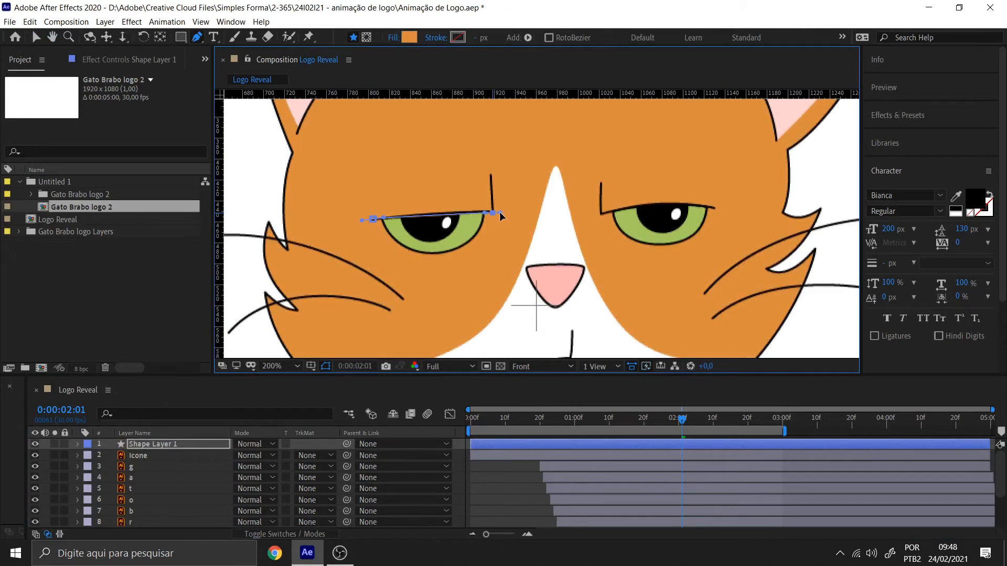
key(ctrl+z)
click(495, 212)
drag(492, 174, 490, 164)
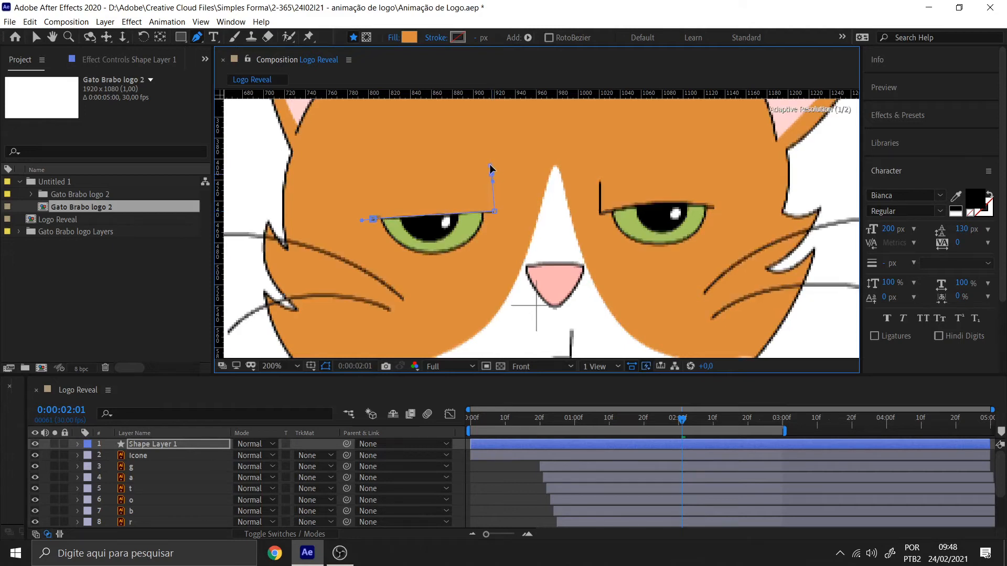
Set the traced eyelid line's fill to None and its stroke to solid black at 2 px
click(393, 37)
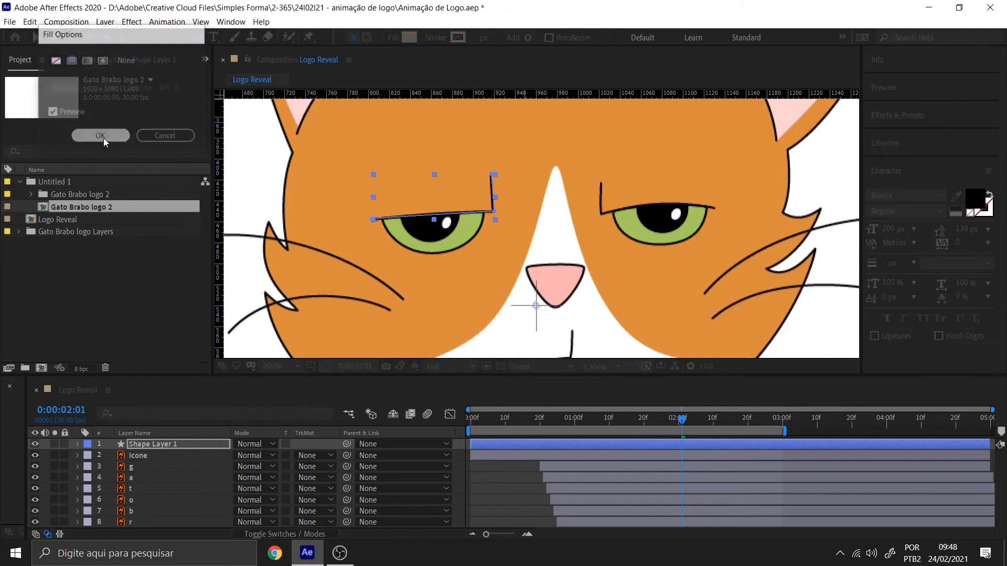
click(100, 136)
click(435, 38)
click(72, 60)
click(100, 135)
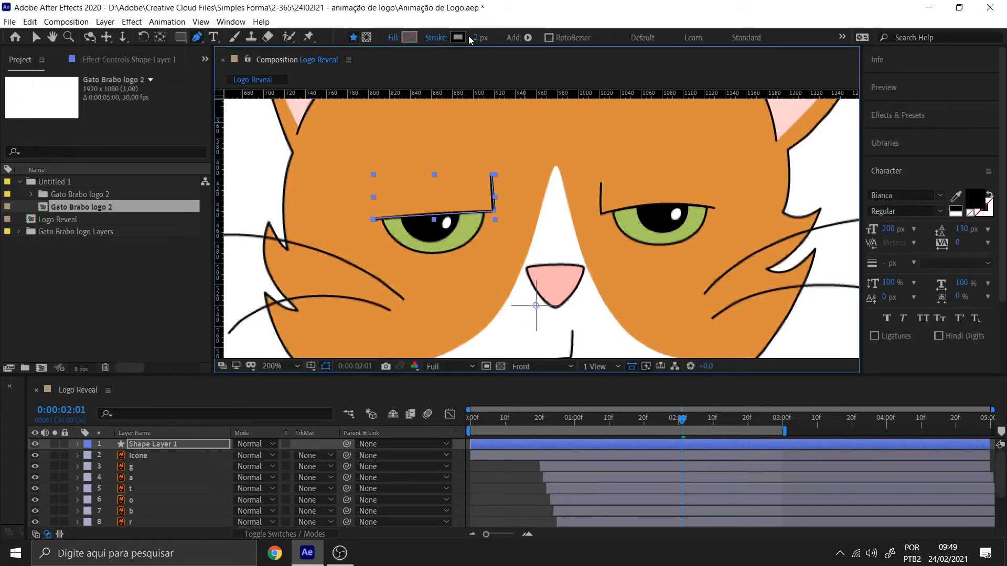
click(36, 38)
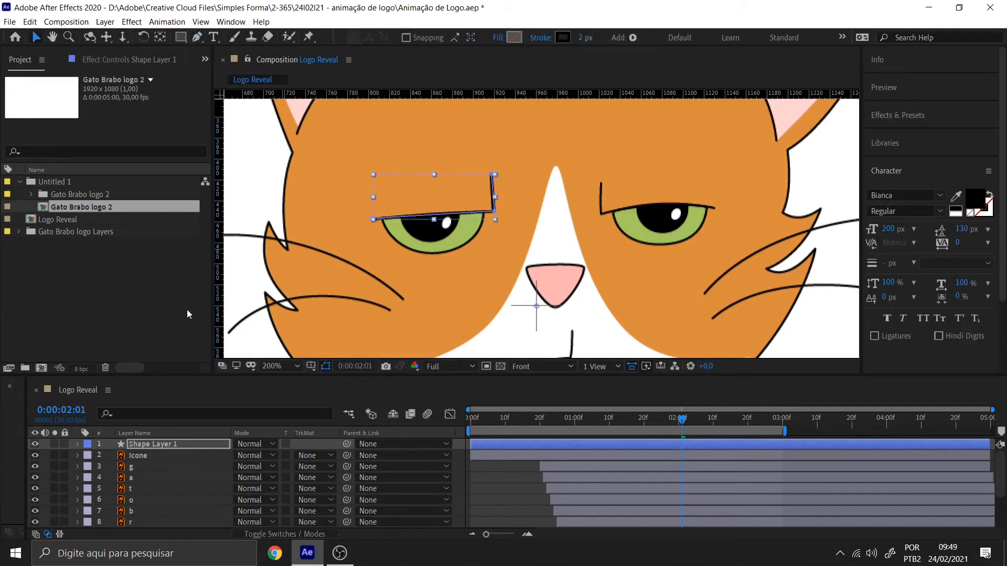
Adjust the points and handles of Path 1 in Shape 1 so it follows the original eyelid and brow lines
click(78, 444)
click(89, 456)
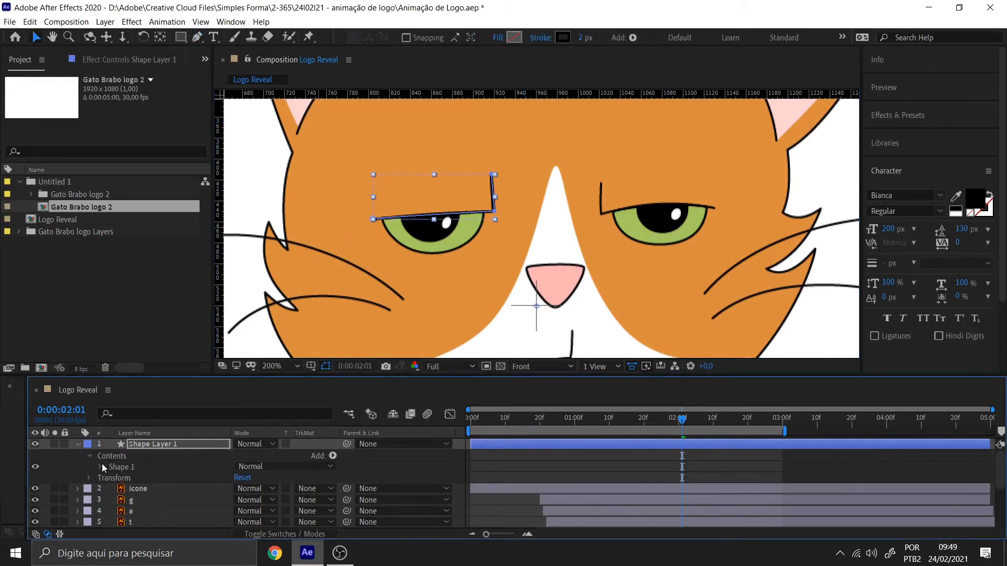
click(100, 467)
click(134, 478)
key(period)
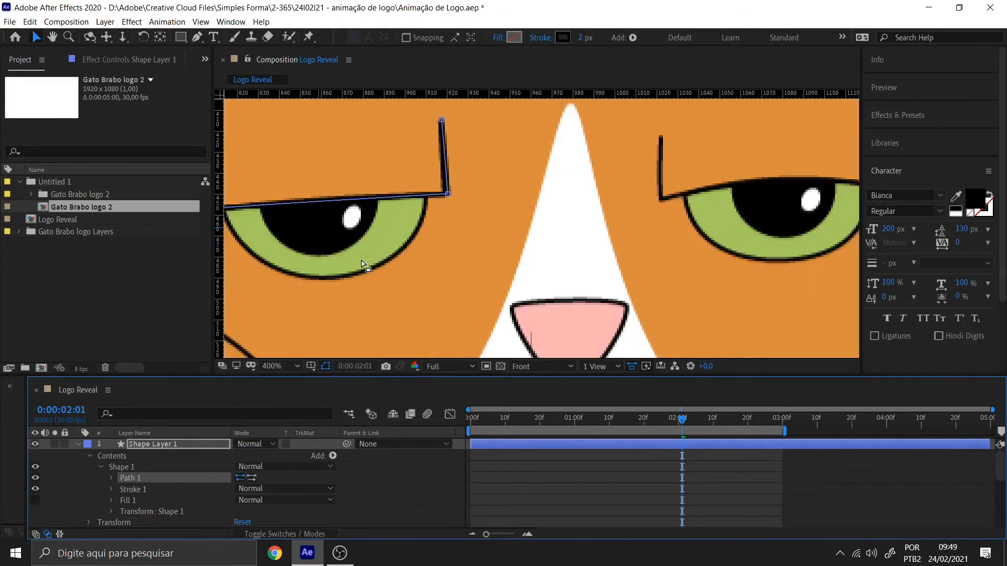
scroll(361, 264, left, 5)
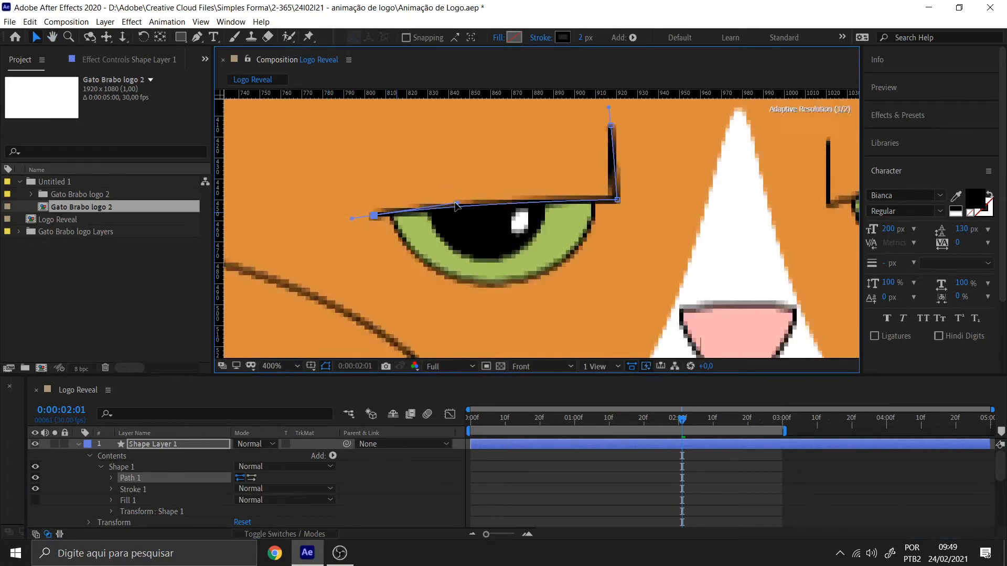
drag(617, 200, 614, 201)
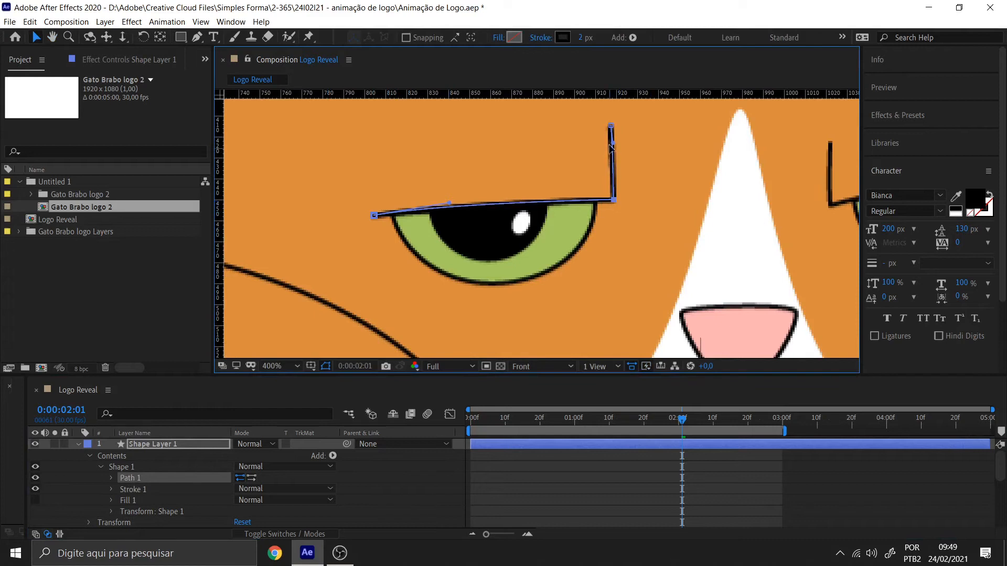
click(611, 127)
click(378, 171)
scroll(377, 170, down, 2)
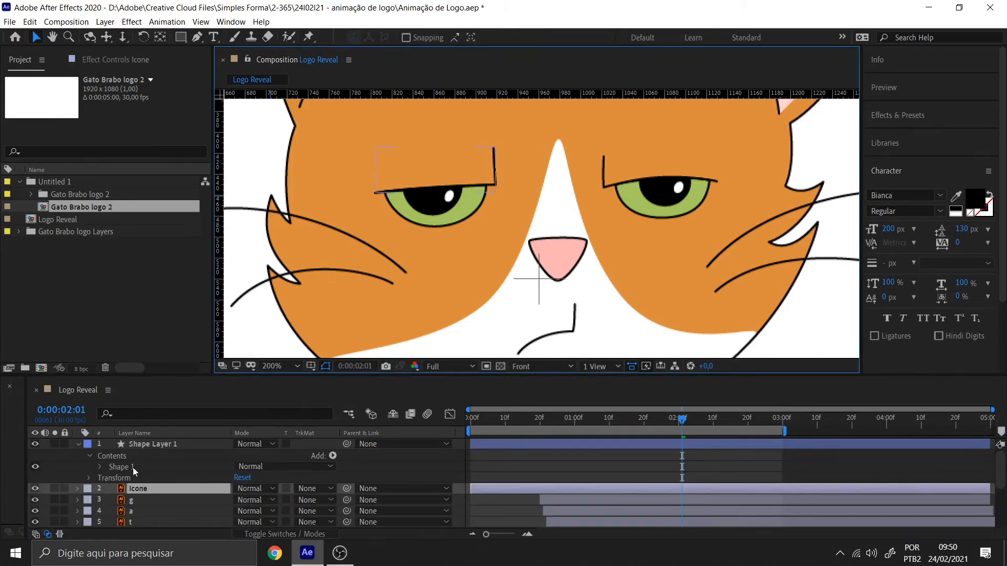
Draw a closed, dome-shaped eyelid above the left-hand eye in Shape Layer 1 with the Pen tool
click(146, 443)
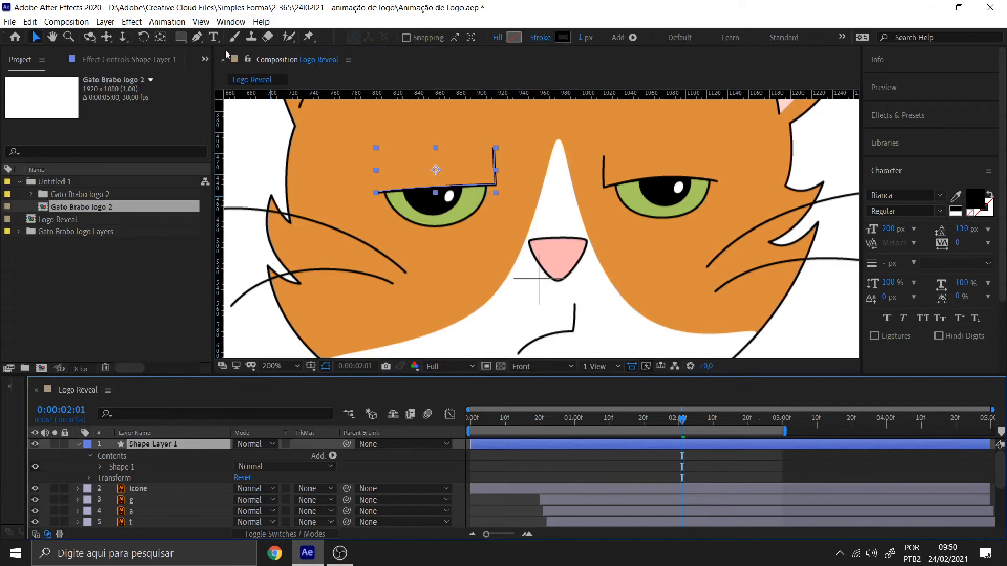
click(197, 37)
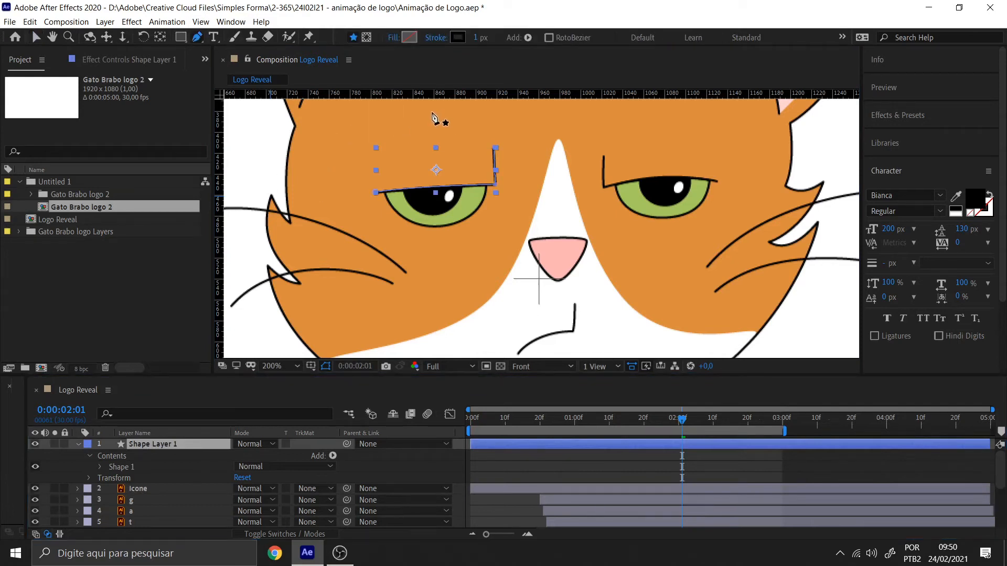
drag(432, 113, 409, 116)
drag(376, 193, 394, 197)
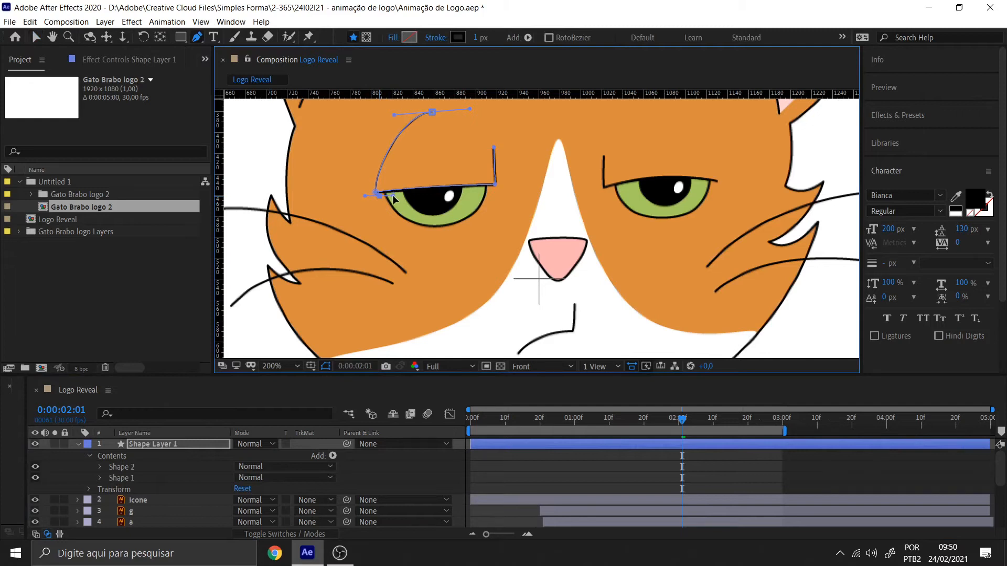
drag(496, 188, 502, 189)
click(432, 112)
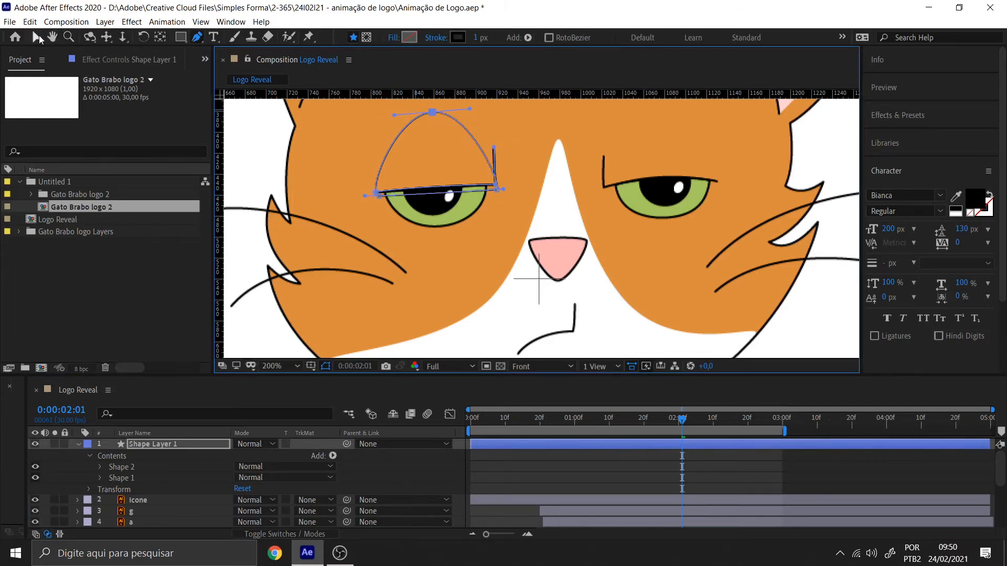
click(37, 37)
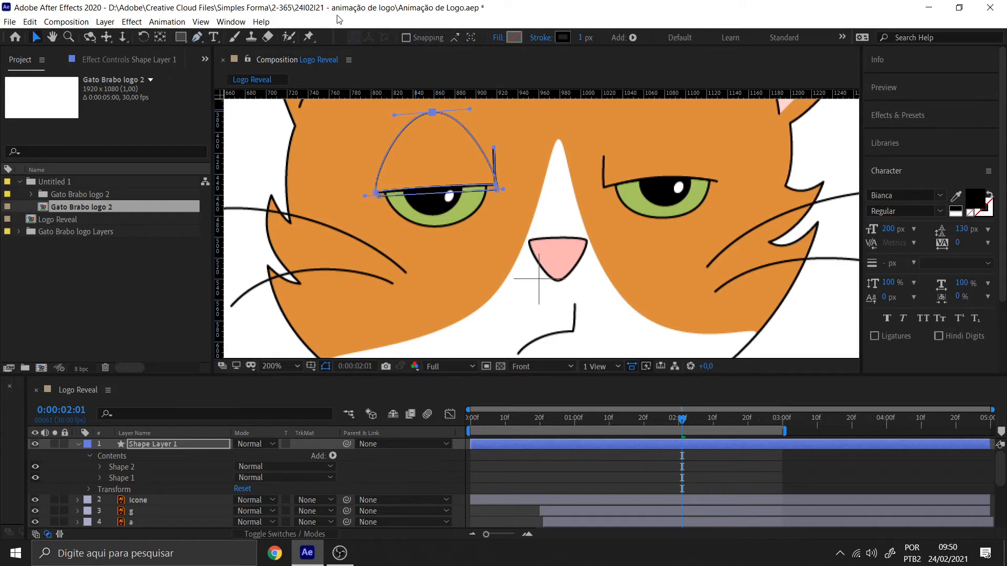
Set the eyelid shape's stroke to None and its fill to solid orange DB8C3E, sampled from the cat's fur
click(544, 39)
click(55, 61)
click(102, 135)
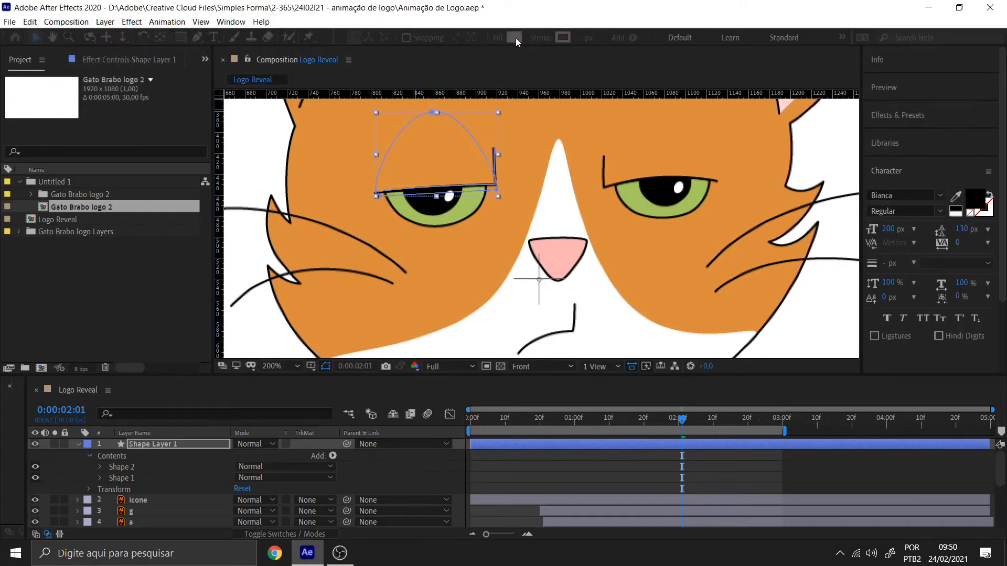
click(514, 39)
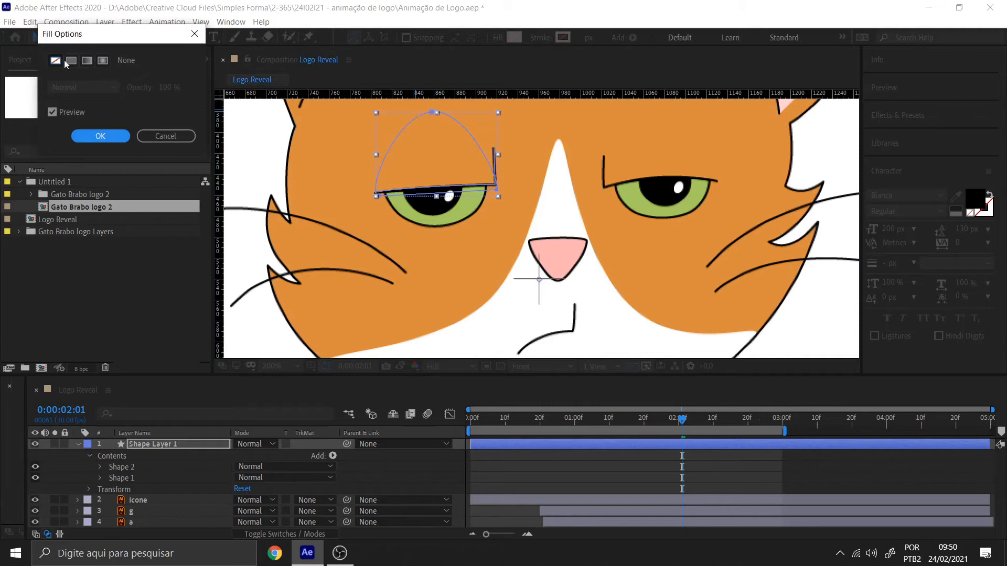
click(71, 60)
click(100, 136)
click(514, 39)
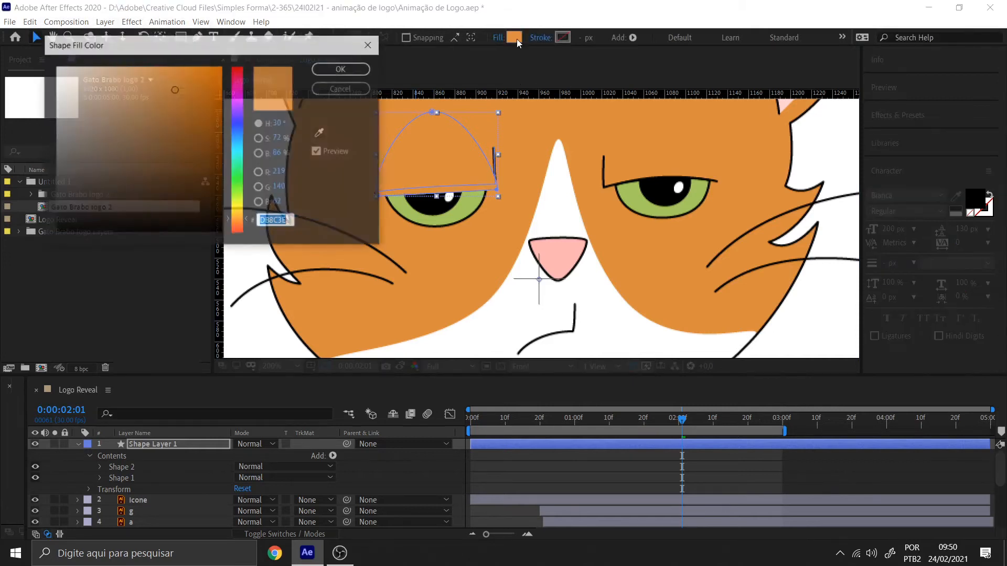
click(321, 135)
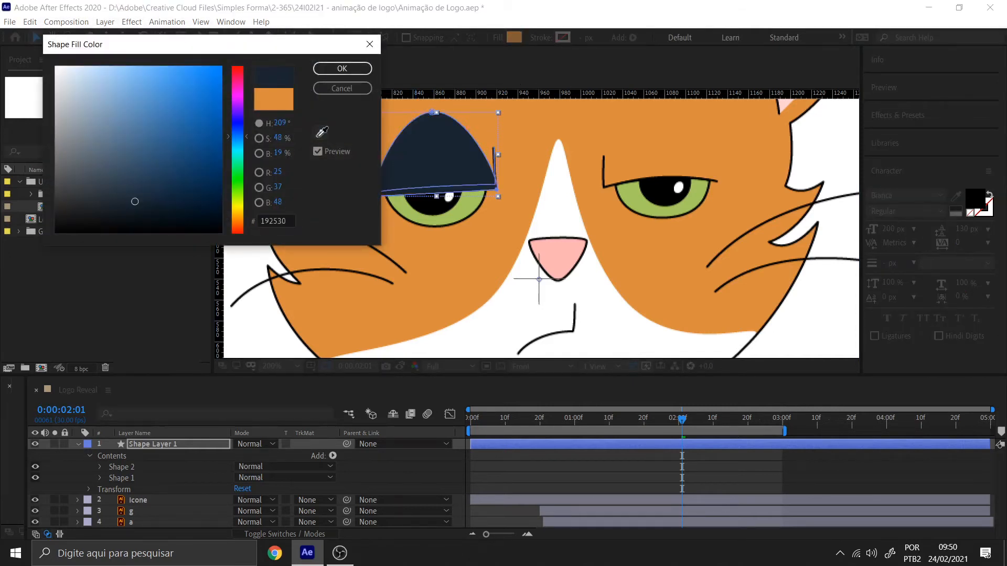
click(533, 136)
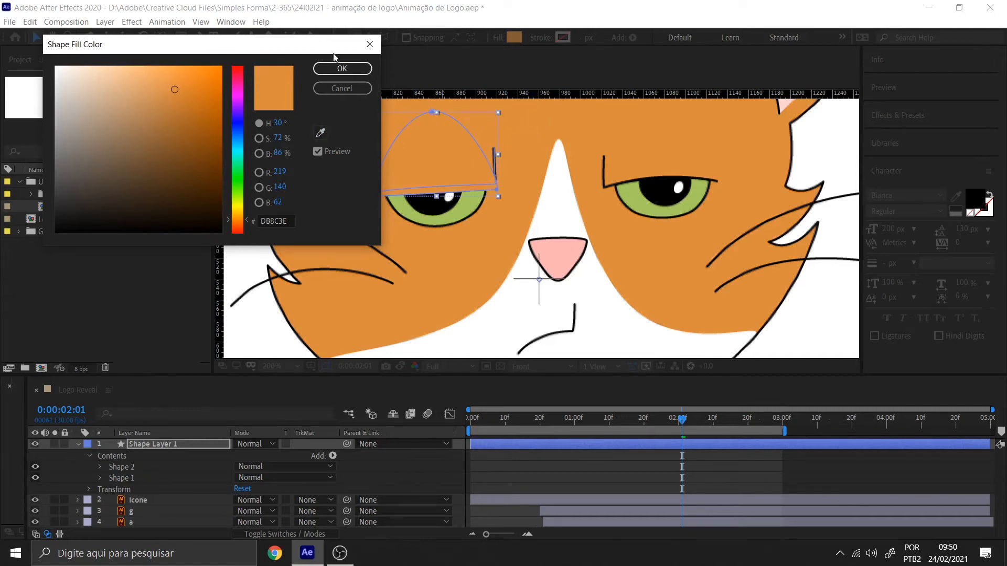
click(336, 68)
Align the eyelid shape's lower corners with the traced line's ends, and reshape its top curve
scroll(488, 238, up, 2)
drag(426, 222, 638, 267)
click(99, 467)
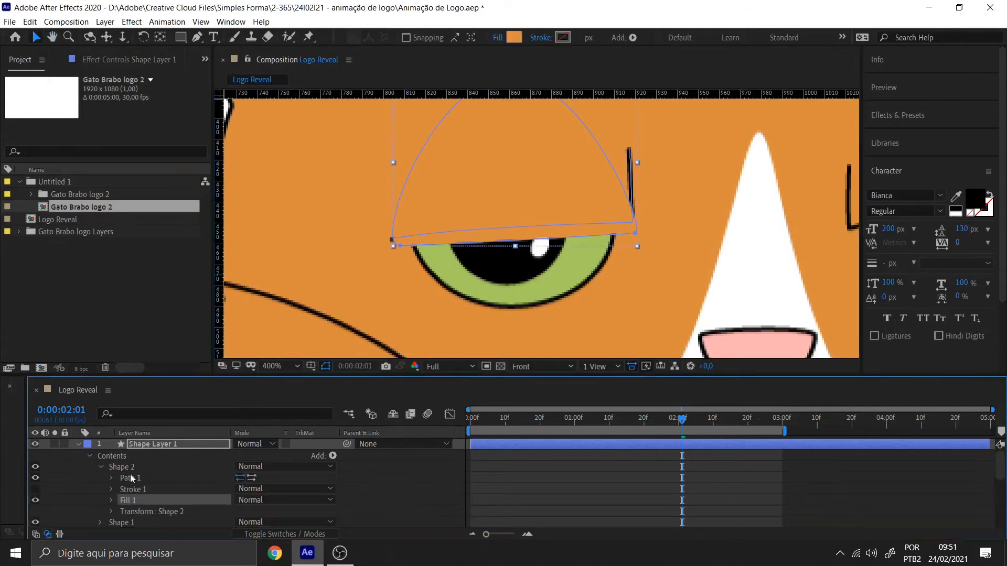
click(130, 478)
drag(399, 244, 391, 237)
drag(635, 232, 633, 222)
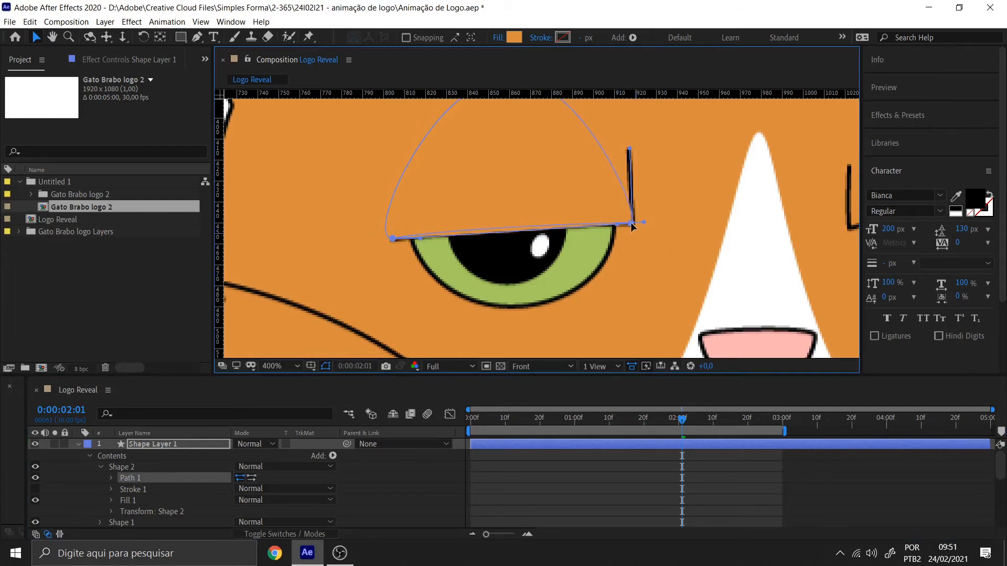
scroll(472, 259, up, 4)
click(505, 185)
drag(507, 183, 497, 151)
drag(572, 145, 632, 117)
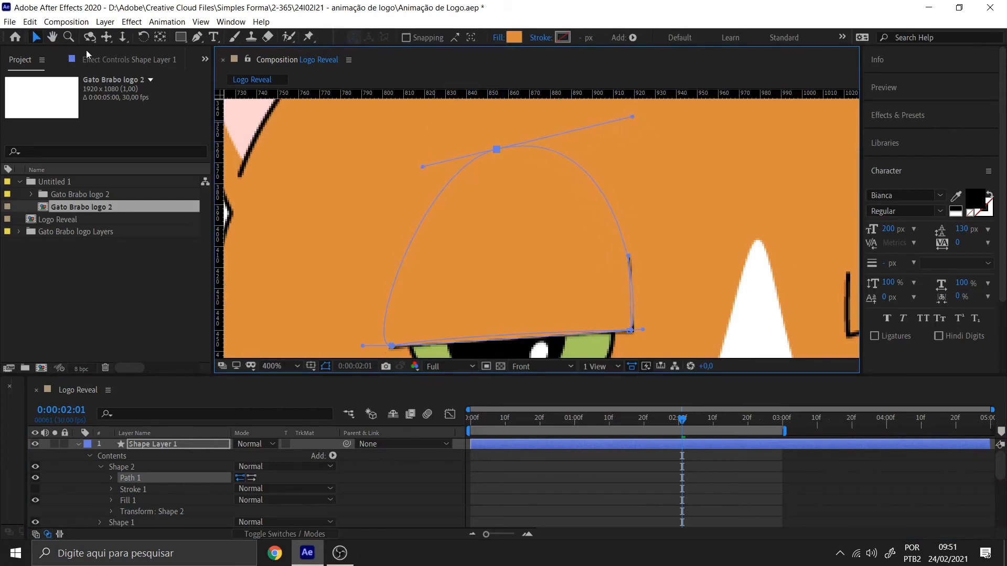
Convert the eyelid shape's lower corner points and refine the handles so its bottom edge matches the traced eyelid line
drag(197, 37, 238, 81)
drag(663, 350, 620, 242)
drag(355, 304, 382, 255)
key(v)
drag(384, 303, 378, 299)
click(623, 288)
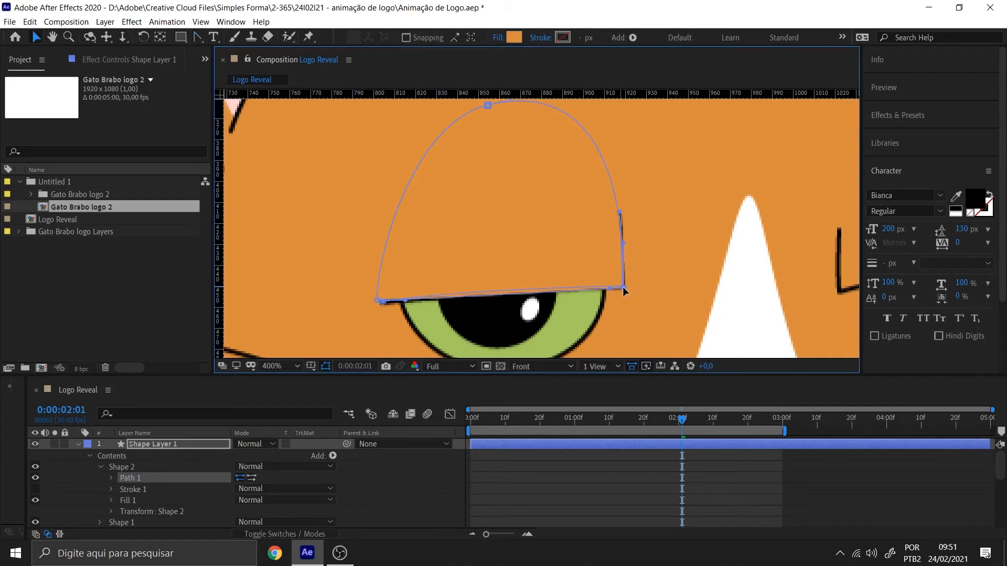
drag(405, 300, 468, 288)
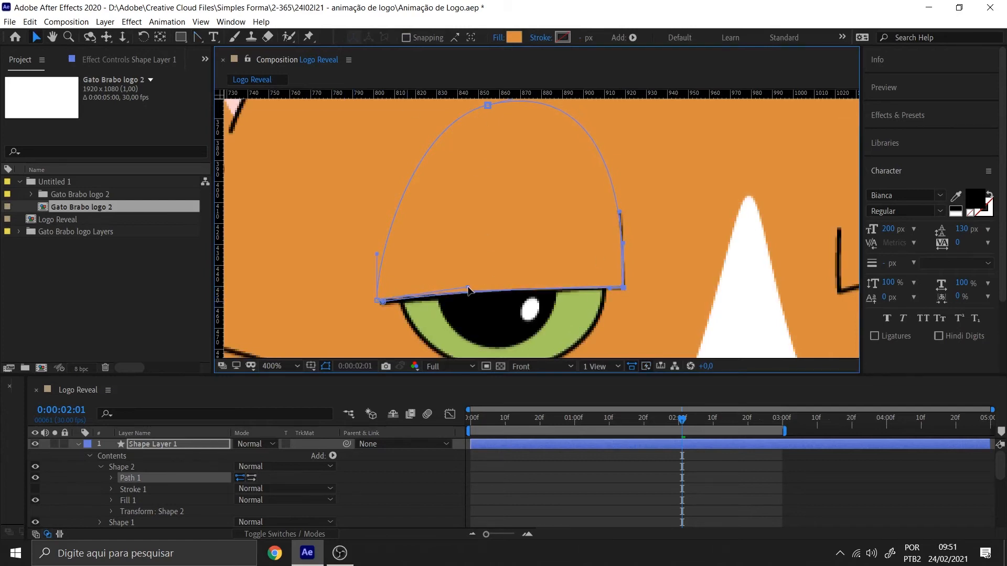
drag(608, 289, 598, 287)
click(487, 105)
drag(408, 121, 396, 124)
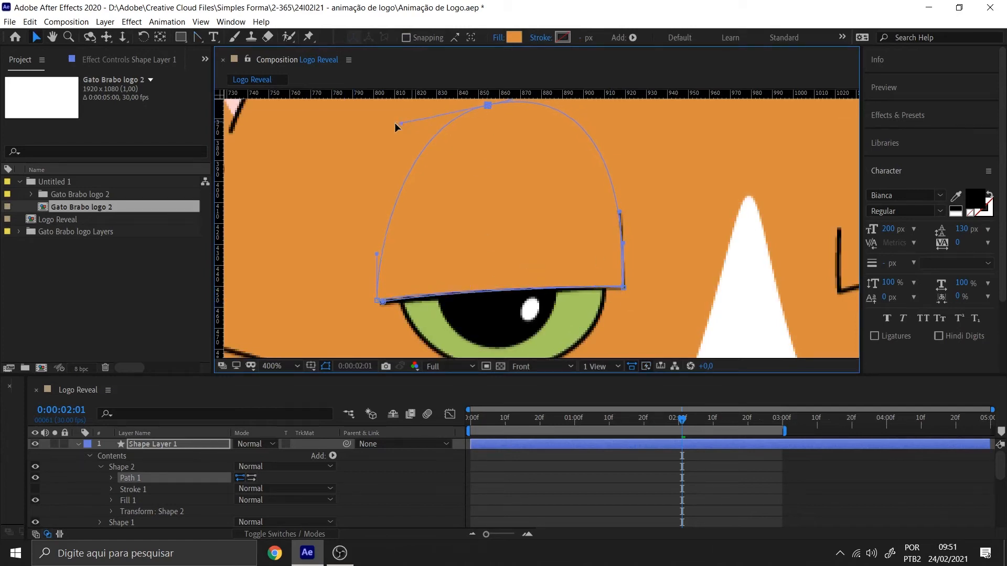
Move Shape 2 below Shape 1 in Shape Layer 1's contents so the black line sits above the orange eyelid
key(comma)
click(137, 483)
click(101, 467)
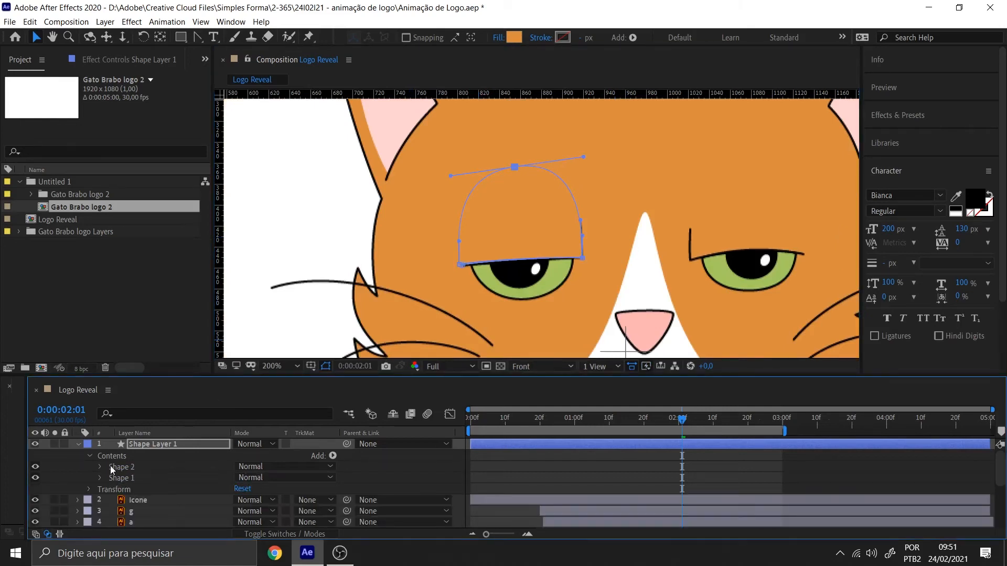
click(131, 467)
drag(131, 468, 130, 482)
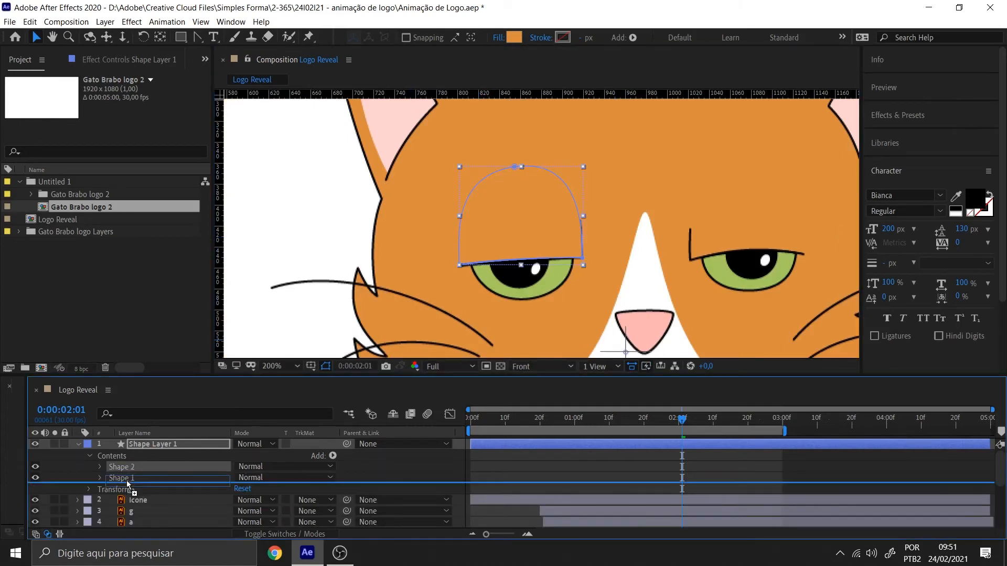
click(627, 214)
scroll(533, 214, down, 1)
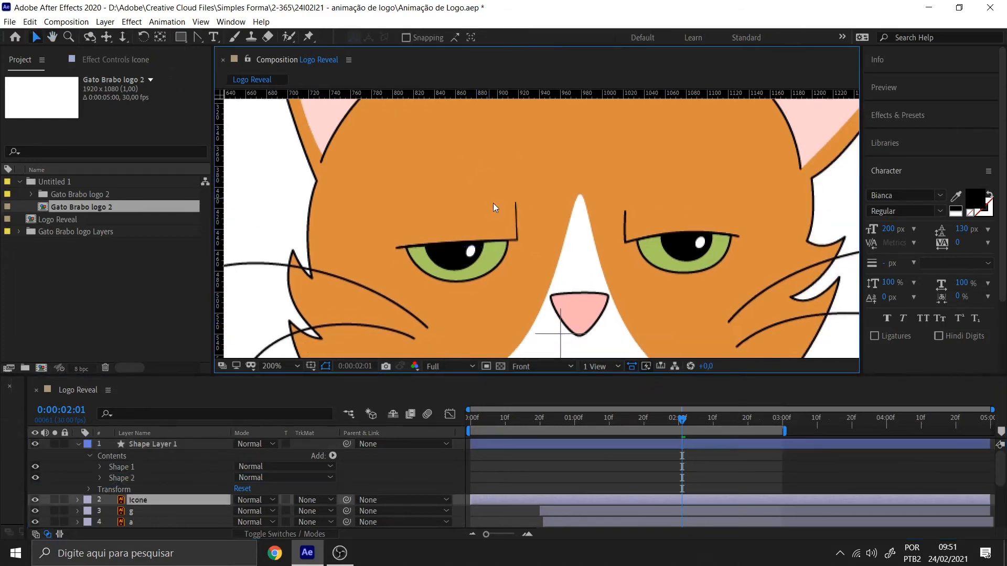
scroll(511, 227, down, 2)
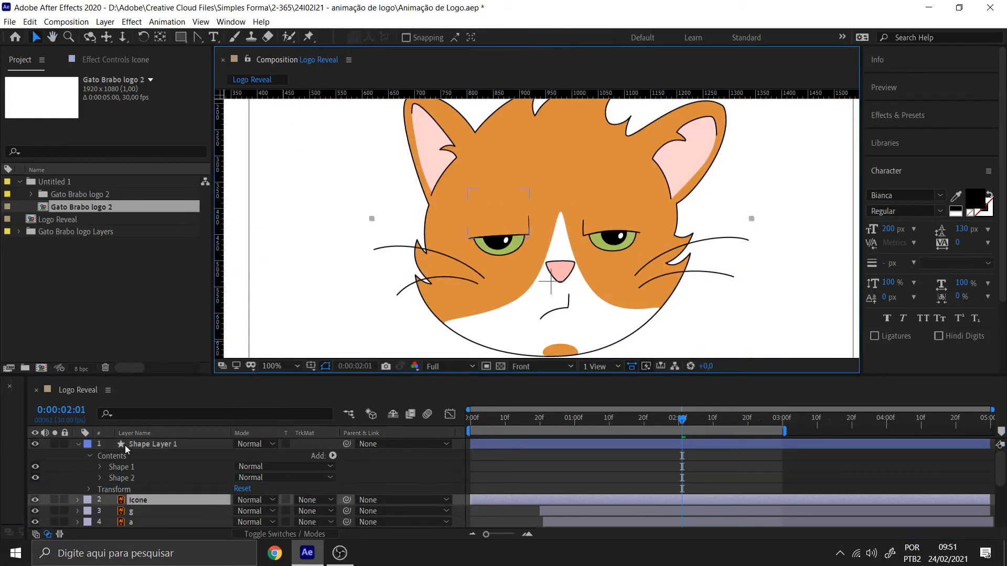
Keyframe Shape Layer 1's Position at 862.5, 436 on 0:00:02:01 and 862.5, 477 on 0:00:02:11 to close the eyelid
click(140, 445)
key(p)
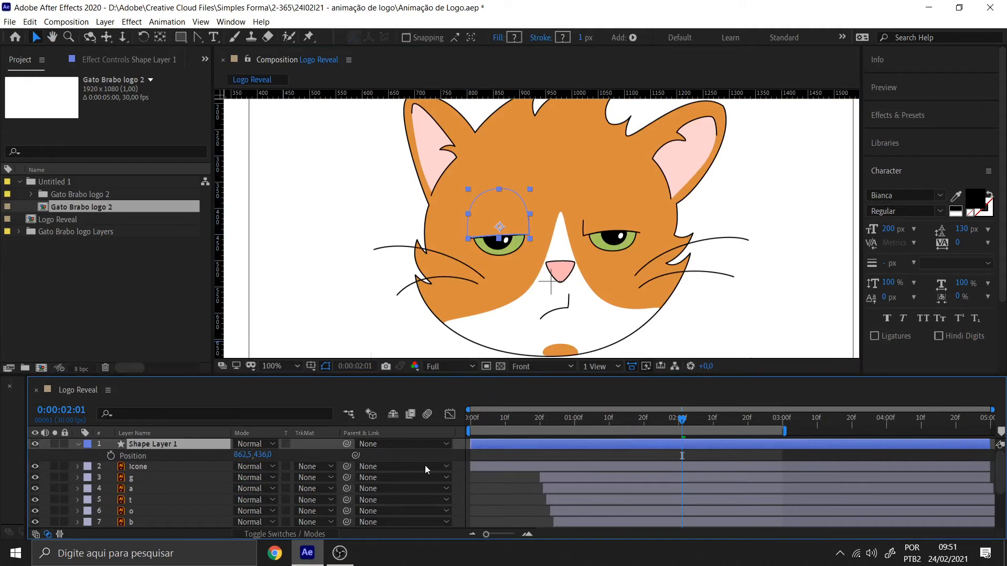
scroll(190, 474, down, 3)
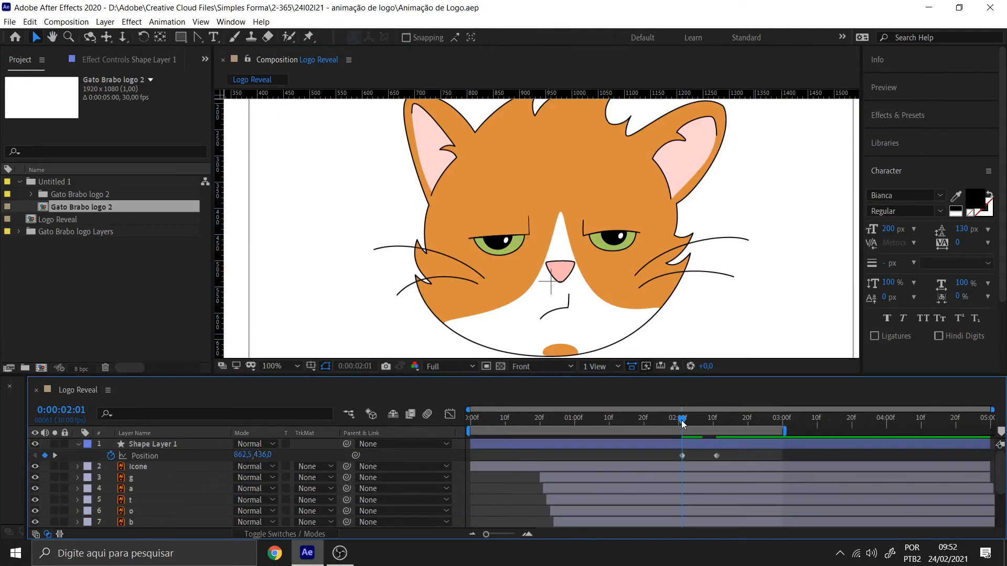
drag(682, 423, 726, 420)
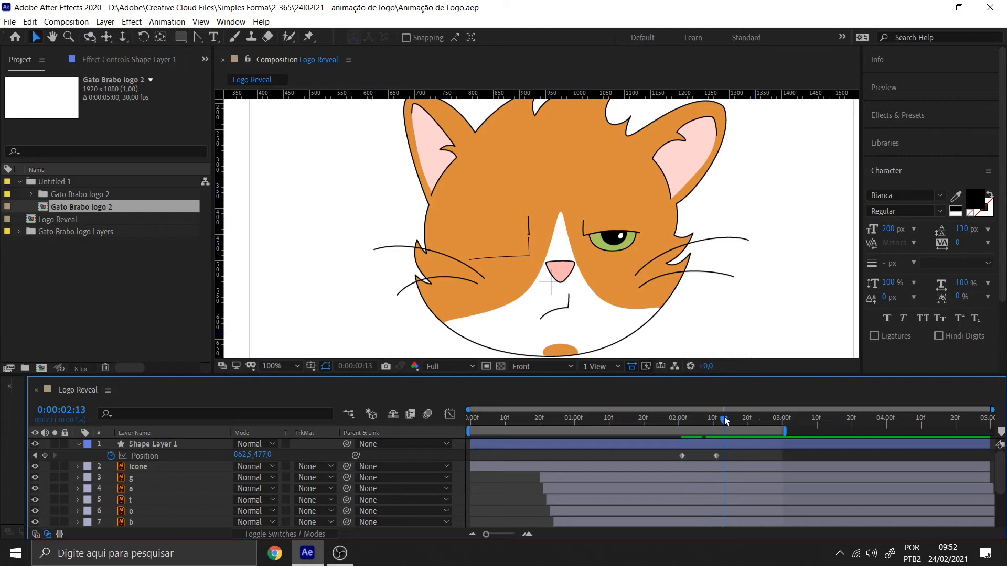
key(period)
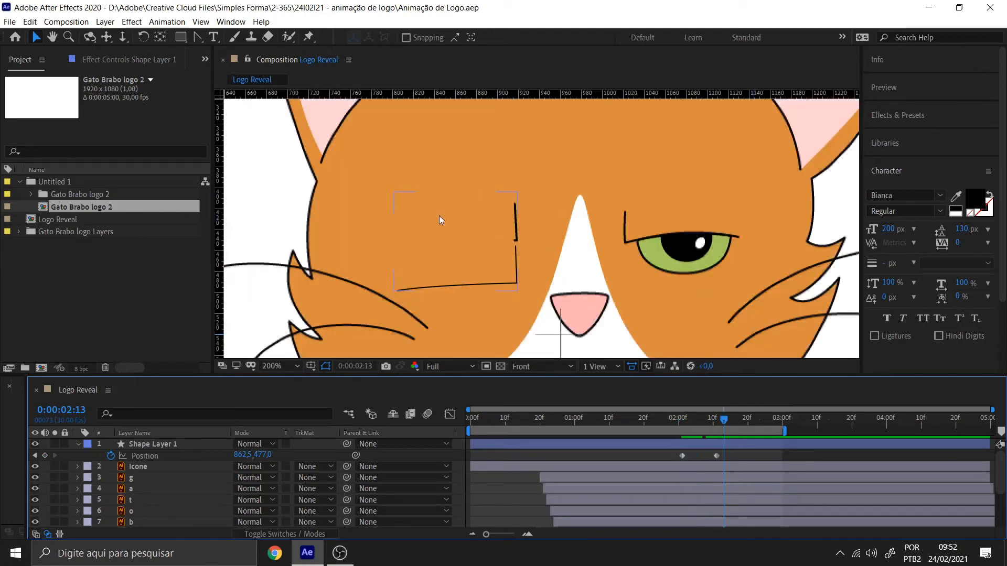
Raise the top point of Shape 2's path and lengthen its handles so the orange eyelid covers the original brow line
click(78, 443)
click(77, 444)
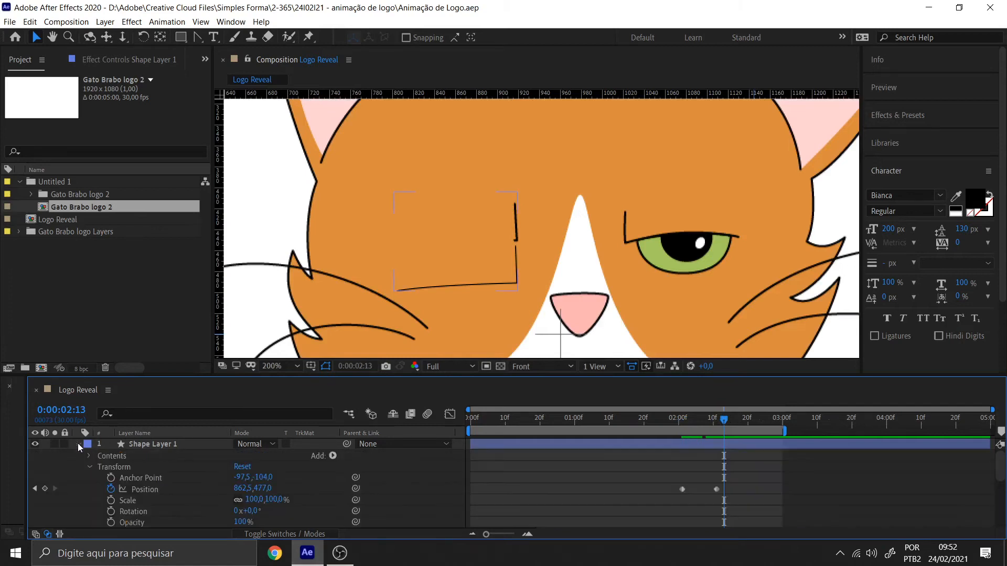
click(89, 455)
click(99, 479)
click(131, 488)
click(110, 490)
click(111, 489)
drag(449, 193, 553, 157)
drag(448, 194, 445, 177)
drag(385, 197, 369, 184)
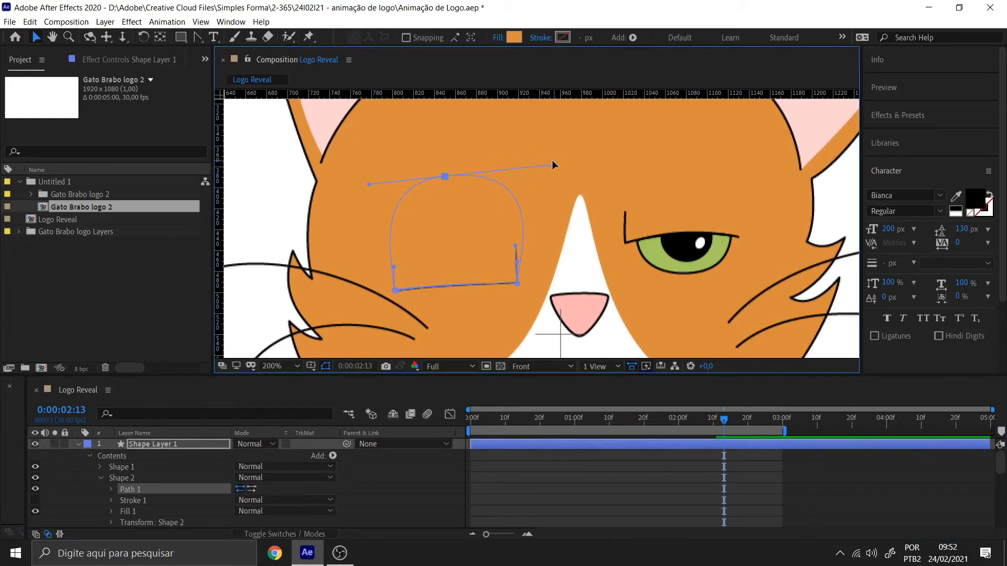
mouse_move(553, 164)
mouse_down()
mouse_move(545, 169)
mouse_move(554, 164)
mouse_up()
Widen both sides of the orange eyelid path by pulling its lower corner handles and upper curve outward
drag(518, 261, 528, 263)
drag(394, 266, 383, 265)
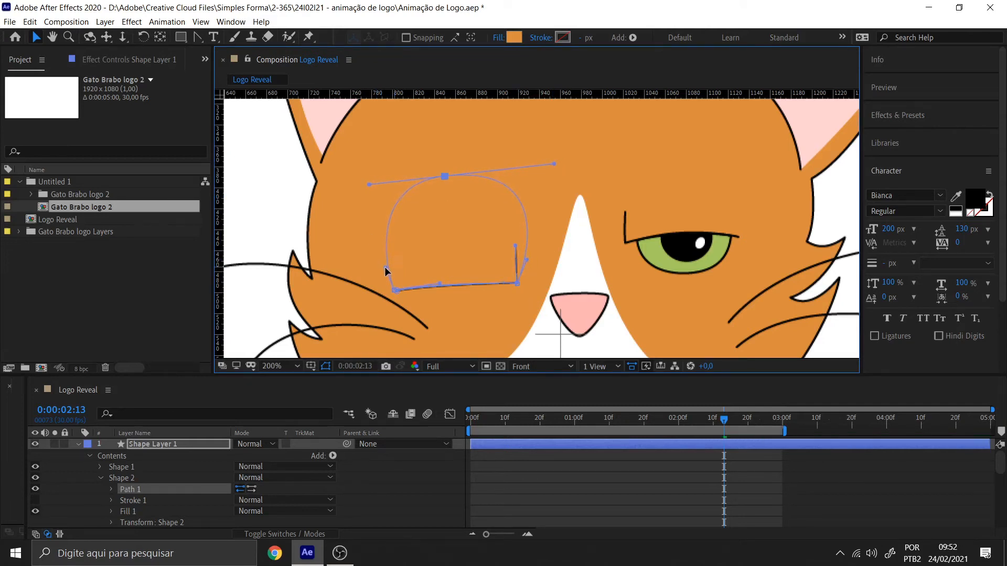
drag(369, 184, 362, 184)
click(623, 177)
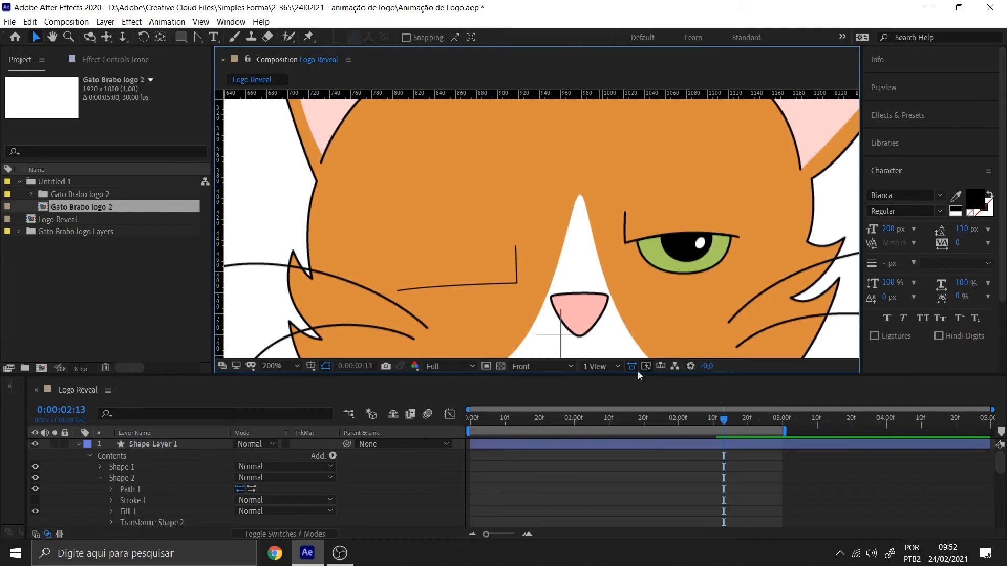
click(101, 478)
Add Trim Paths to Shape 1 and keyframe its End at 100% on 0:00:02:11
mouse_move(724, 420)
mouse_down()
mouse_move(654, 423)
mouse_move(717, 423)
mouse_move(675, 436)
mouse_move(725, 432)
mouse_up()
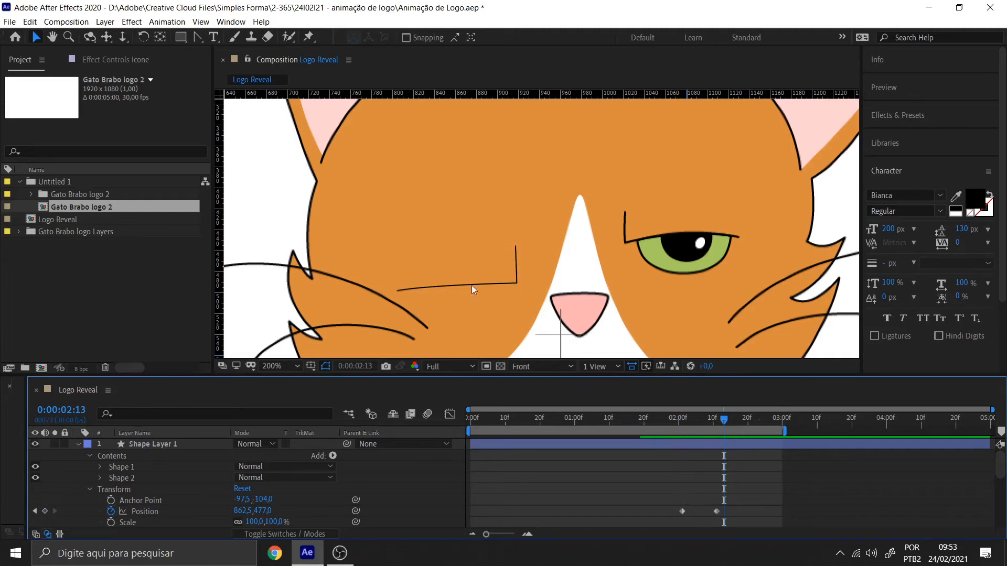
mouse_move(723, 420)
mouse_down()
mouse_move(644, 433)
mouse_move(691, 422)
mouse_move(651, 424)
mouse_move(716, 424)
mouse_up()
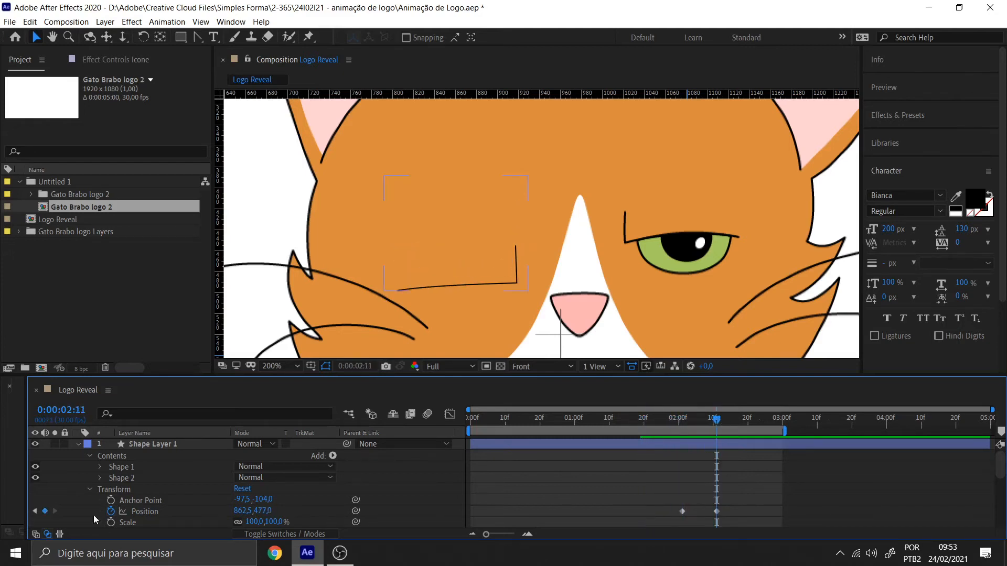
click(89, 490)
click(135, 468)
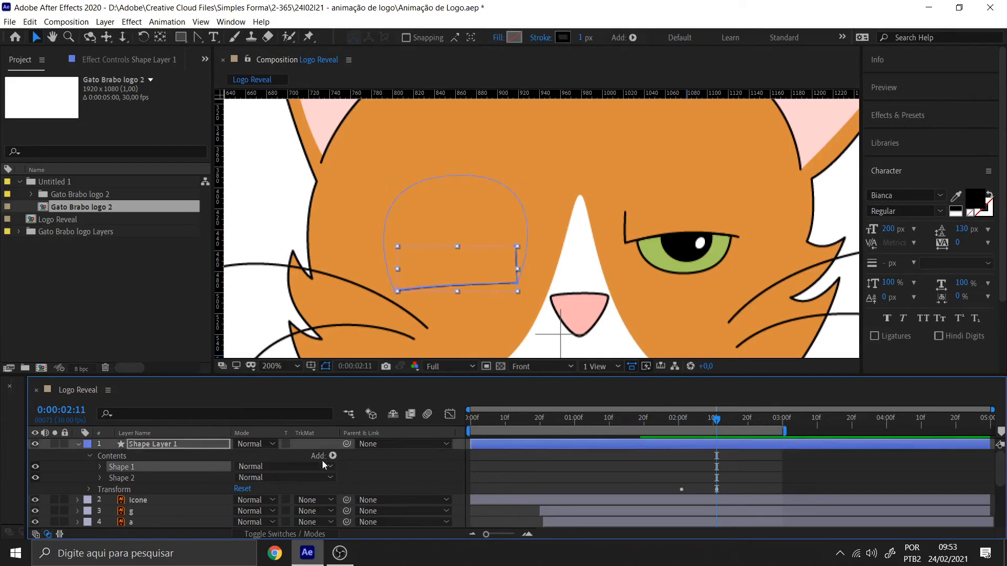
click(333, 457)
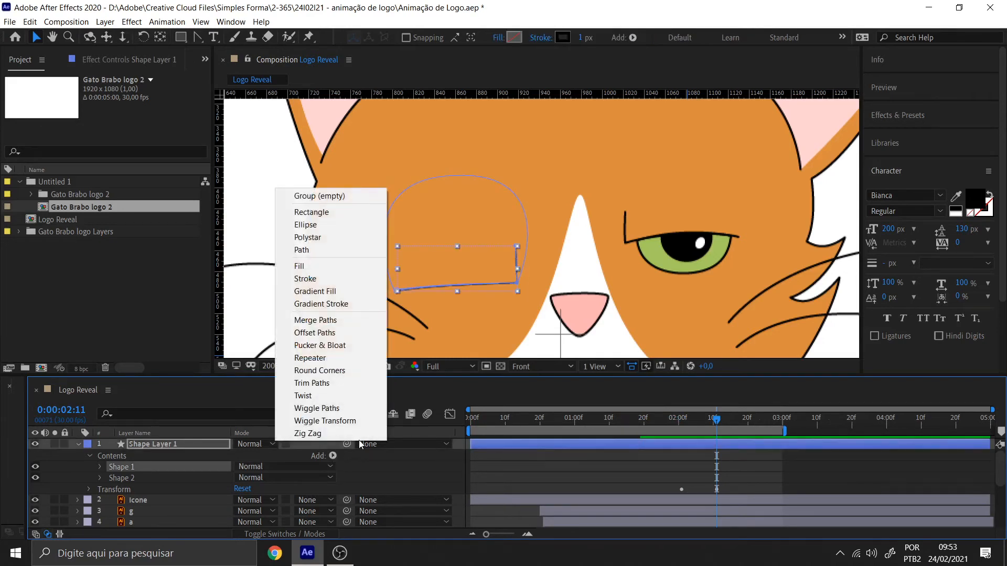
click(319, 383)
click(111, 490)
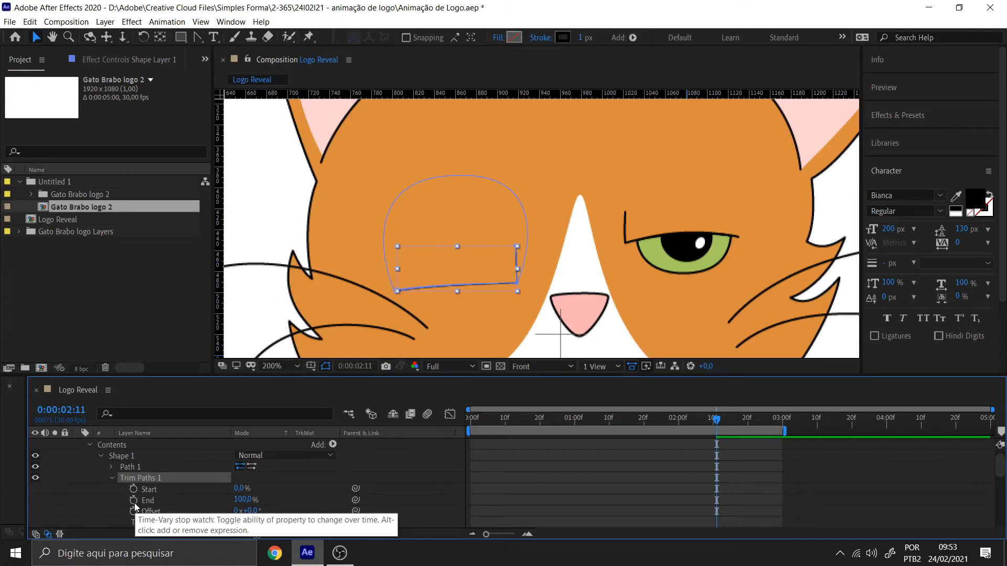
click(133, 501)
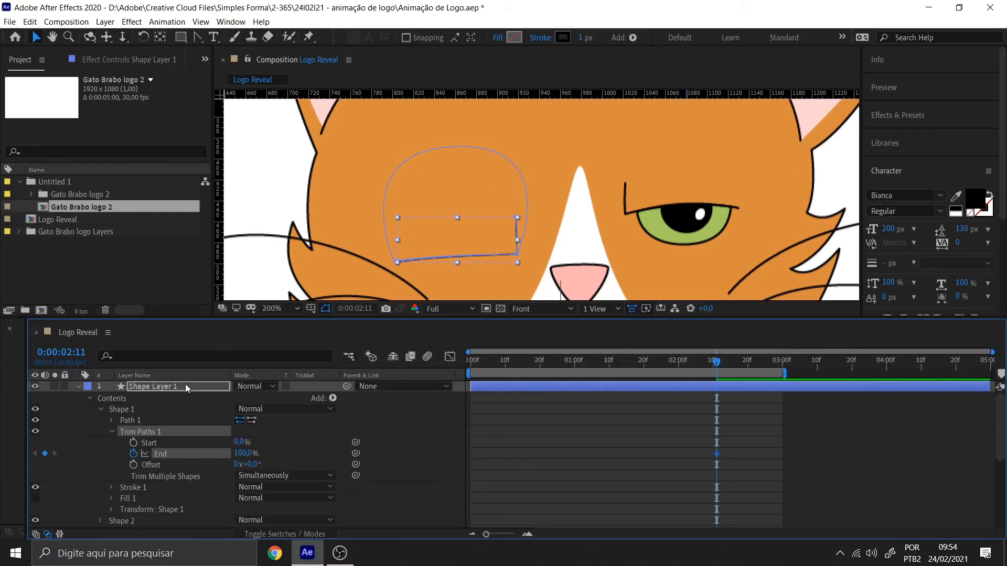
Reveal Shape Layer 1's keyframes and move the Trim Paths End keyframe to 0:00:02:01
click(183, 386)
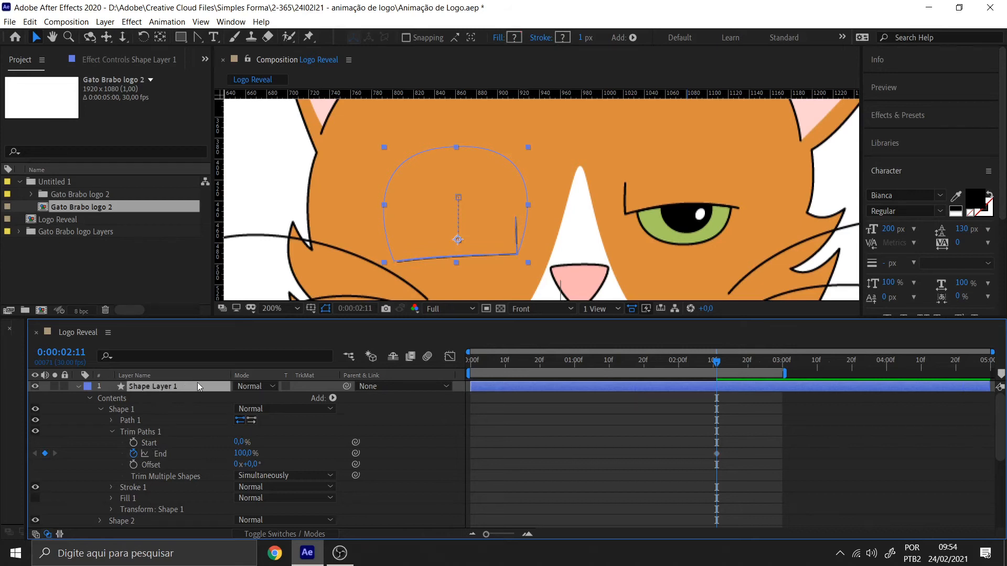
key(u)
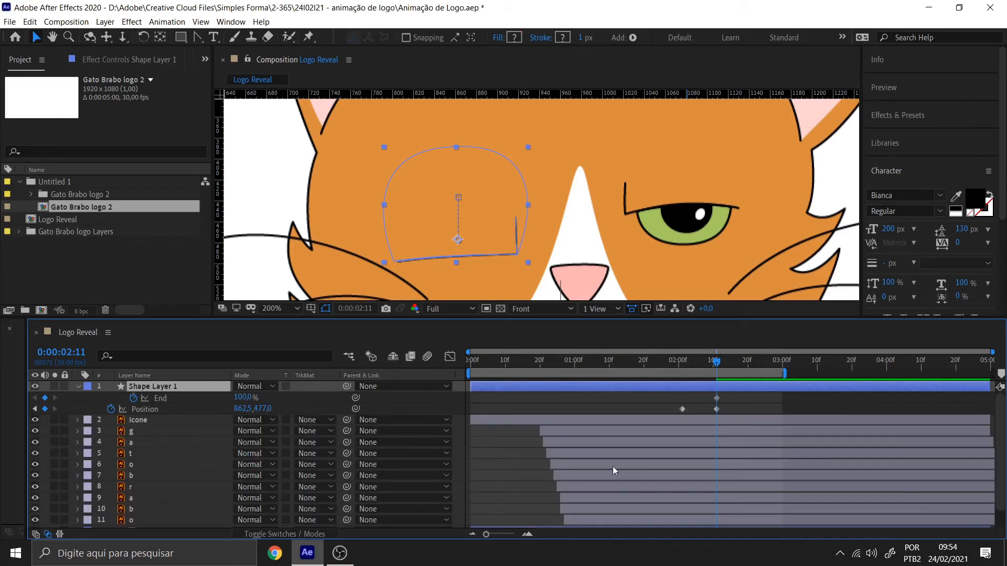
drag(718, 398, 684, 372)
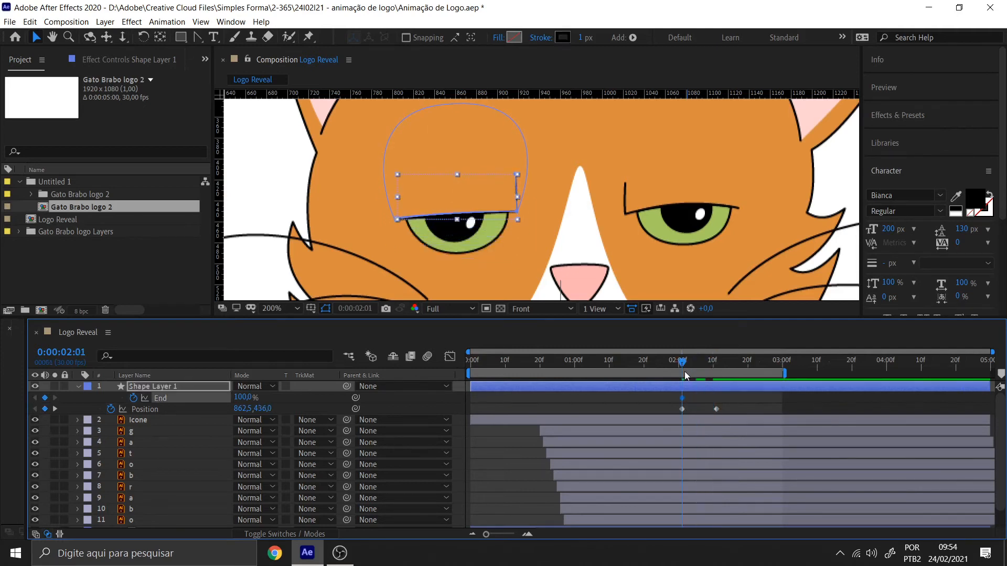
click(692, 404)
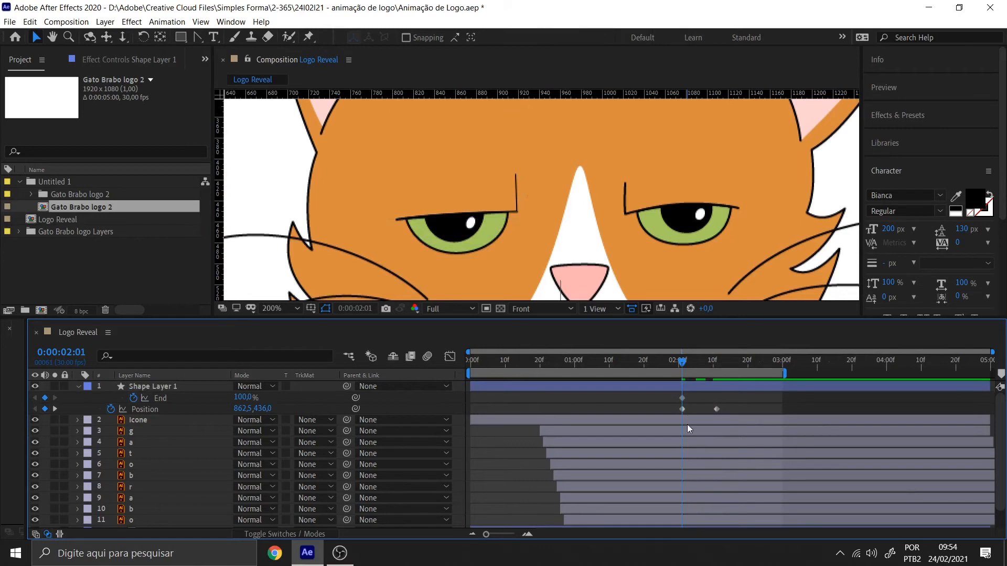
Set the Trim Paths End to 76% at 0:00:02:06 to remove the vertical part of the eyelid line
mouse_move(686, 362)
mouse_down()
mouse_move(706, 366)
mouse_move(684, 371)
mouse_up()
key(Page_Down)
key(Page_Down)
key(Page_Down)
key(Page_Down)
key(Page_Down)
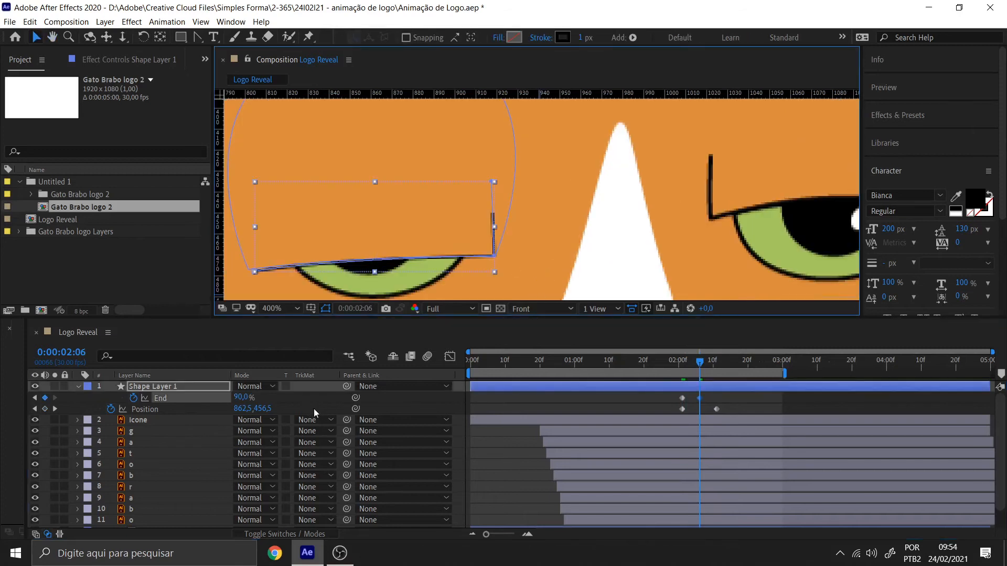
drag(242, 398, 231, 399)
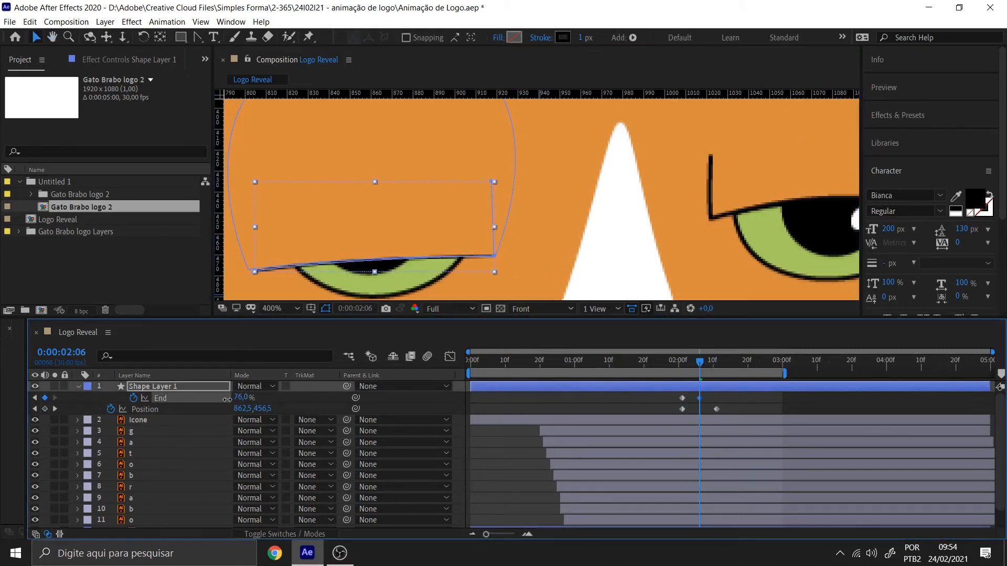
key(comma)
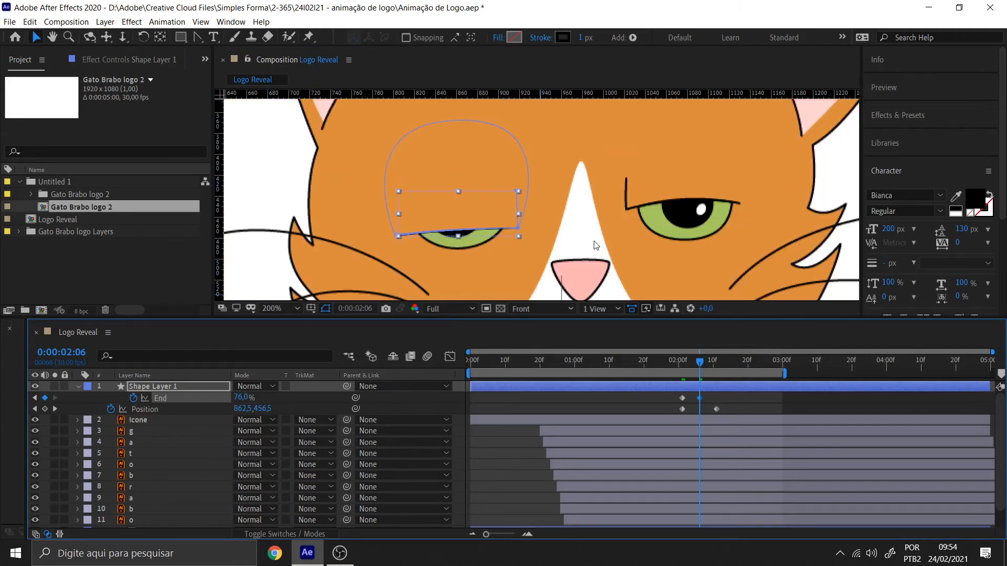
click(611, 268)
Copy the first Position keyframe of Shape Layer 1 to 0:00:02:21 so the eyelid opens again
drag(685, 366, 721, 360)
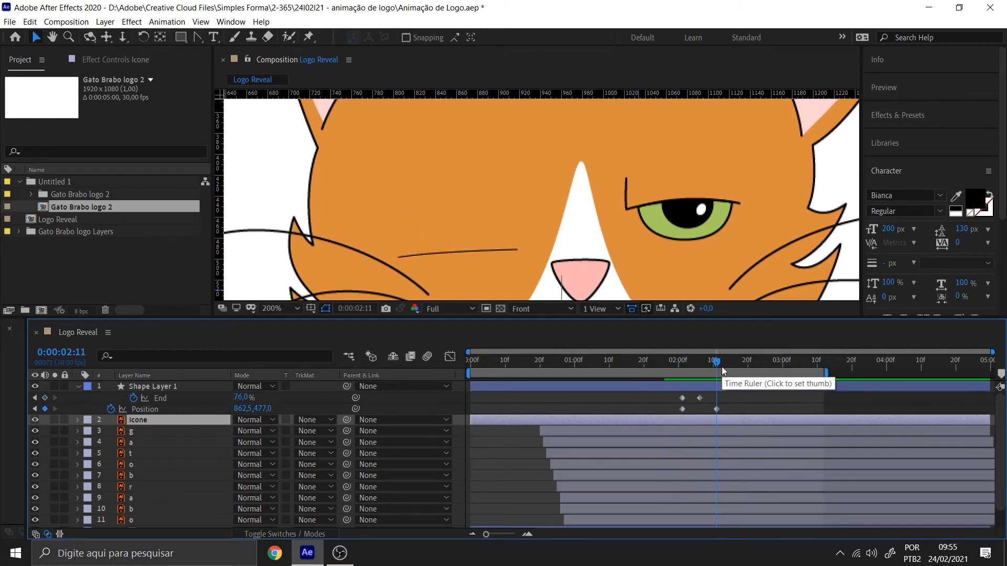
key(space)
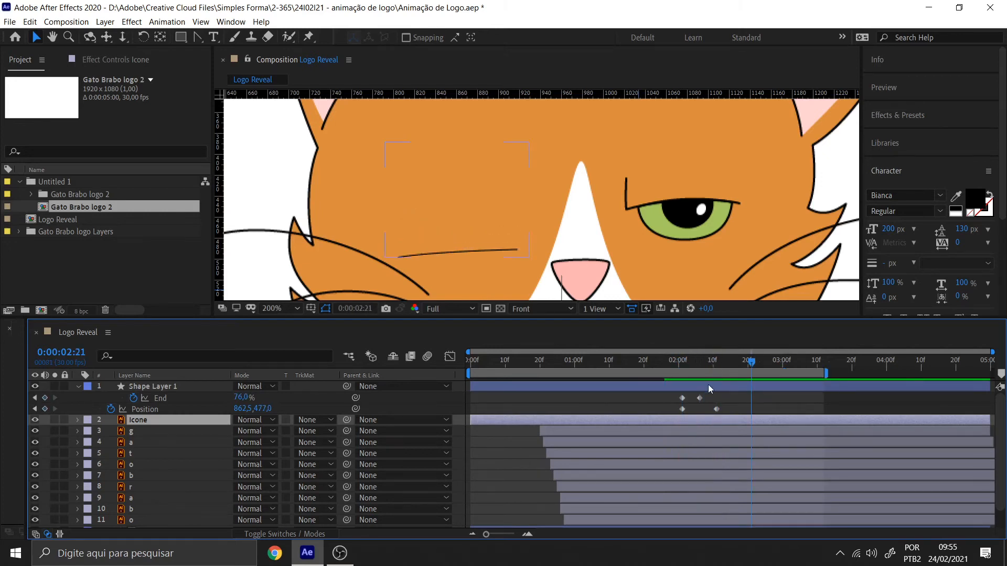
click(682, 410)
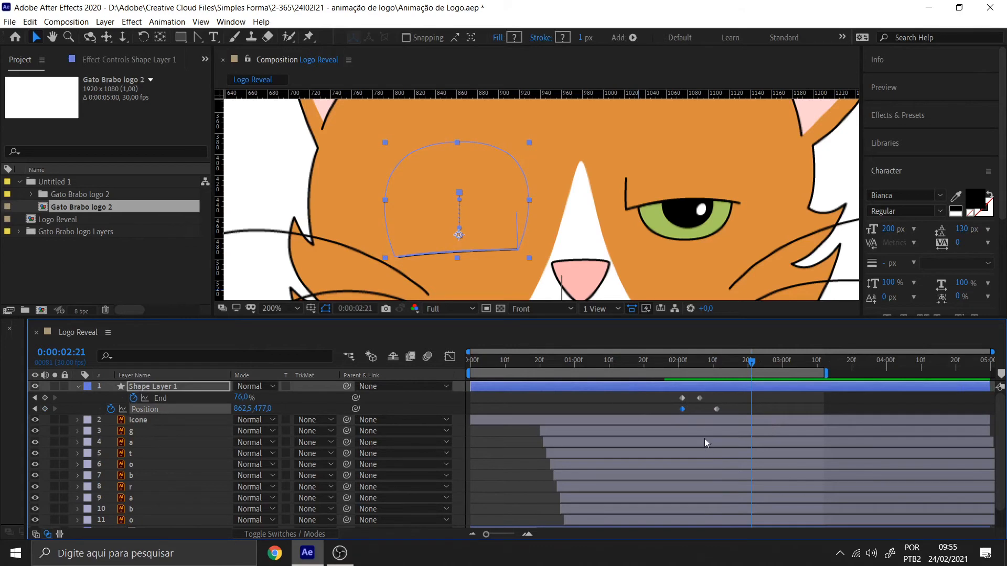
key(ctrl+v)
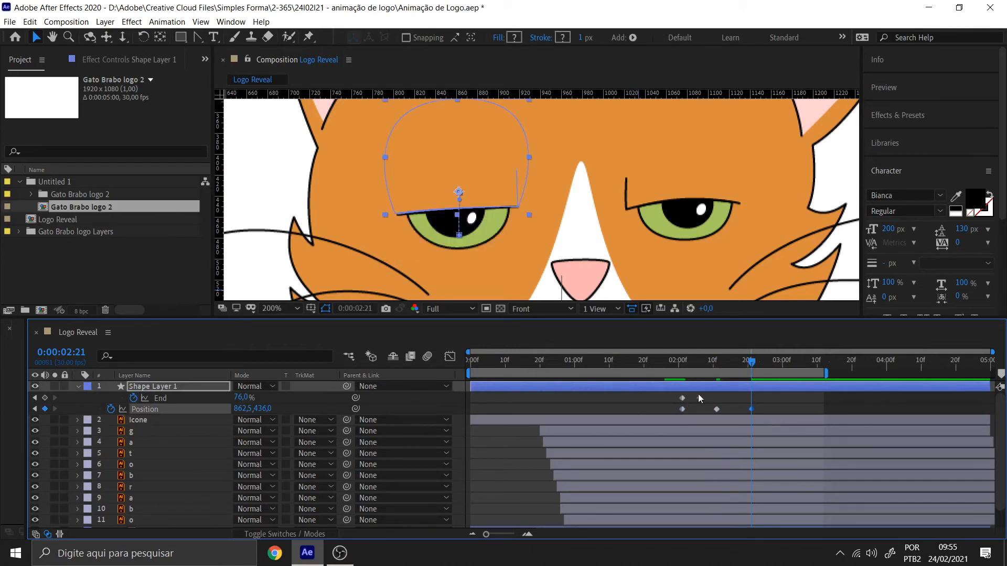
click(740, 398)
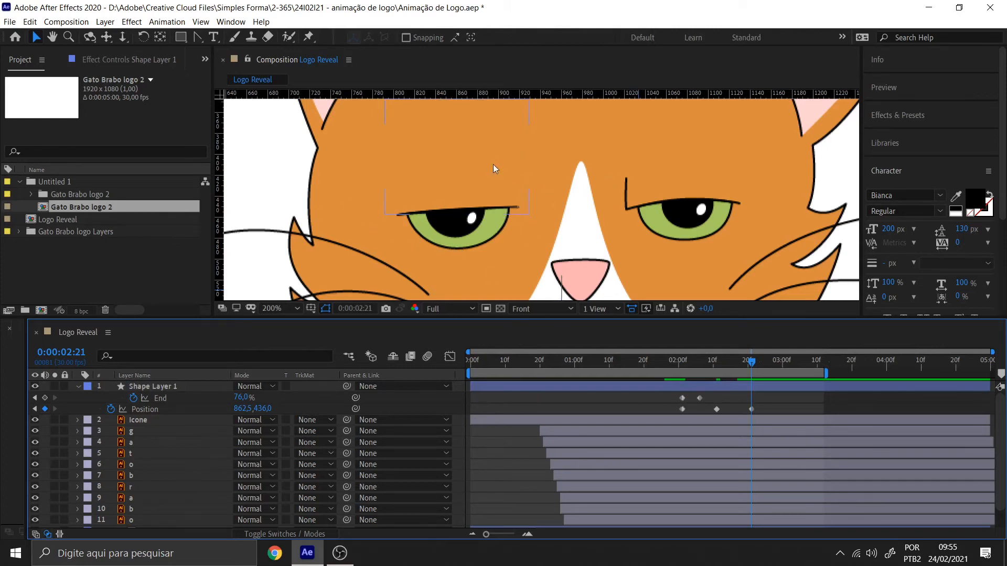
Copy the 100% End keyframe from 0:00:02:01 to 0:00:02:21 to restore the full eyelid line
click(682, 399)
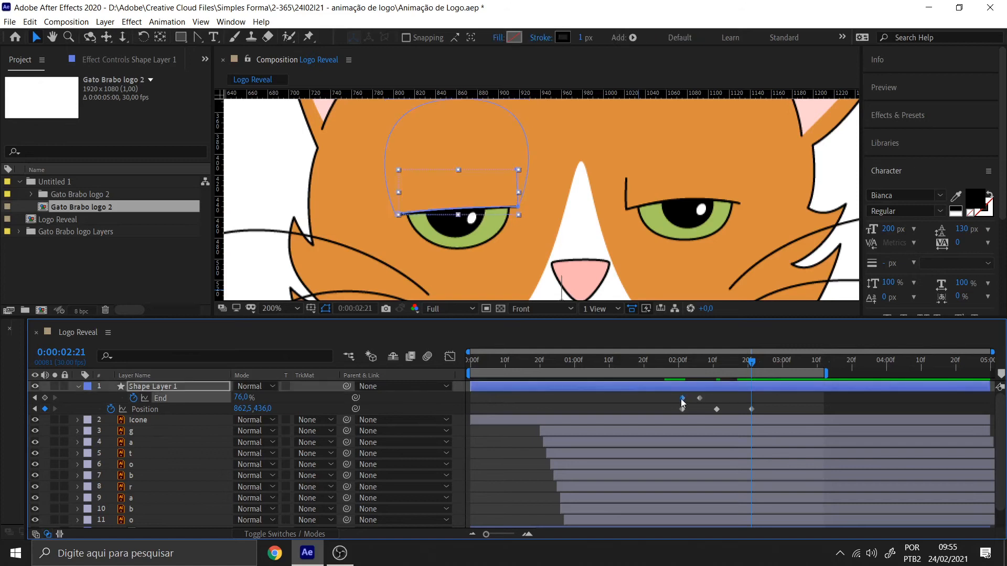
key(ctrl+v)
drag(751, 366, 678, 366)
click(816, 257)
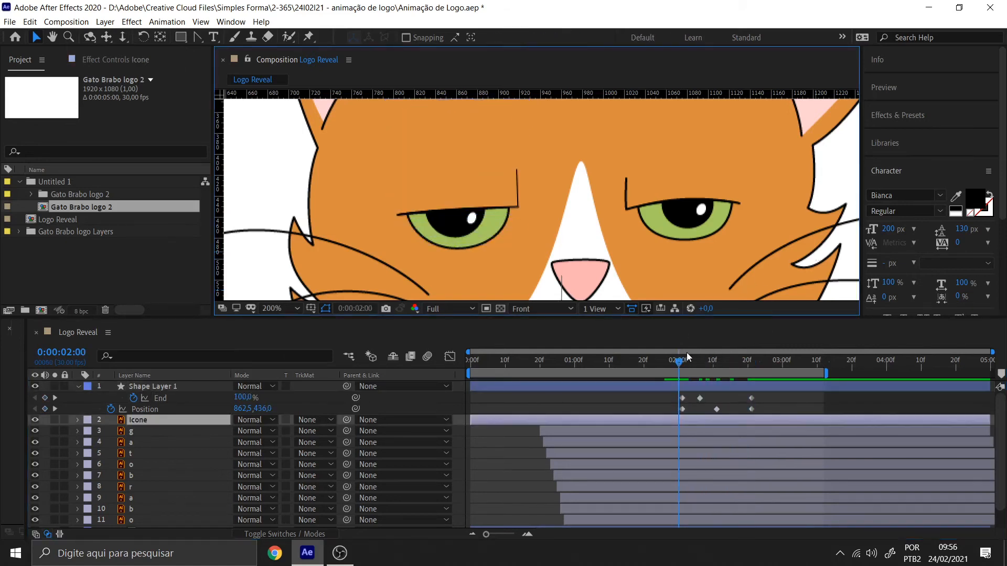
Copy the 76% End keyframe from 0:00:02:06 to 0:00:02:16, five frames before the eyelid finishes opening
drag(681, 365, 749, 363)
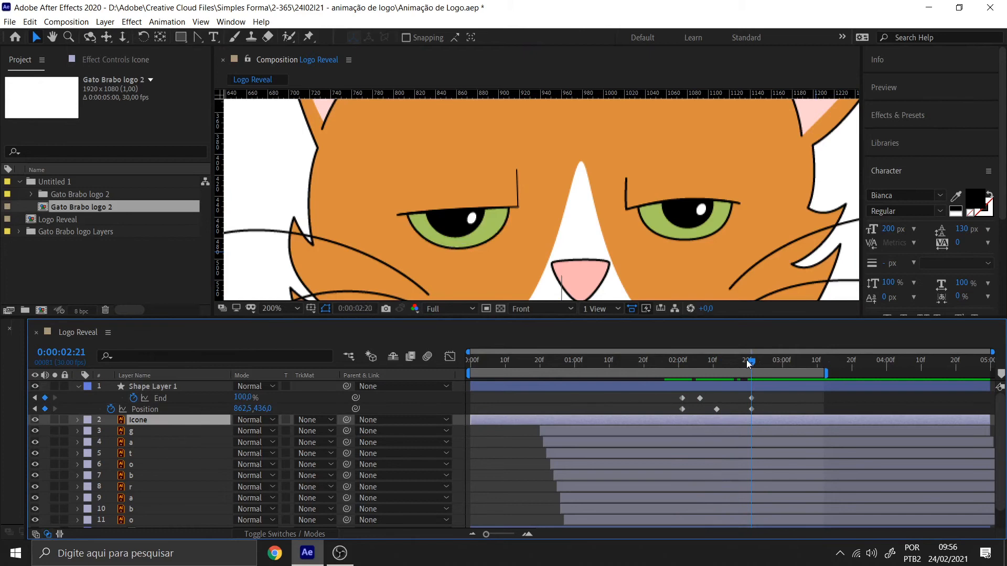
key(Page_Up)
key(Page_Up)
key(Page_Up)
key(Page_Up)
key(Page_Up)
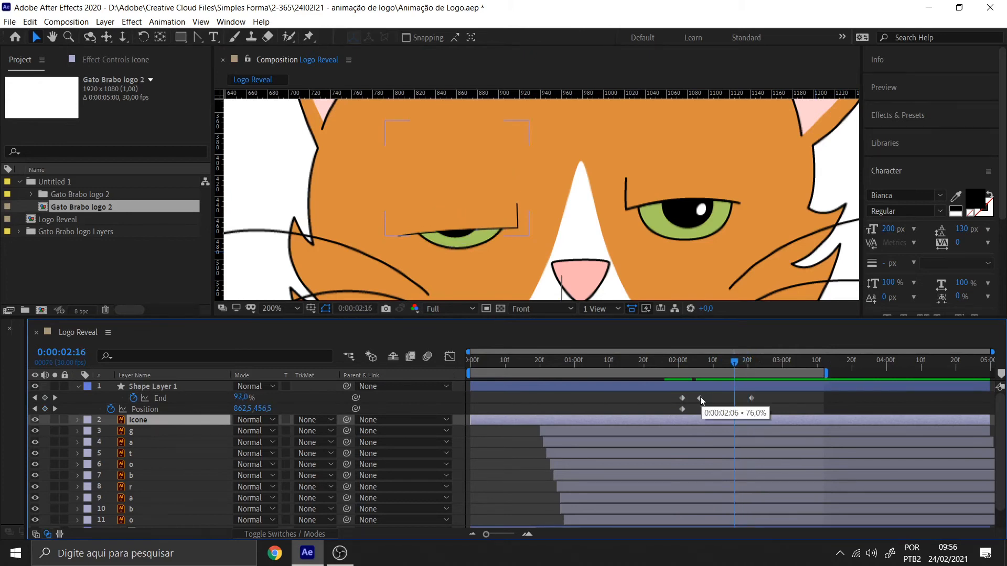
click(701, 398)
key(ctrl+c)
key(ctrl+v)
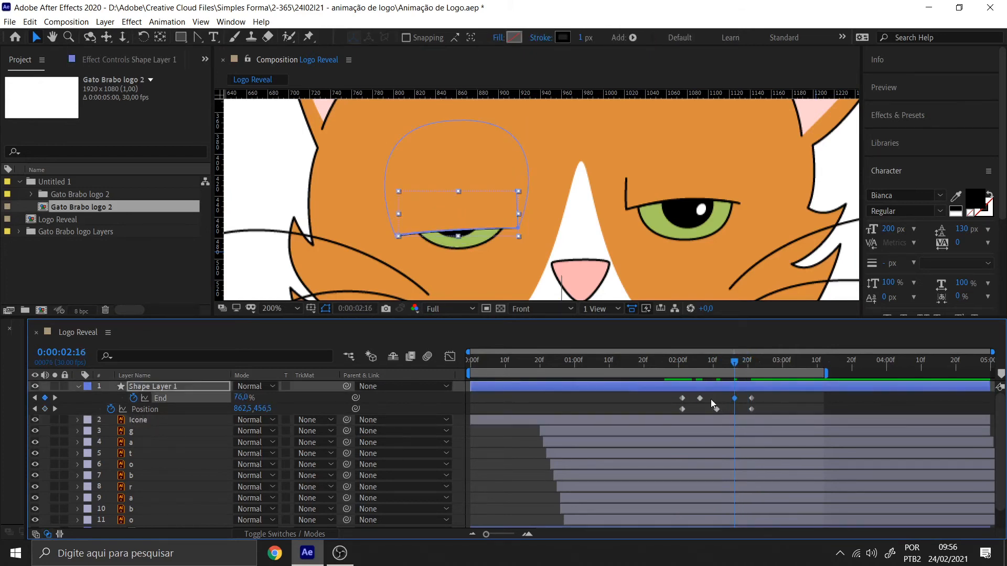
click(817, 269)
Save the project and shorten the work area to end just before 0:00:03:00
drag(734, 362, 661, 370)
key(ctrl+s)
drag(830, 374, 777, 373)
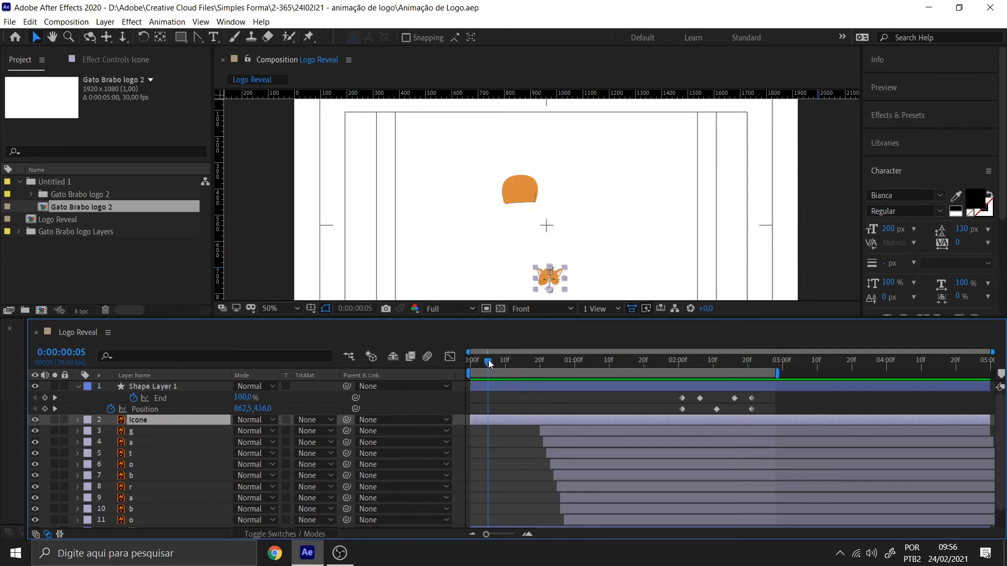
Reveal the Icone layer's keyframes and trim the start of Shape Layer 1 to 0:00:02:01
drag(479, 357, 512, 360)
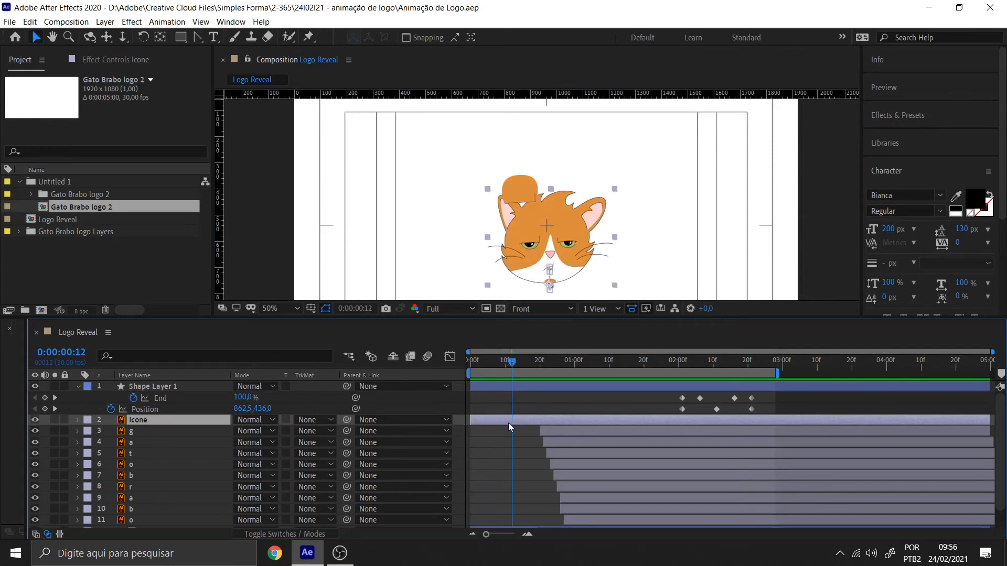
key(u)
click(640, 360)
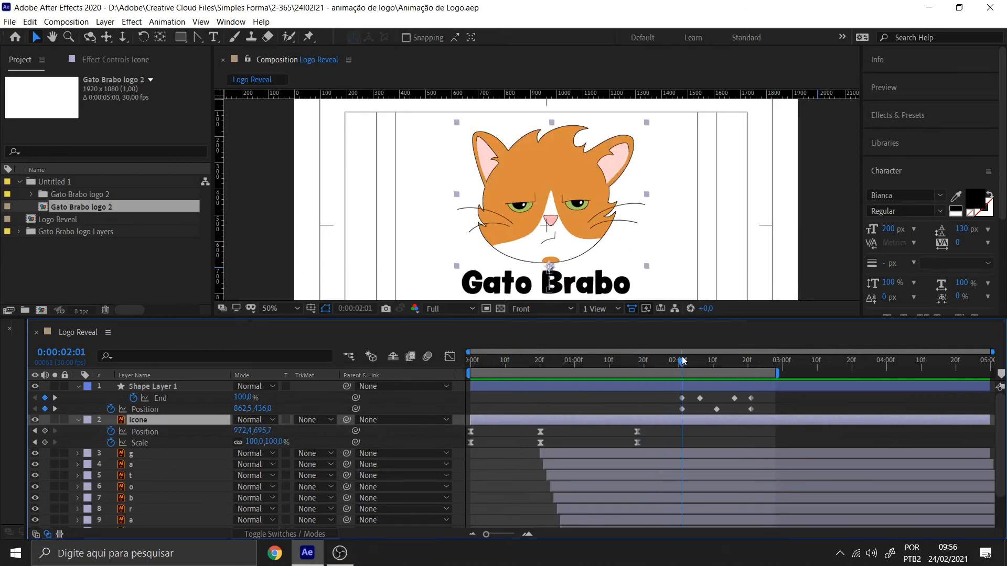
click(671, 387)
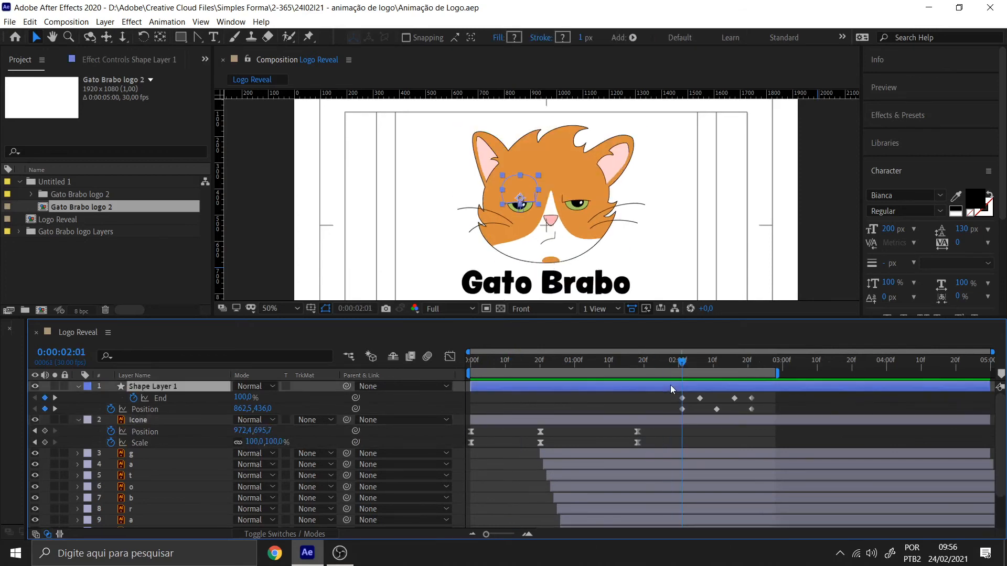
key(alt+bracketleft)
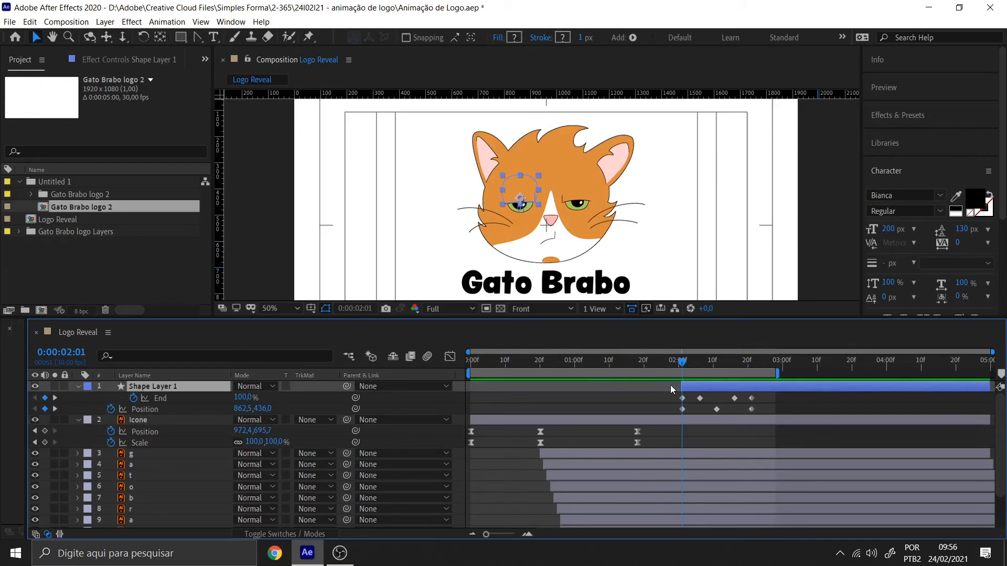
click(682, 260)
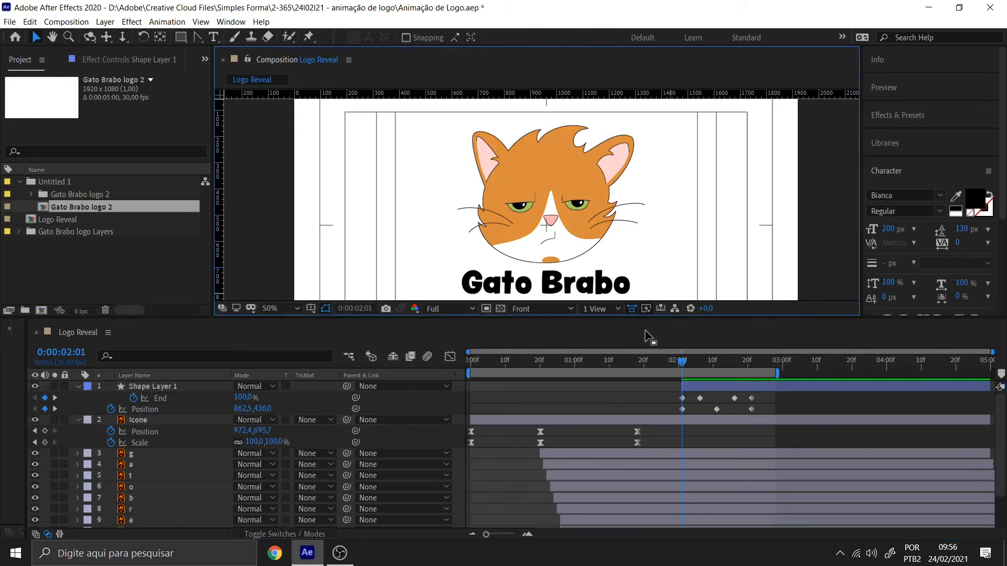
Trim the end of Shape Layer 1 to its last blink keyframes at 0:00:02:21
drag(684, 365, 751, 366)
click(762, 387)
key(alt+bracketright)
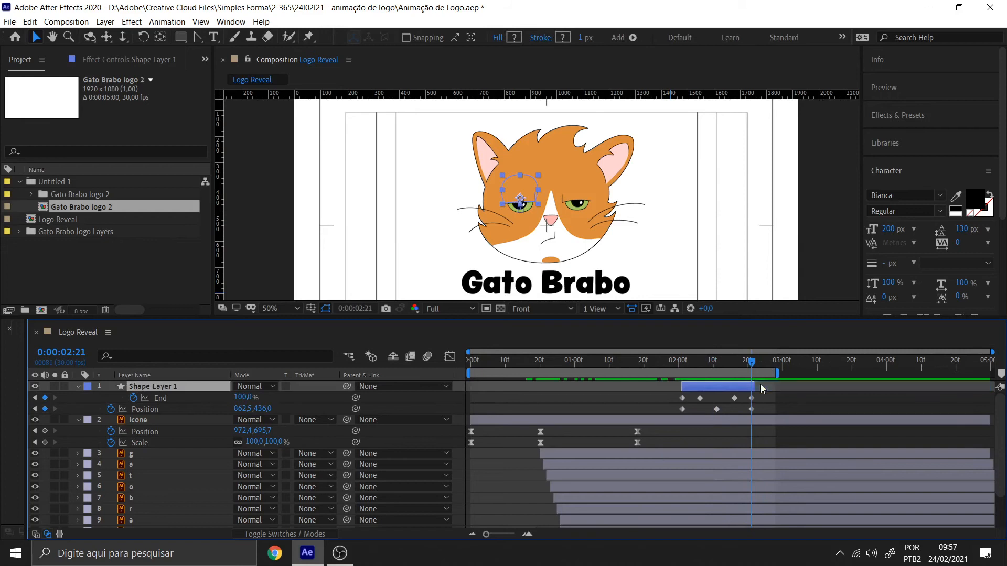
click(816, 255)
key(Page_Down)
drag(756, 361, 701, 370)
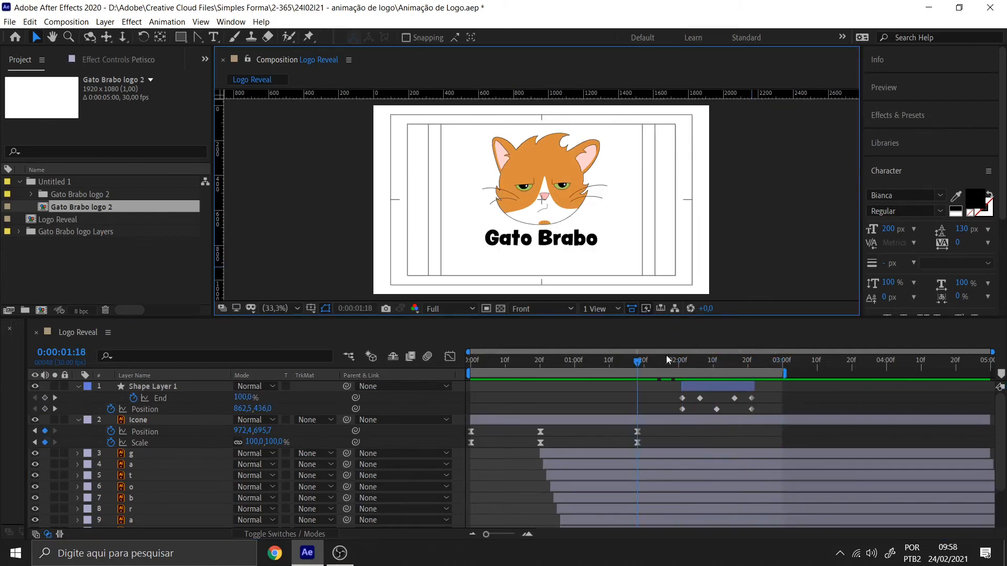
Move Shape Layer 1 to start at 0:00:01:15, level with Petisco's first Position keyframe, and check the blink timing
mouse_move(639, 363)
mouse_down()
mouse_move(715, 362)
mouse_move(622, 364)
mouse_up()
scroll(659, 432, down, 2)
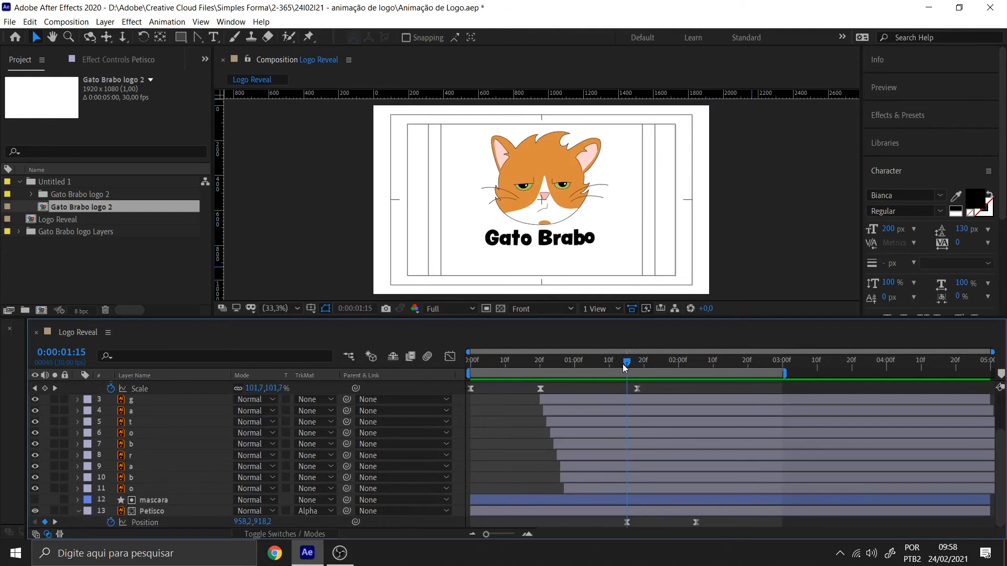
scroll(679, 443, up, 2)
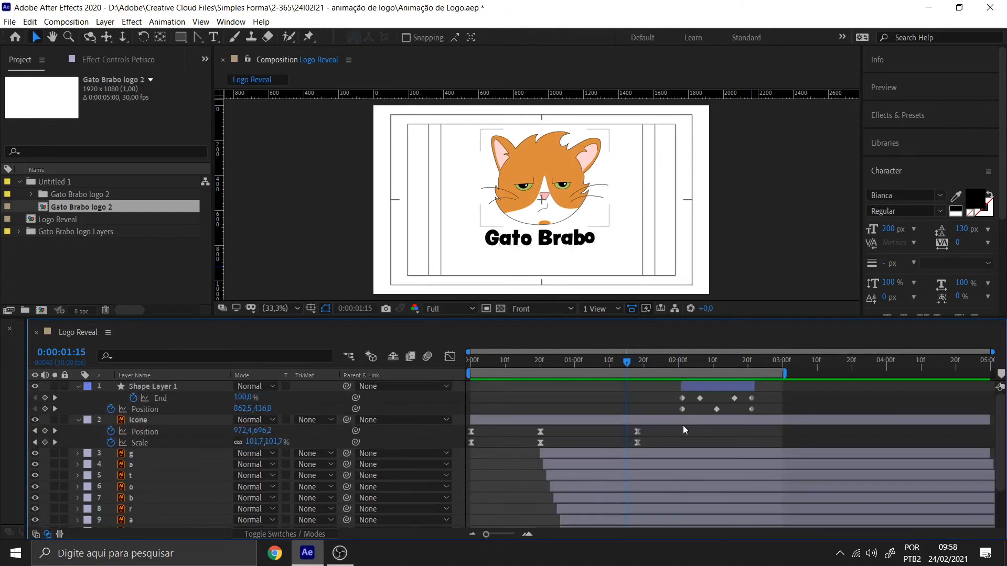
drag(702, 386, 647, 387)
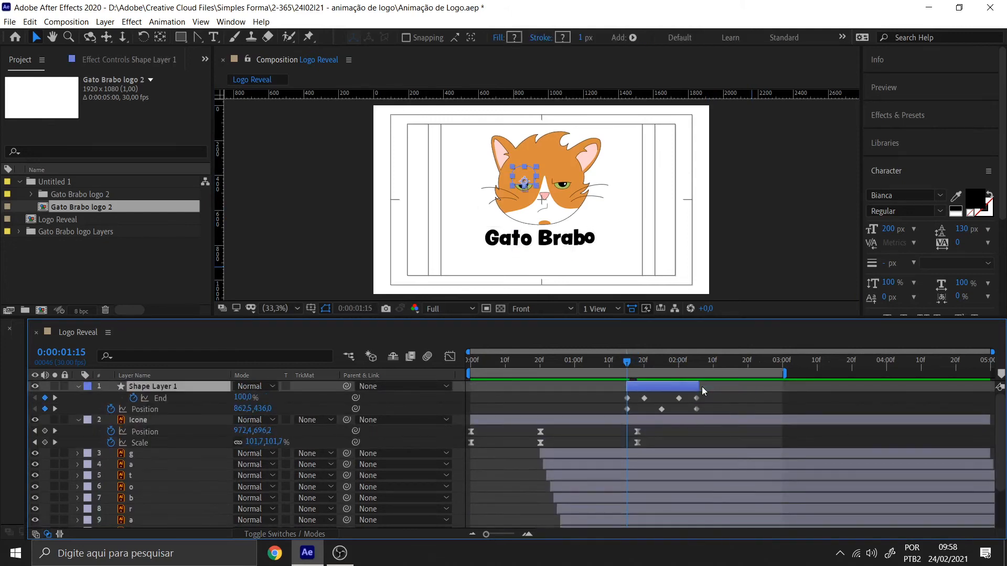
click(786, 233)
drag(627, 362, 624, 362)
click(645, 386)
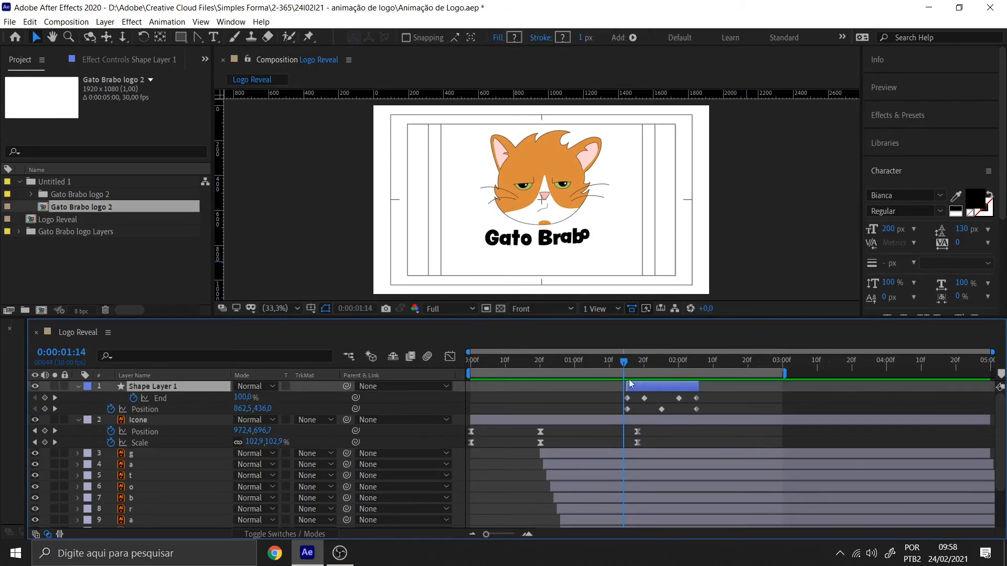
drag(625, 361, 650, 363)
click(746, 262)
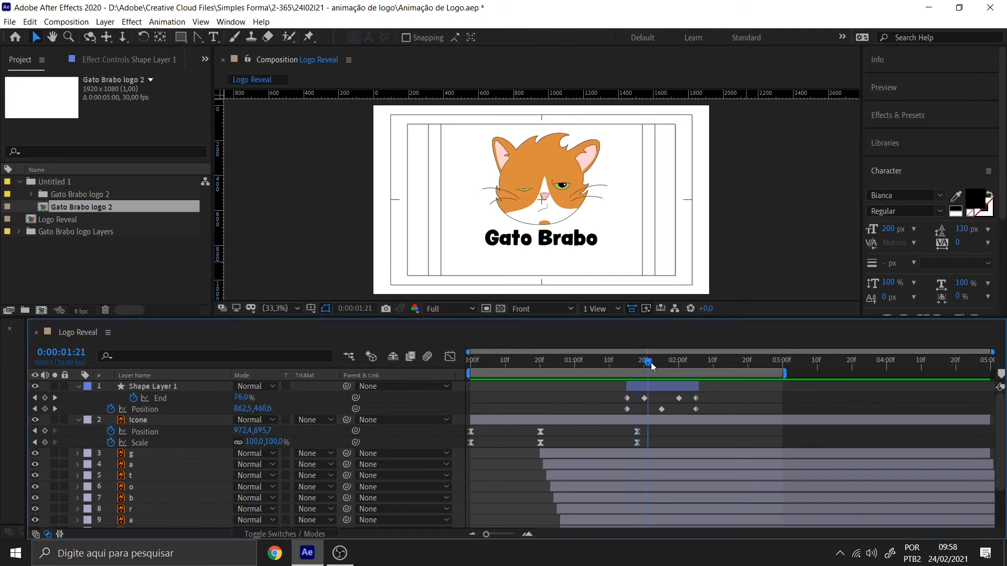
Parent Shape Layer 1 to the Icone layer and play back the blink up close
click(665, 386)
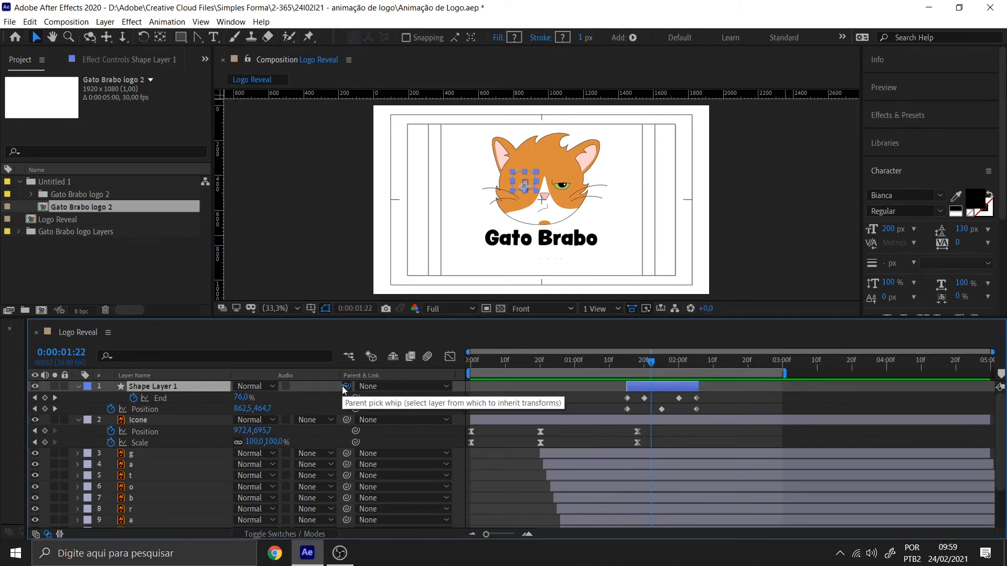
drag(291, 402, 348, 390)
drag(292, 408, 143, 423)
click(766, 234)
drag(651, 362, 620, 366)
key(/)
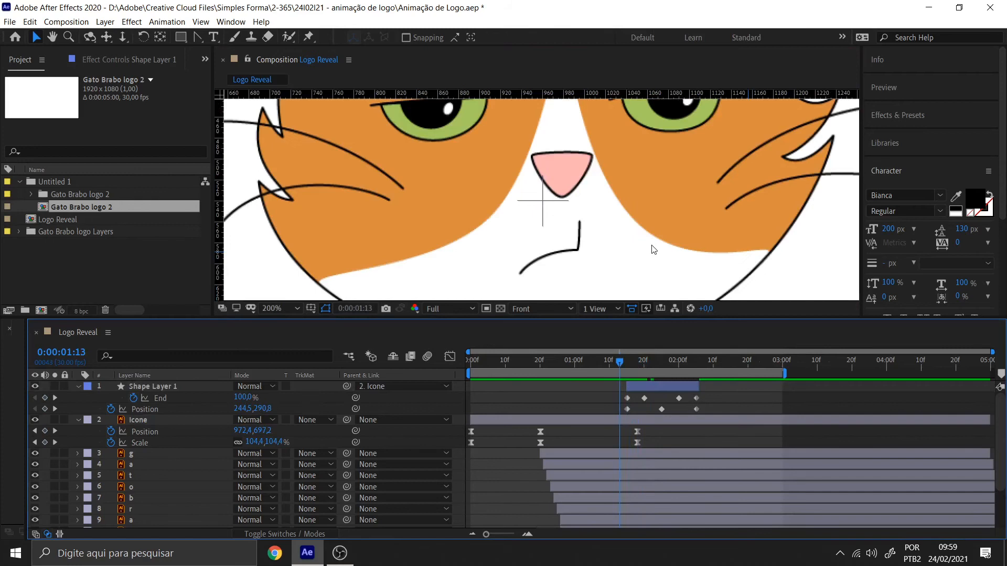
drag(623, 361, 696, 369)
key(space)
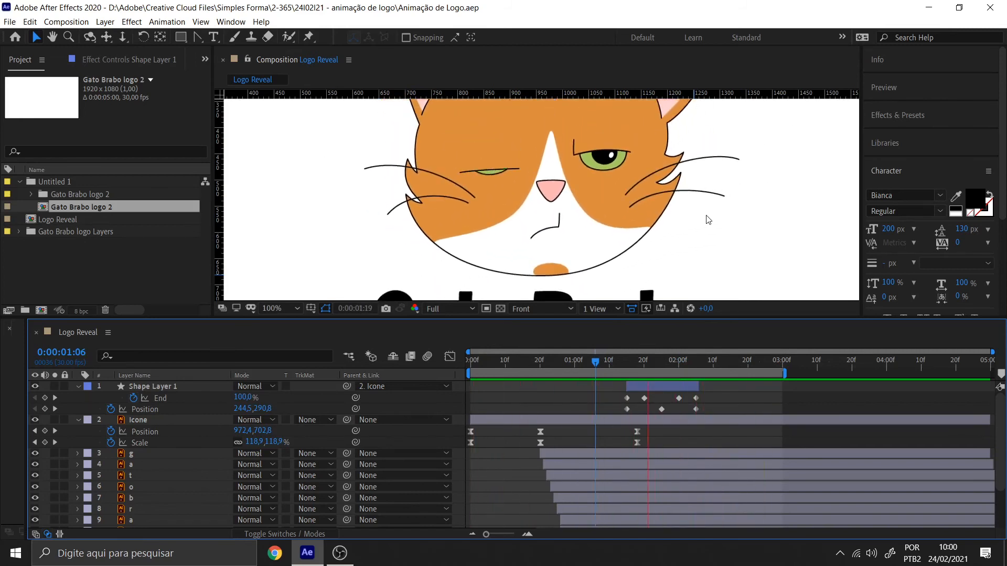
key(space)
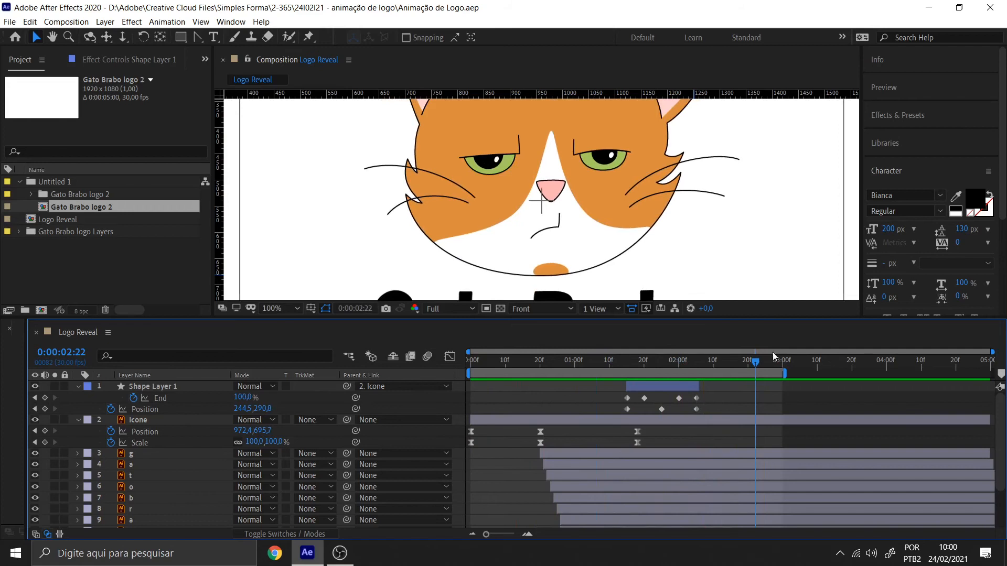
Rename Shape Layer 1 as palpebra d and collapse the properties of the Icone and eyelid layers
drag(709, 367, 720, 367)
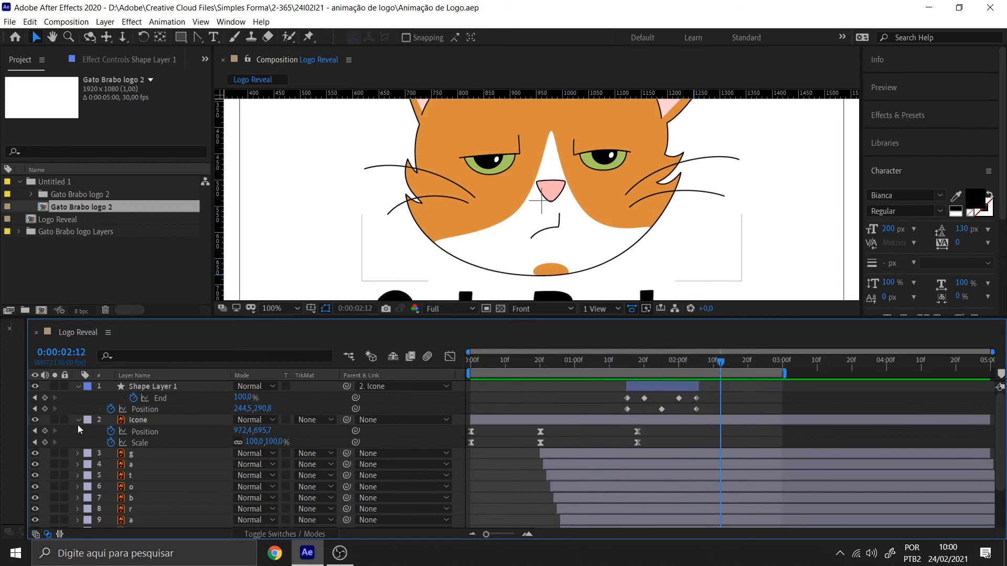
click(77, 420)
click(153, 386)
key(Return)
text(palpebra d)
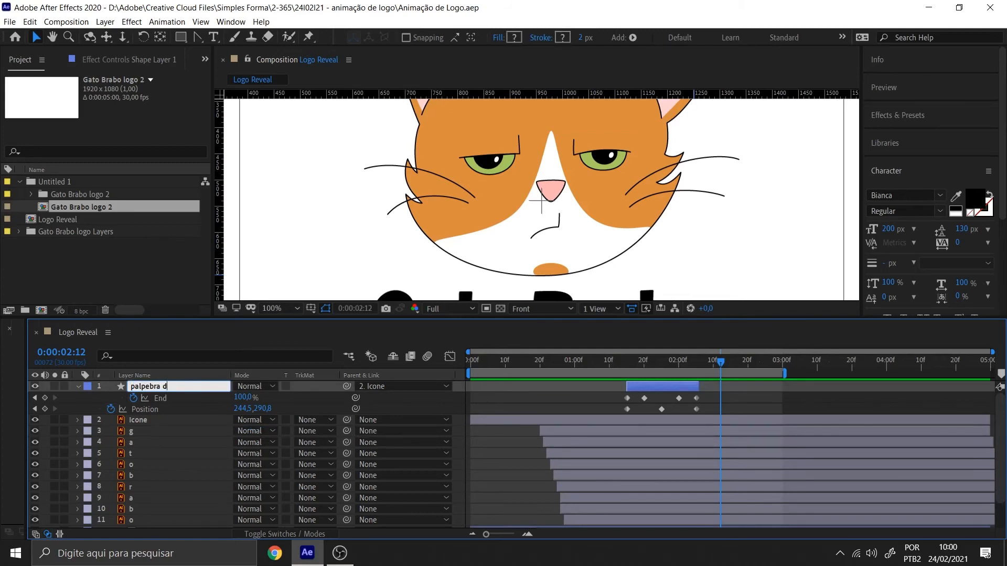
key(Return)
click(78, 386)
At 0:00:02:12, trace the brow and upper eyelid line of the other eye with a three-point Pen path
click(724, 236)
drag(557, 185, 539, 205)
click(198, 38)
click(249, 35)
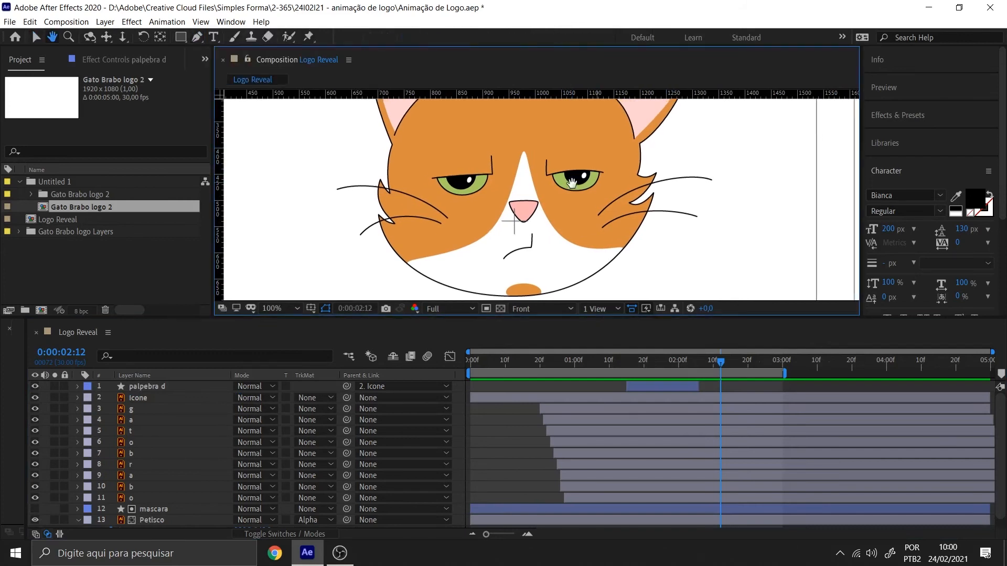
scroll(577, 193, up, 4)
drag(425, 183, 433, 176)
click(473, 123)
click(473, 186)
drag(697, 175, 725, 180)
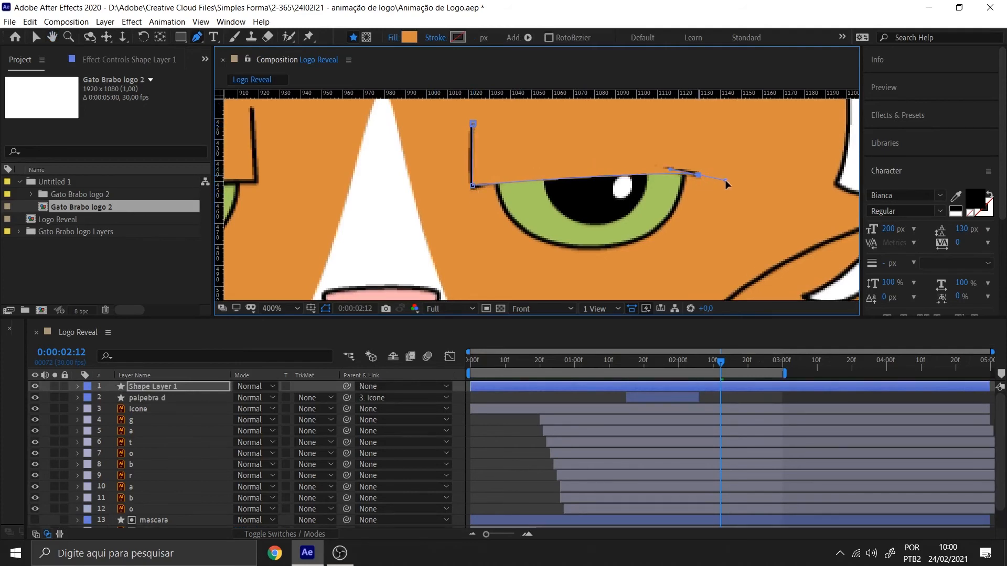
Give the new eyelid path a solid black 2 px stroke and no fill
click(433, 39)
click(118, 136)
click(455, 36)
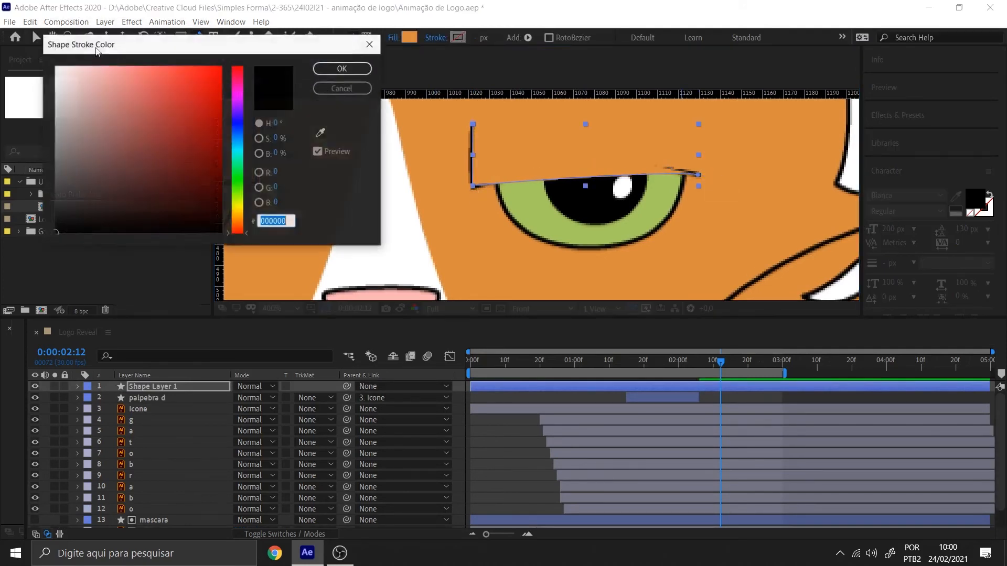
click(341, 69)
click(438, 38)
click(72, 61)
click(101, 134)
click(393, 38)
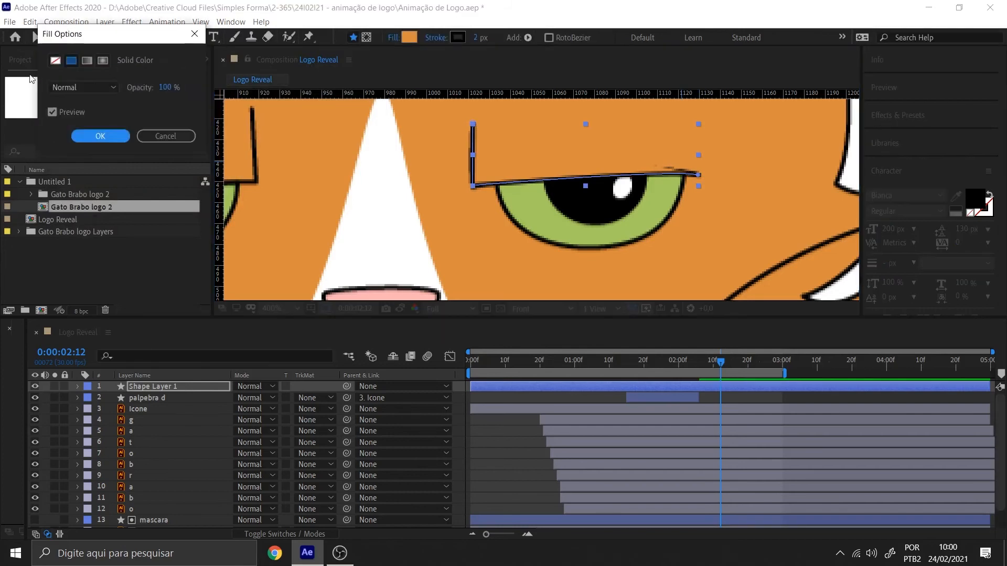
click(56, 61)
click(101, 134)
Curve the Shape 1 path in Shape Layer 1 to follow the drawn upper eyelid line
click(78, 387)
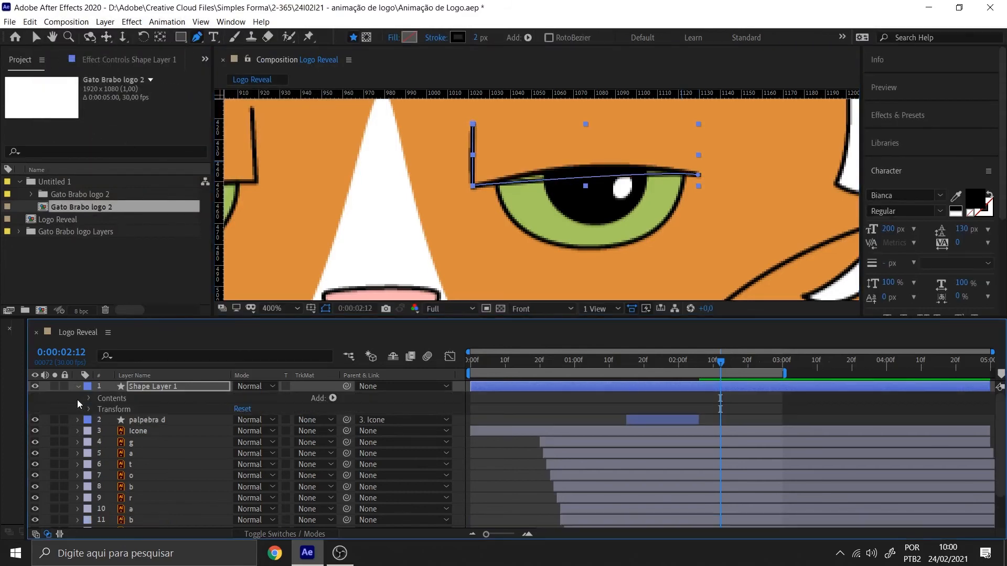
click(90, 398)
click(101, 409)
click(129, 420)
drag(698, 175, 581, 151)
scroll(465, 135, up, 1)
drag(464, 136, 456, 154)
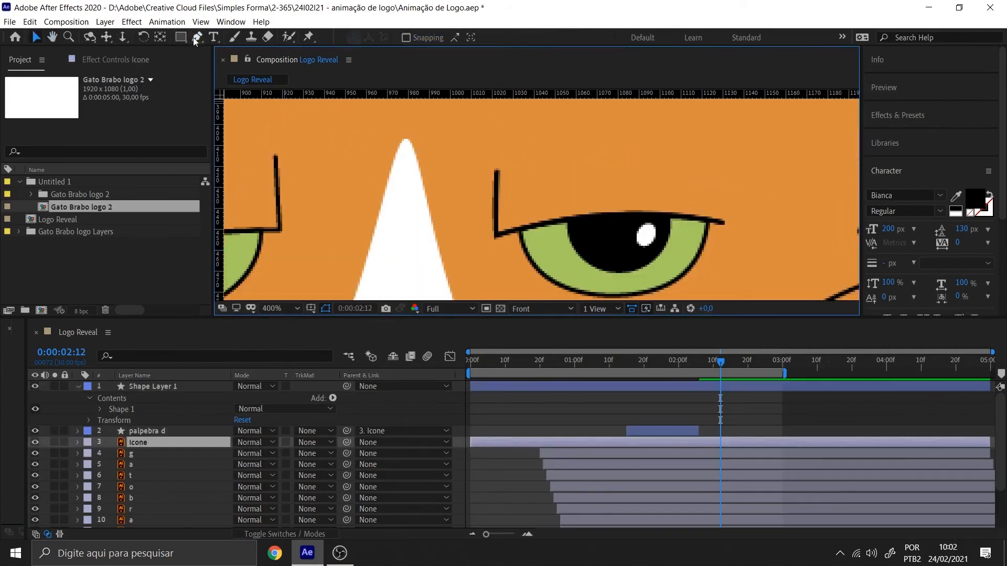
Draw a closed rounded eyelid shape above the eye in Shape Layer 1 with the Pen tool
click(197, 37)
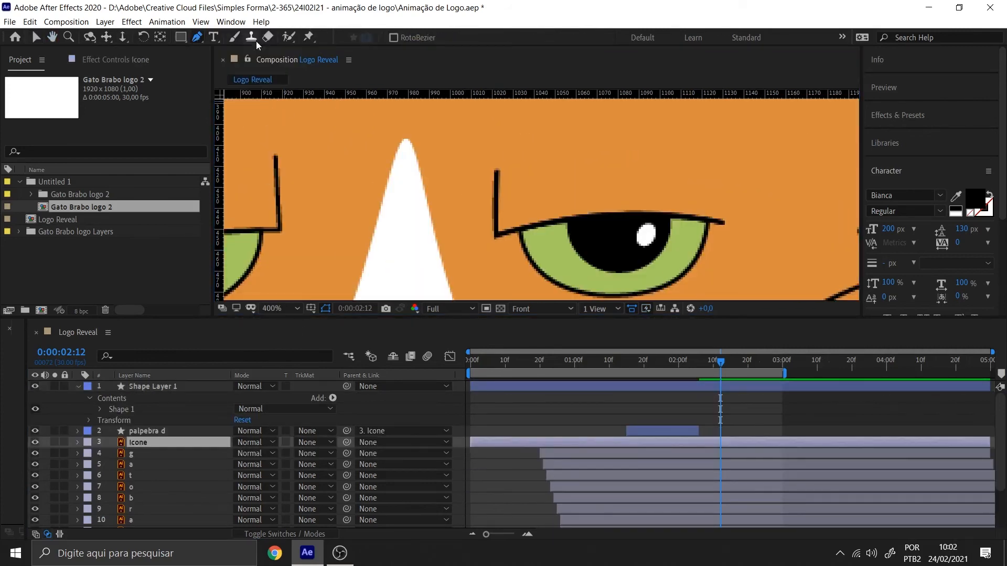
scroll(439, 154, down, 2)
click(152, 387)
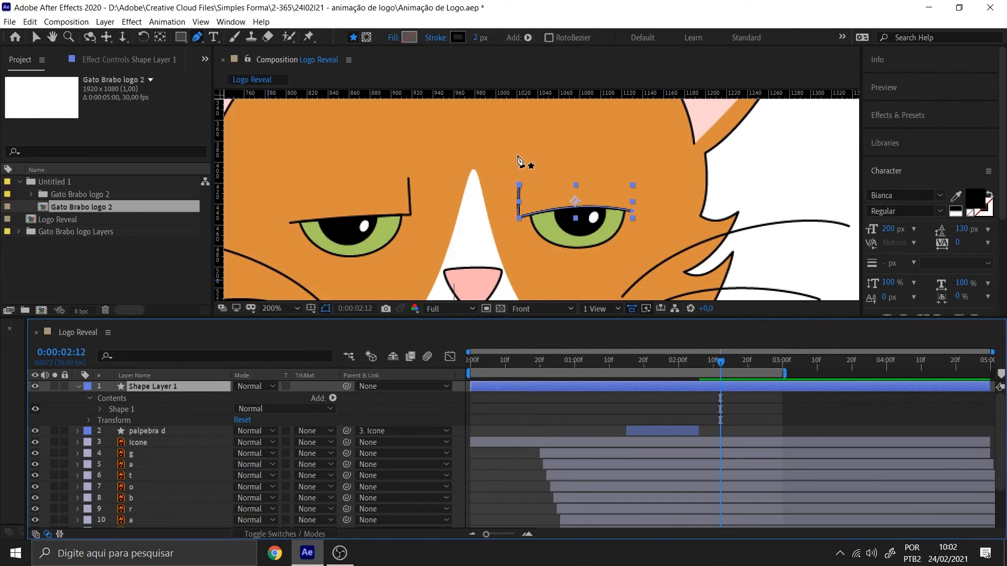
drag(566, 129, 600, 130)
drag(632, 214, 631, 234)
drag(518, 220, 509, 222)
drag(566, 129, 641, 124)
key(v)
scroll(588, 215, up, 1)
drag(588, 215, 551, 202)
Try to convert the lower points of the closed eyelid shape with the Convert Vertex tool, and undo the changes
drag(197, 37, 241, 84)
click(458, 231)
click(458, 231)
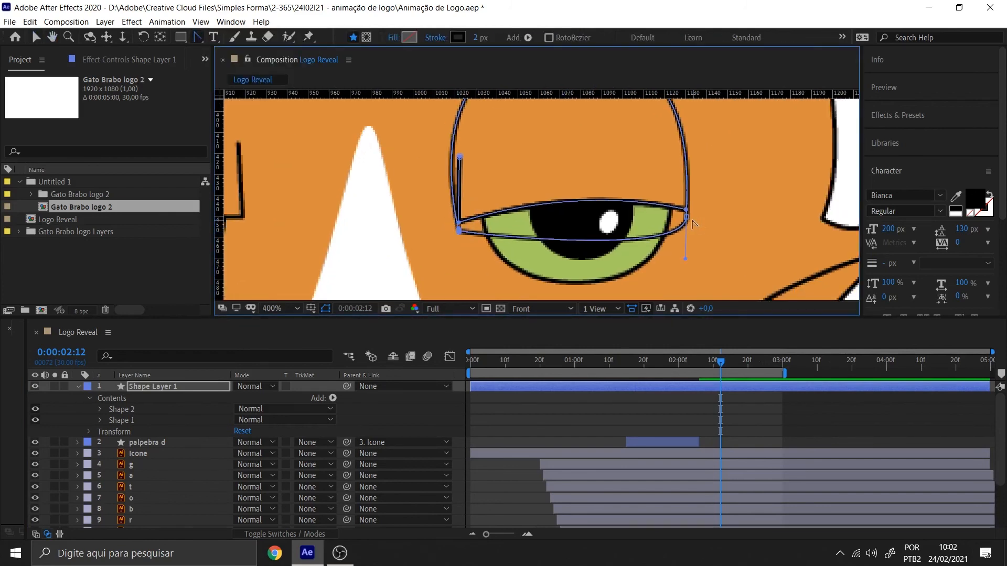
click(687, 216)
key(ctrl+z)
key(ctrl+z)
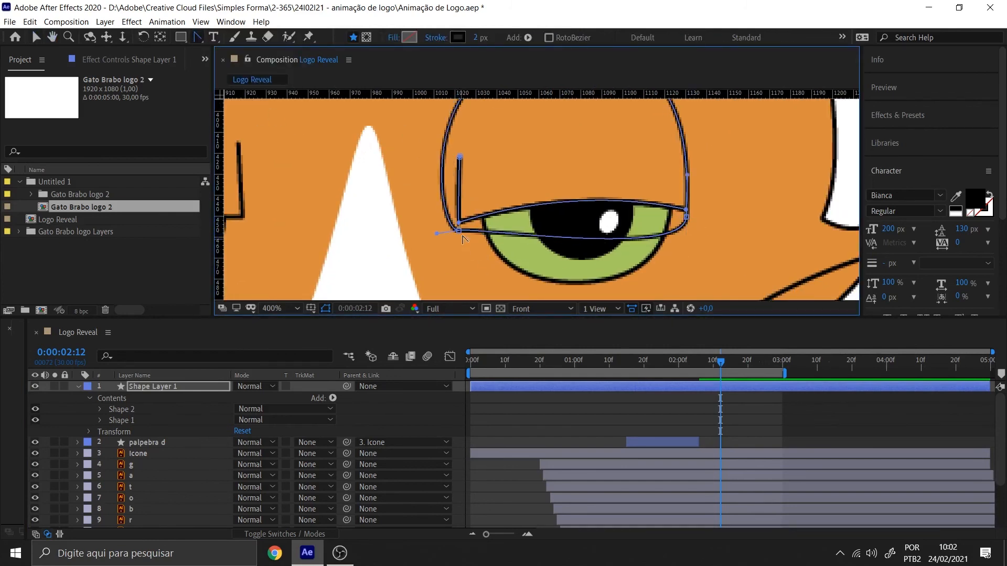
Adjust the lower points and handles of the closed eyelid shape so its bottom edge follows the eyelid line
click(38, 37)
click(459, 231)
drag(480, 228, 496, 214)
click(197, 37)
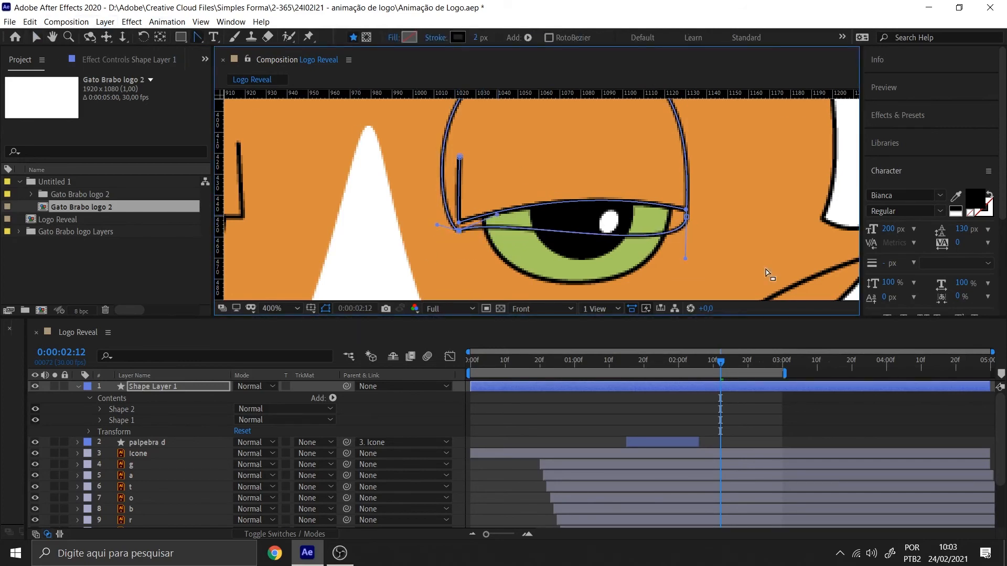
drag(685, 259, 638, 194)
click(36, 36)
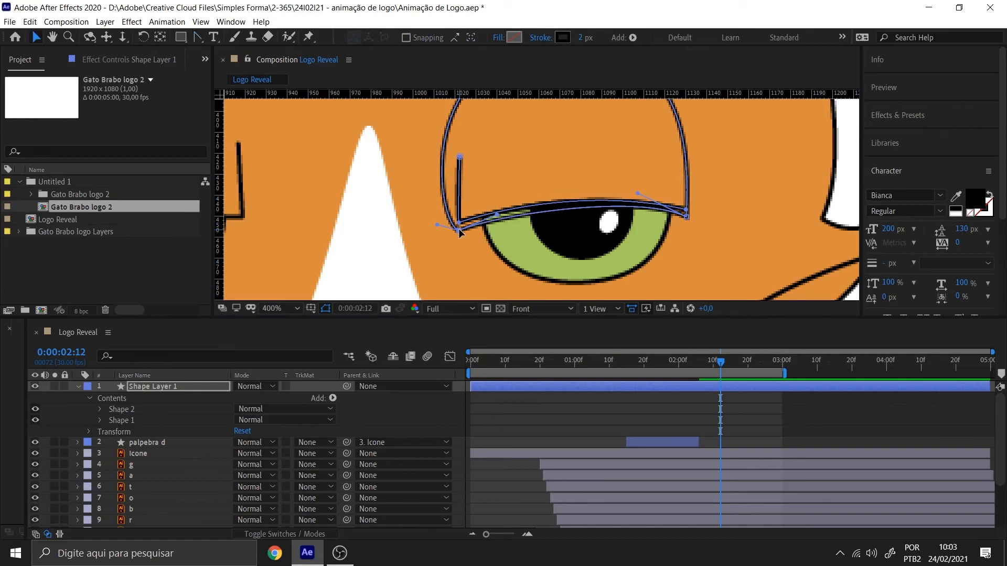
drag(460, 231, 459, 222)
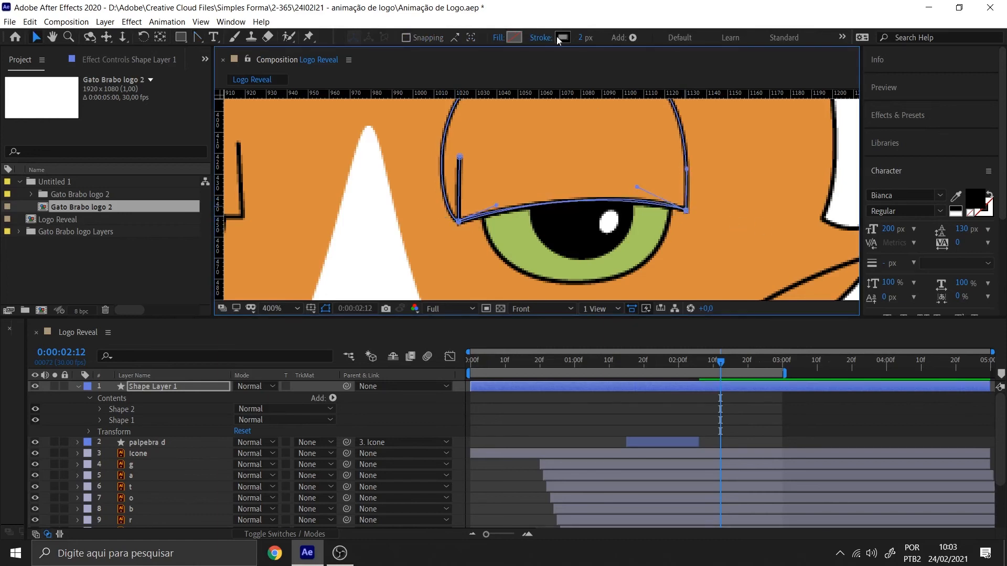
Remove the stroke from the closed eyelid shape and give it a solid orange fill
click(551, 37)
click(111, 136)
click(498, 38)
click(71, 60)
click(110, 137)
scroll(726, 184, down, 1)
click(34, 36)
click(704, 223)
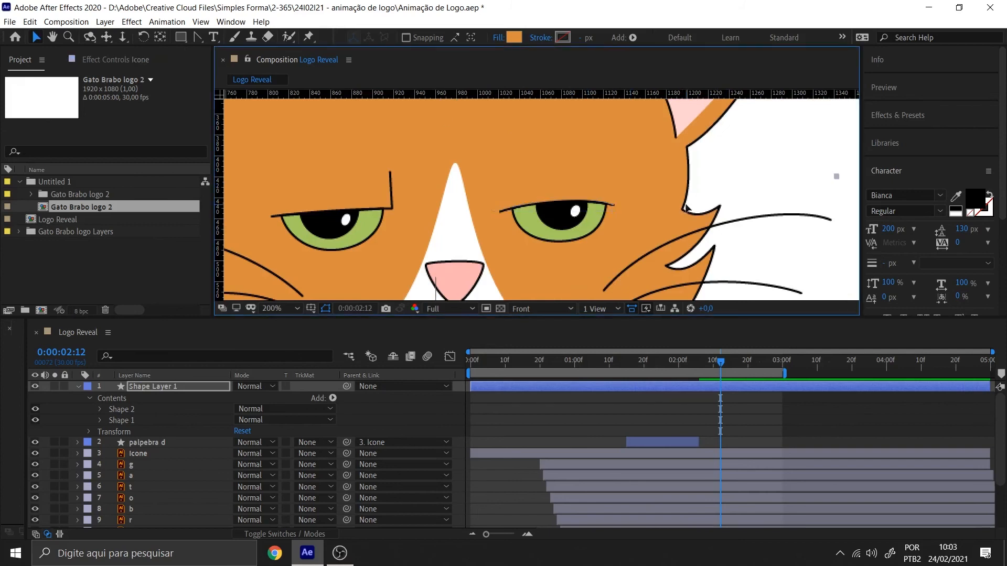
Rename the new shape layer as palpebra e
click(141, 386)
key(Return)
text(palb)
text(ebra e)
key(Return)
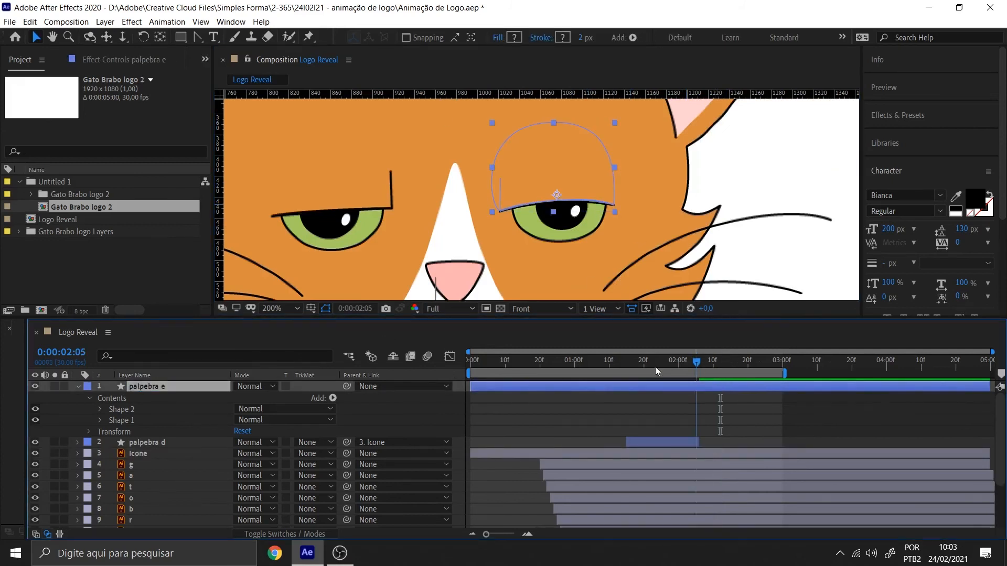
Trim the palpebra e layer so it runs from 0:00:01:15 to 0:00:02:05
click(627, 363)
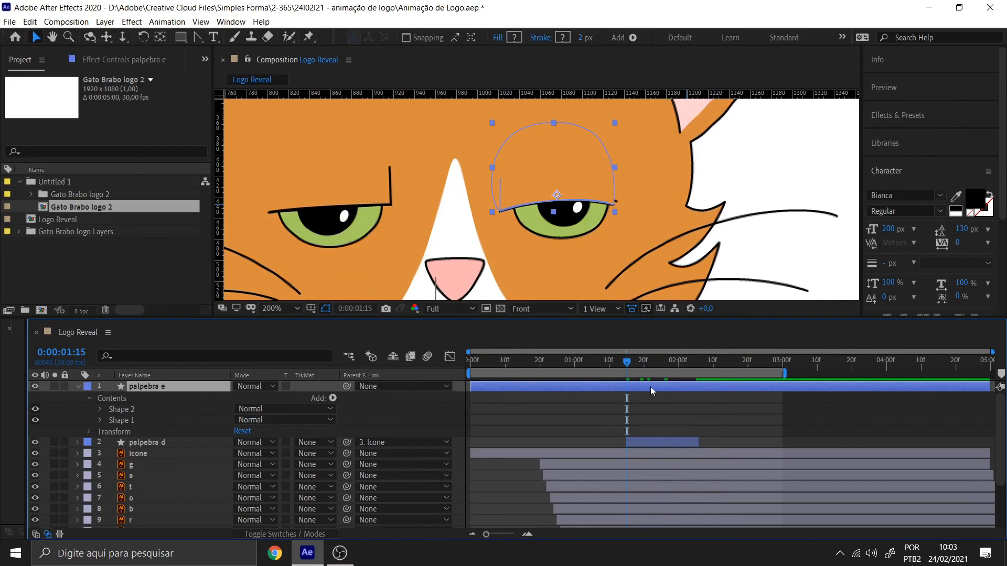
key(alt+bracketleft)
drag(628, 362, 698, 369)
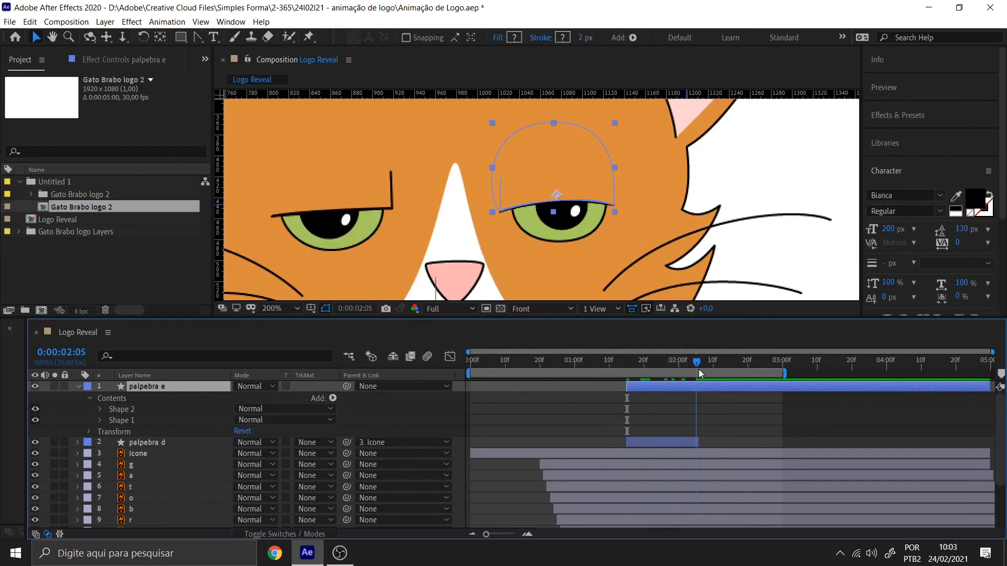
key(alt+bracketright)
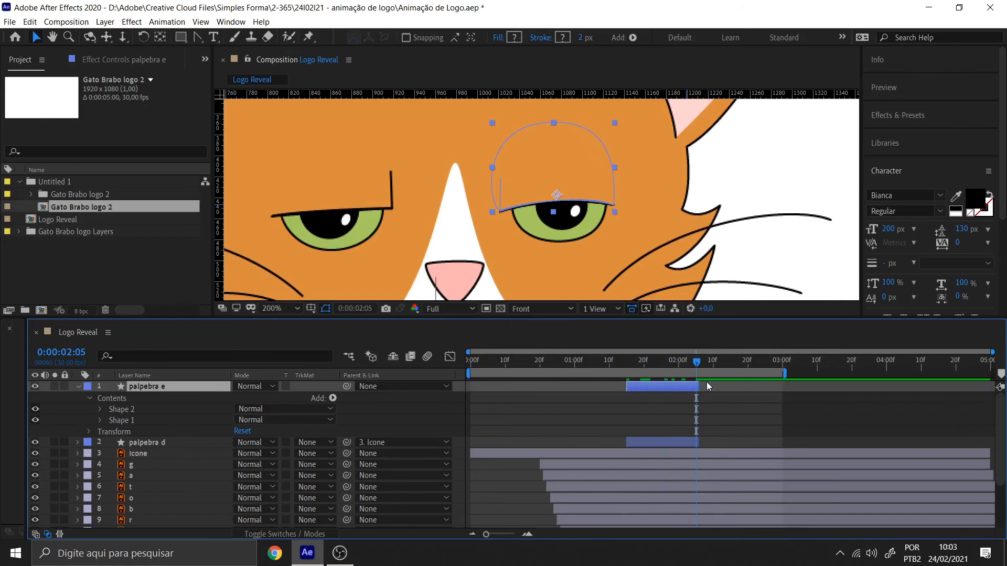
Reveal both eyelids' keyframes and, at 0:00:01:25, lower palpebra e over the eye to position 1075,8, 483,2
key(u)
click(674, 410)
key(u)
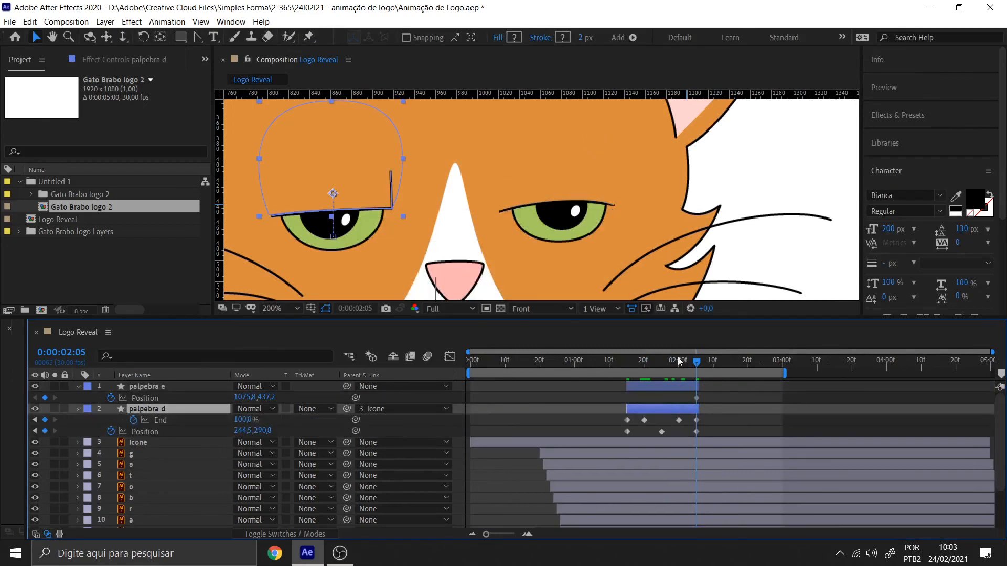
drag(696, 362, 661, 362)
drag(266, 397, 293, 399)
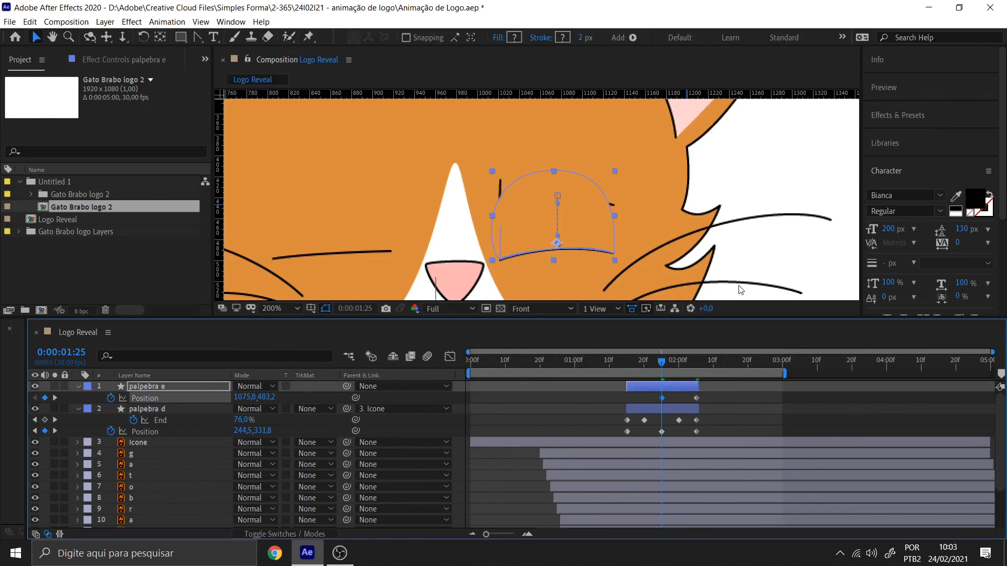
Copy palpebra e's open position keyframe from 0:00:02:05 to 0:00:01:15, and adjust the closed position at 0:00:01:25 to 1075,8, 477,2
drag(653, 368, 629, 367)
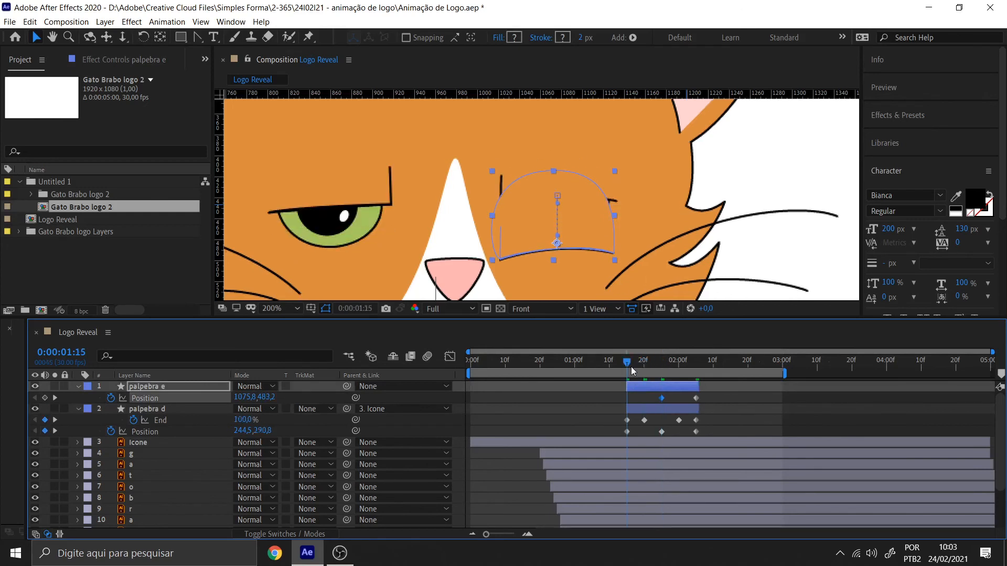
click(696, 398)
key(ctrl+c)
key(ctrl+v)
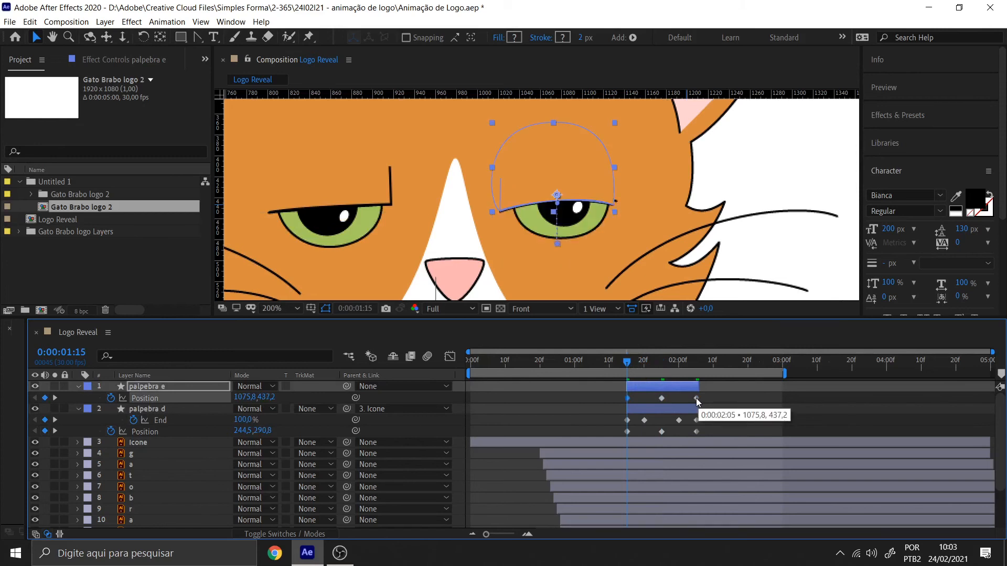
drag(626, 364, 663, 366)
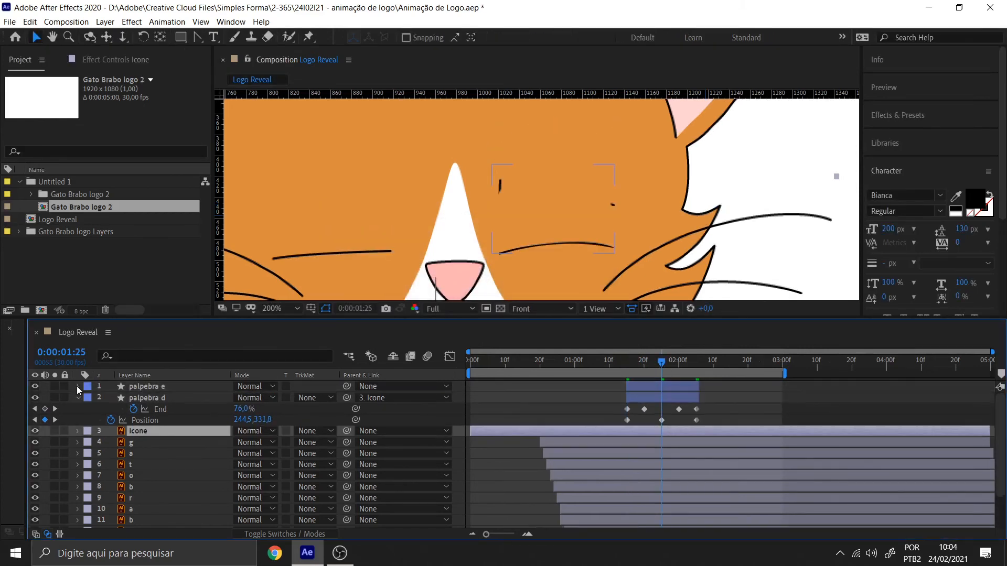
Reshape the path of palpebra e's orange Shape 2, raising its top point and widening its curves to cover the leftover eye lines
click(77, 386)
click(88, 399)
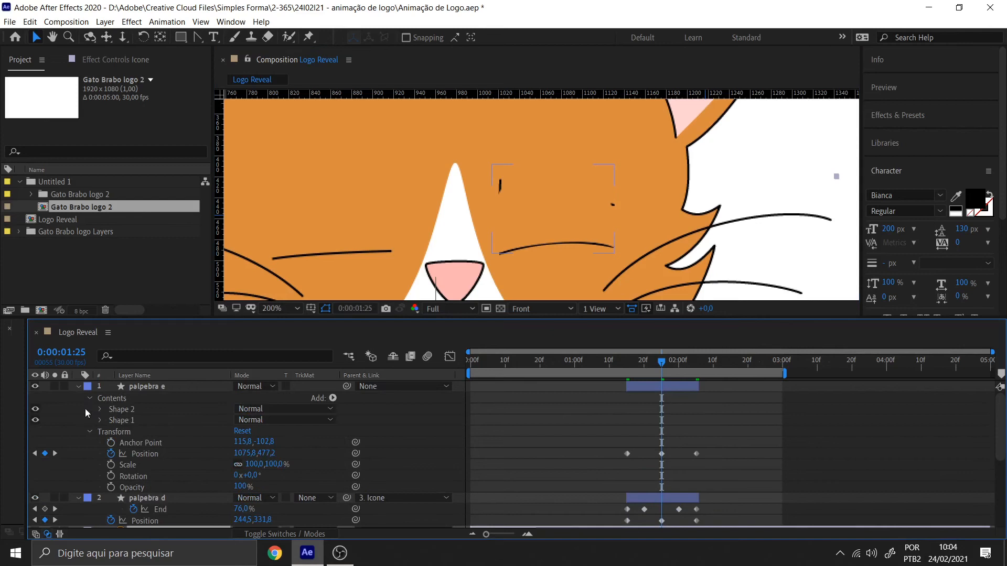
click(100, 410)
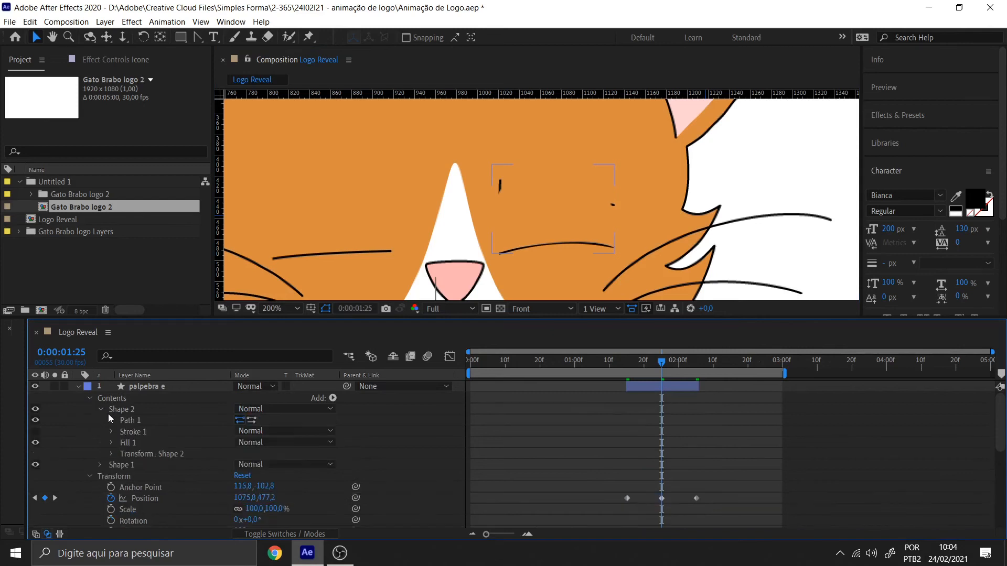
click(133, 420)
drag(548, 167, 552, 141)
drag(478, 142, 461, 141)
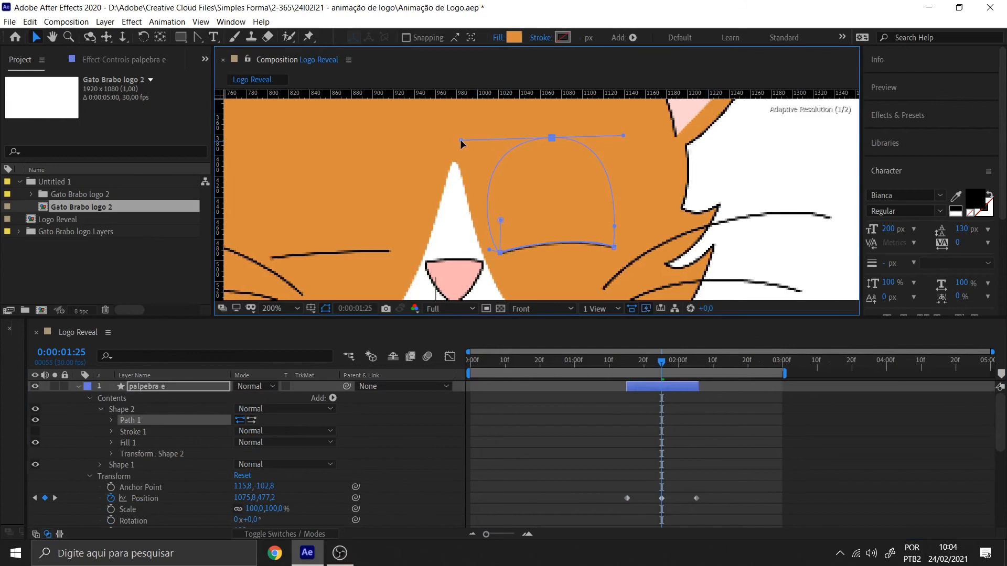
mouse_move(623, 137)
mouse_down()
mouse_move(650, 142)
mouse_move(636, 143)
mouse_move(642, 134)
mouse_up()
click(487, 219)
click(487, 219)
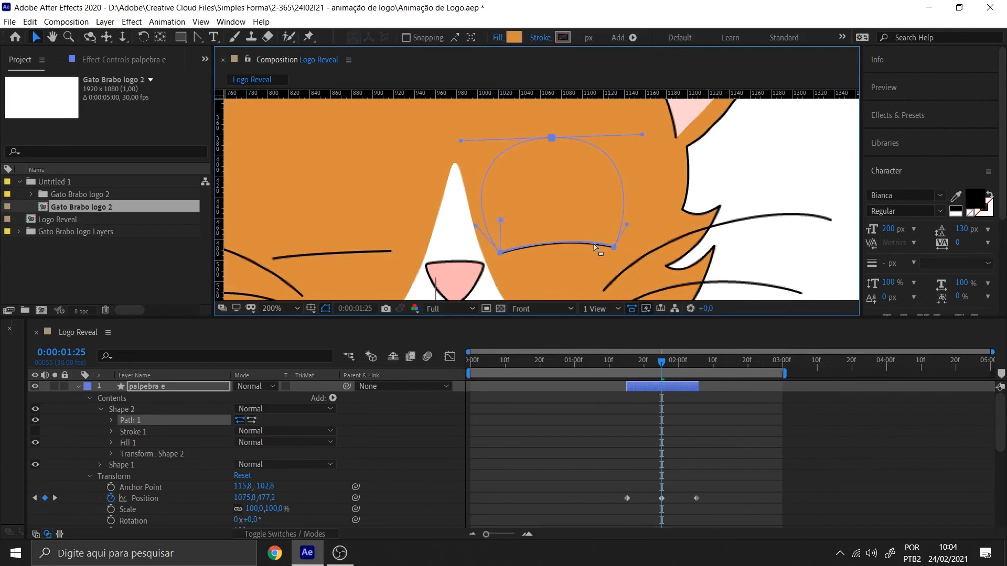
Add Trim Paths to Shape 1, the eyelid line of the palpebra e layer
click(185, 388)
click(78, 387)
click(77, 387)
click(78, 387)
click(679, 386)
key(ctrl+grave)
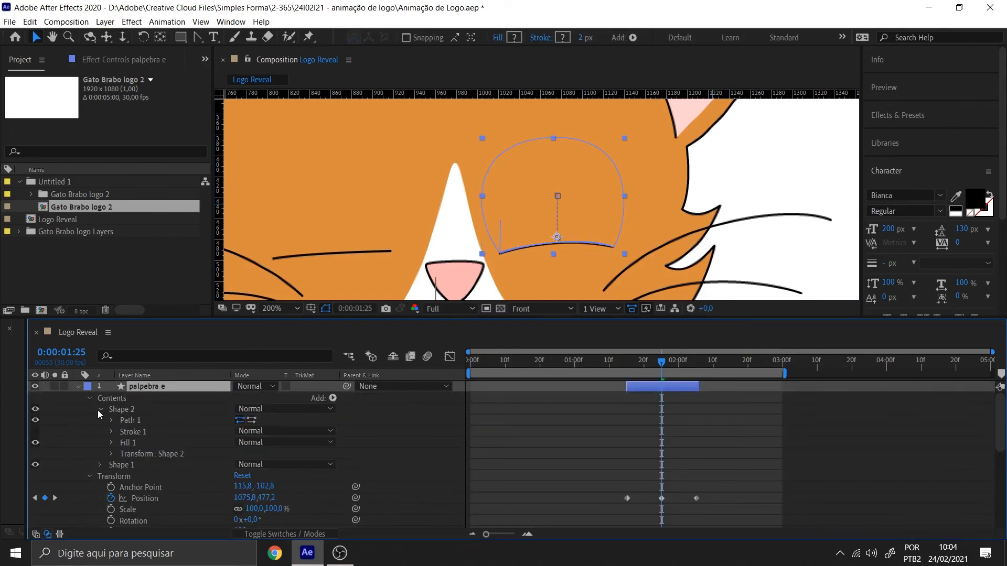
click(99, 410)
click(125, 421)
click(333, 398)
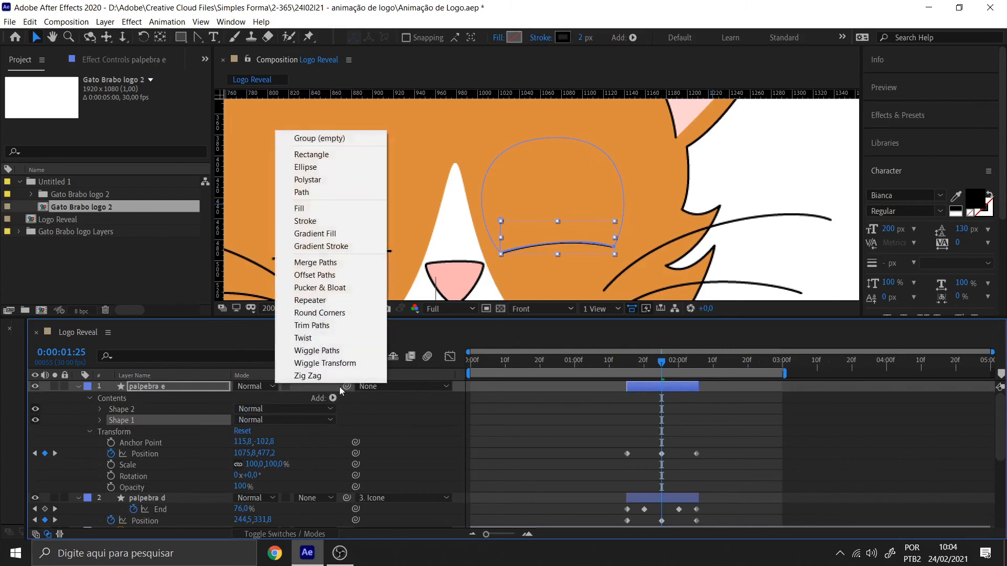
click(313, 325)
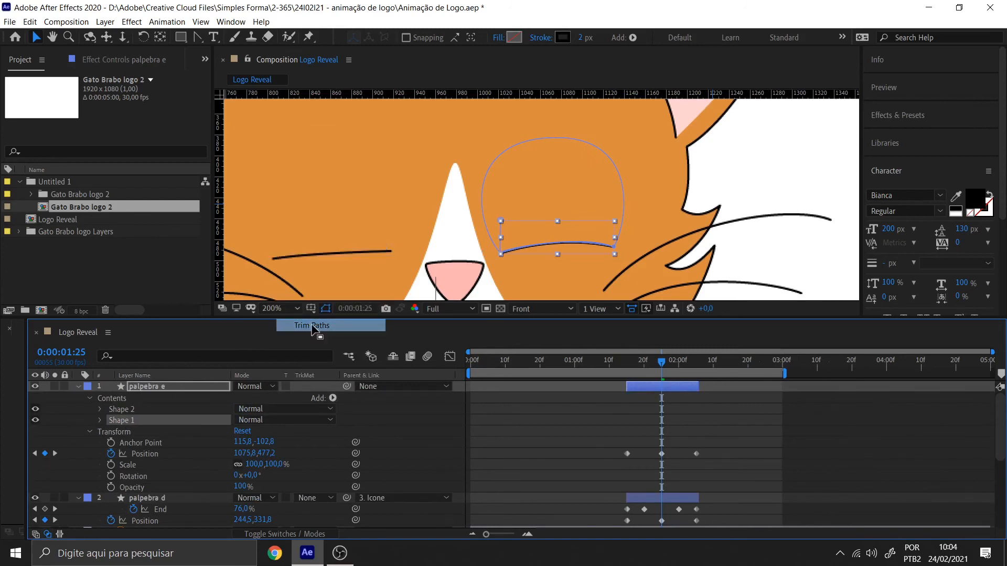
Reorder the contents of palpebra e so Shape 1 sits above Shape 2, and expand Shape 1
click(102, 419)
drag(114, 409, 118, 424)
click(118, 412)
click(99, 409)
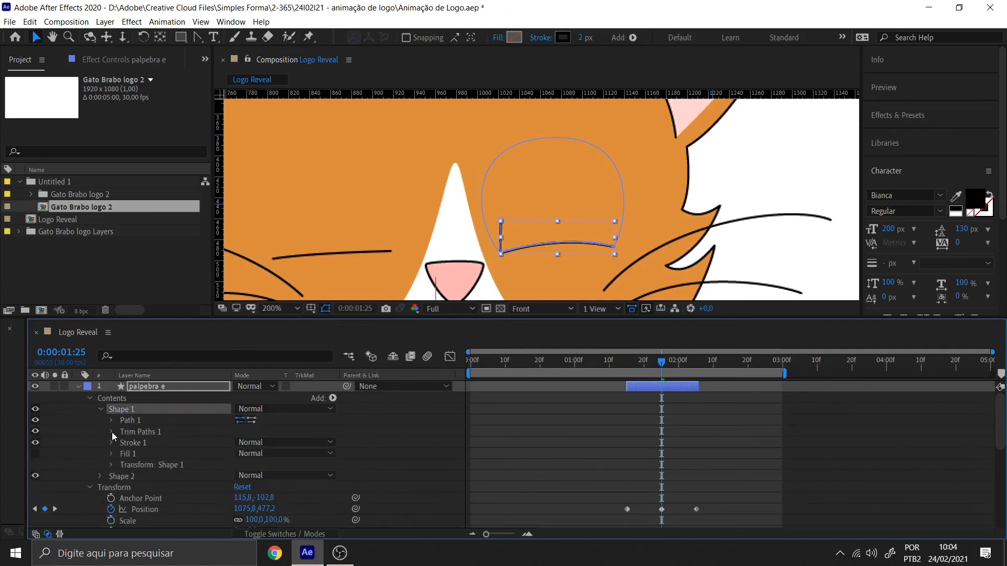
Keyframe the Trim Paths Start of palpebra e's Shape 1 at 0,0% at 0:00:01:15, keeping End at 100,0%
click(111, 432)
click(246, 454)
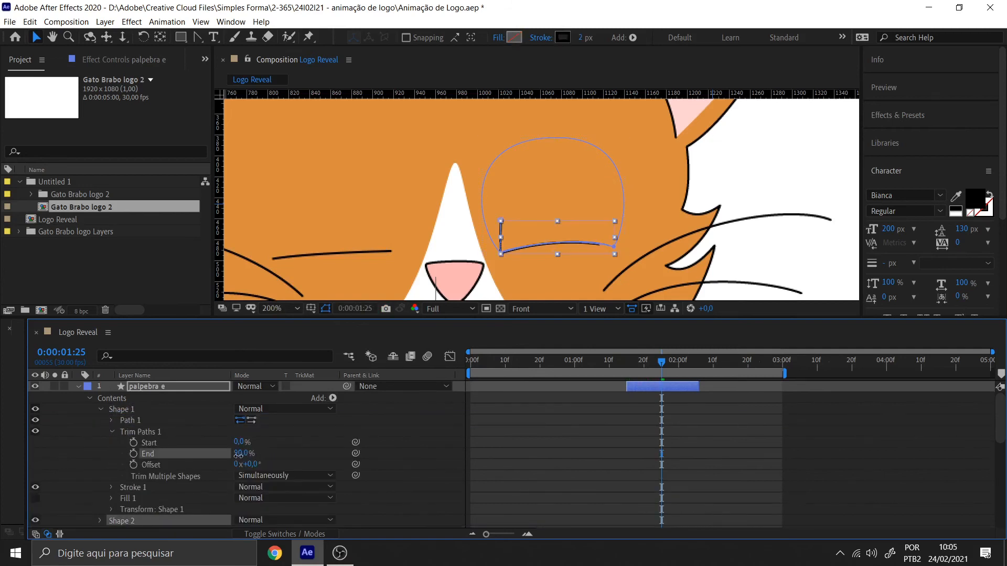
drag(239, 456, 221, 445)
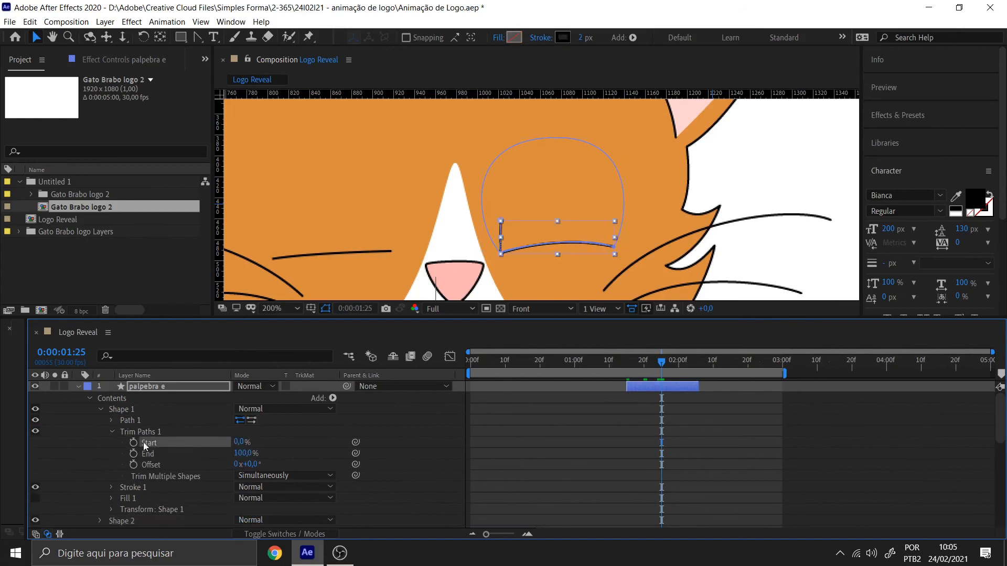
scroll(275, 437, down, 3)
scroll(275, 438, up, 3)
click(187, 393)
key(u)
drag(662, 398, 627, 398)
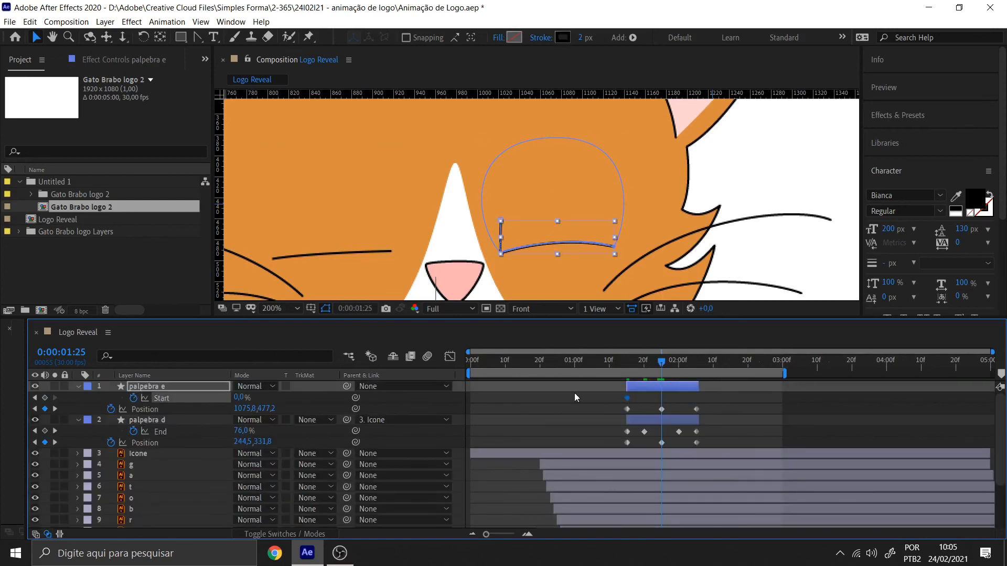
Set palpebra e's Trim Paths Start to 22,0% at 0:00:01:20 so the vertical part of the line is hidden
mouse_move(659, 358)
mouse_down()
mouse_move(627, 362)
mouse_move(644, 365)
mouse_up()
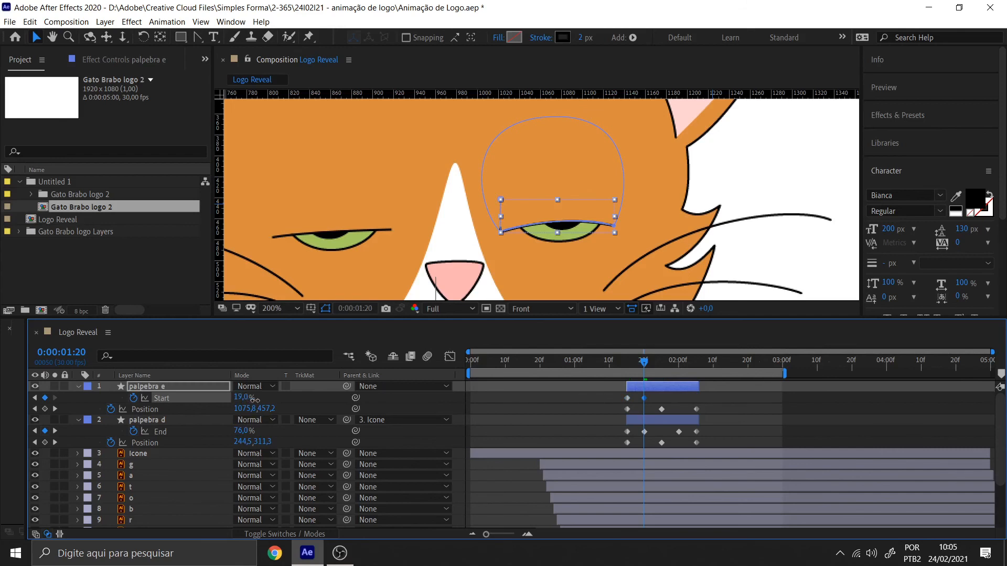
scroll(483, 266, up, 1)
scroll(402, 271, up, 1)
drag(249, 398, 246, 397)
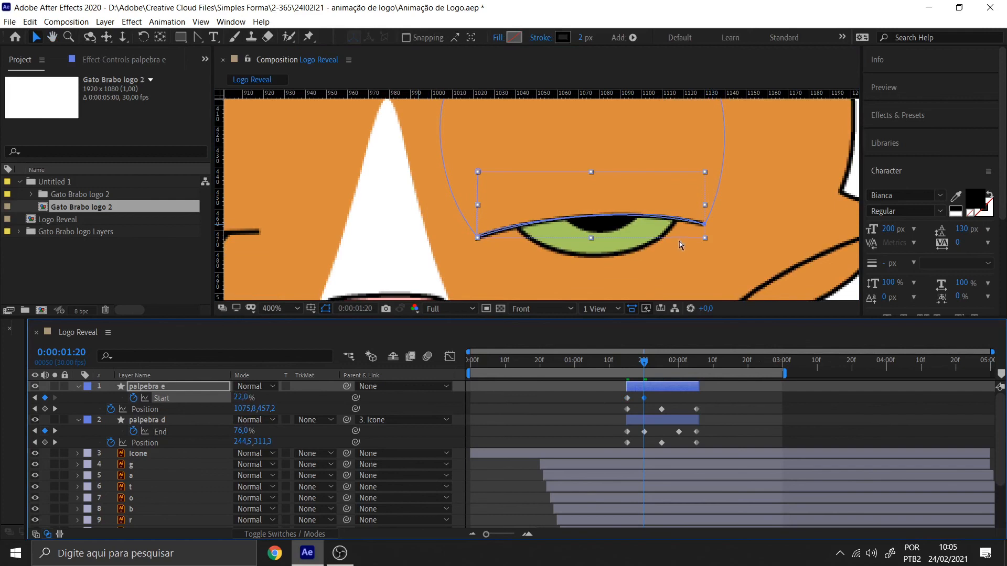
Add palpebra e Start keyframes at 0:00:02:00 and 0:00:02:05, ending at 0,0%, and save the project
click(661, 362)
drag(661, 366, 698, 365)
key(ctrl+v)
click(783, 252)
scroll(782, 252, down, 2)
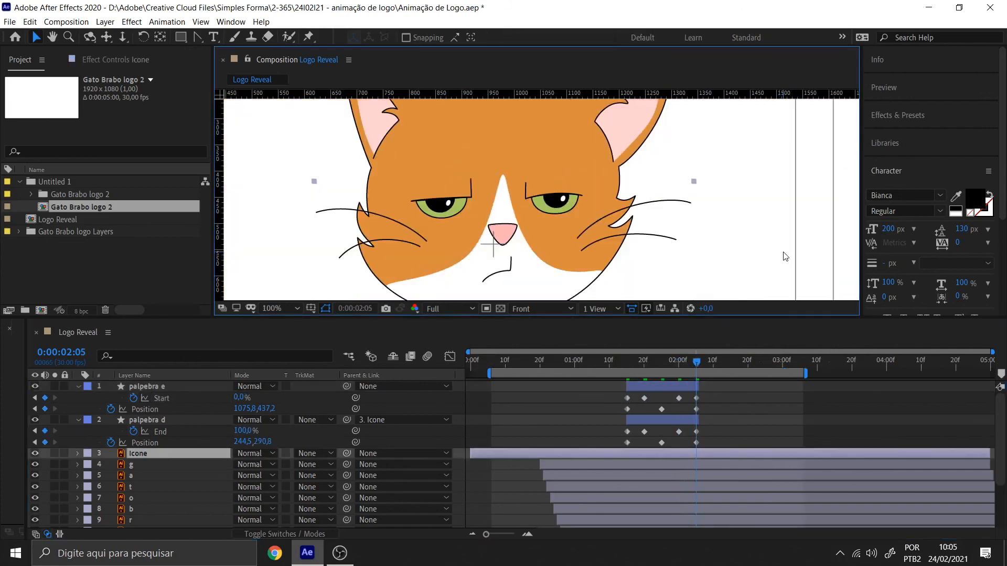
click(783, 252)
key(ctrl+s)
Apply Easy Ease to the position keyframes of both palpebra e and palpebra d
click(710, 440)
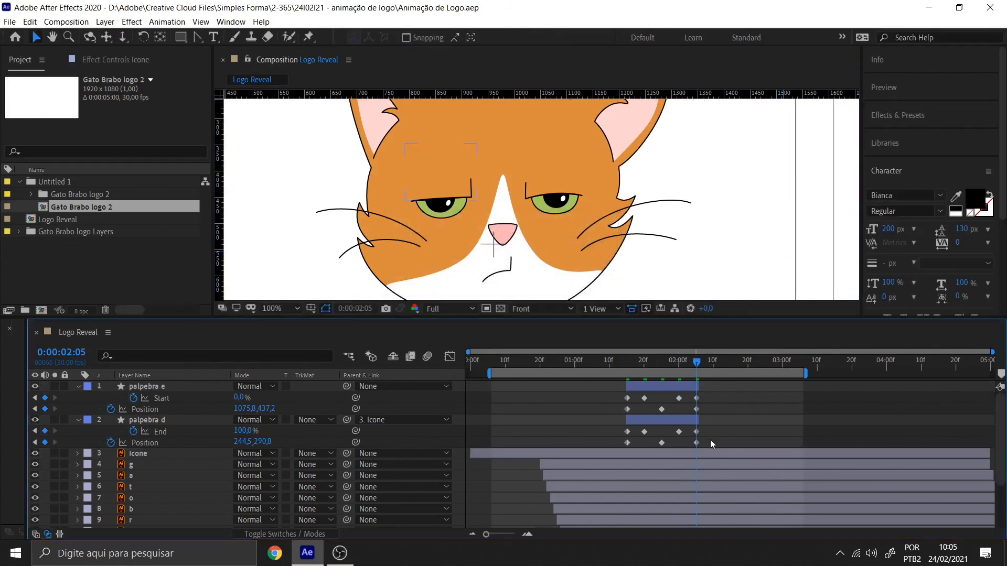
drag(712, 437, 609, 443)
drag(701, 407, 618, 414)
key(F9)
click(730, 277)
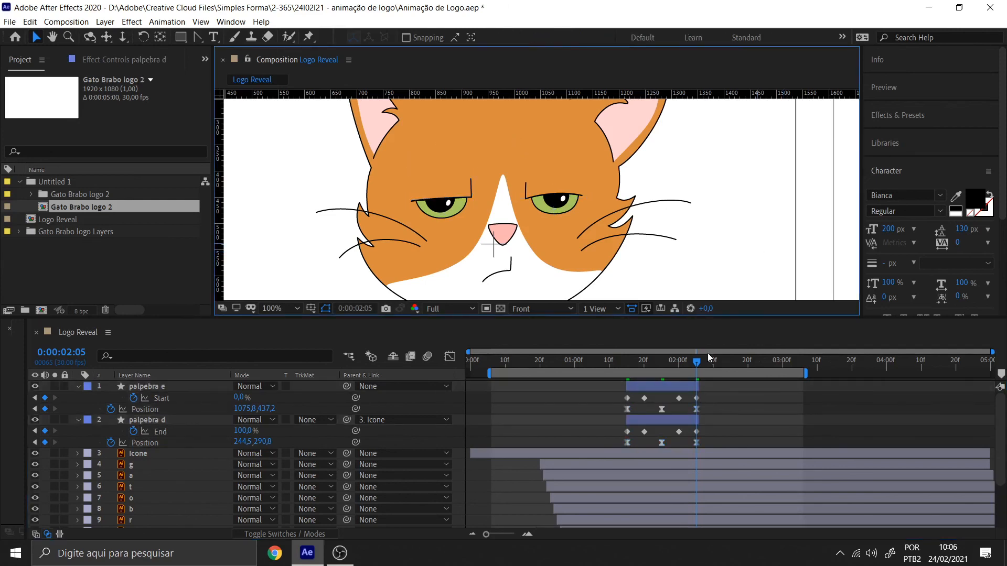
drag(710, 396, 618, 401)
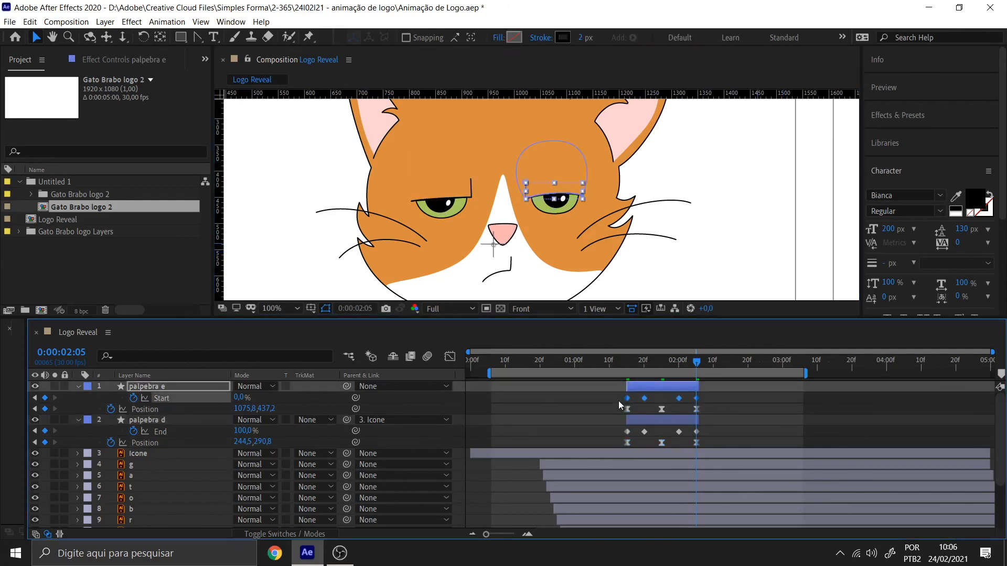
click(736, 255)
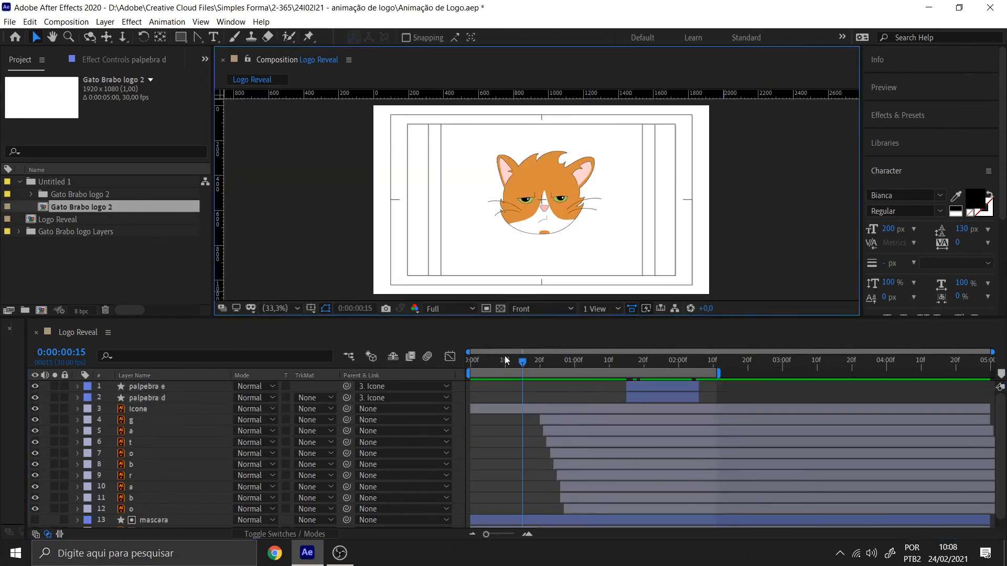
Duplicate palpebra e and palpebra d, and start the copies at 0:00:00:18 for an earlier blink
drag(505, 357, 533, 382)
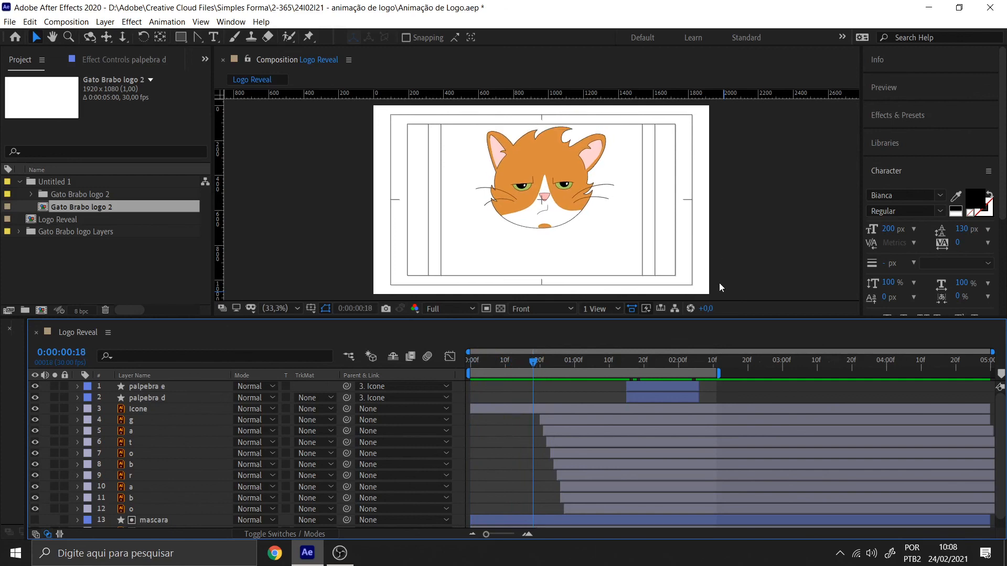
click(144, 401)
shift+click(150, 389)
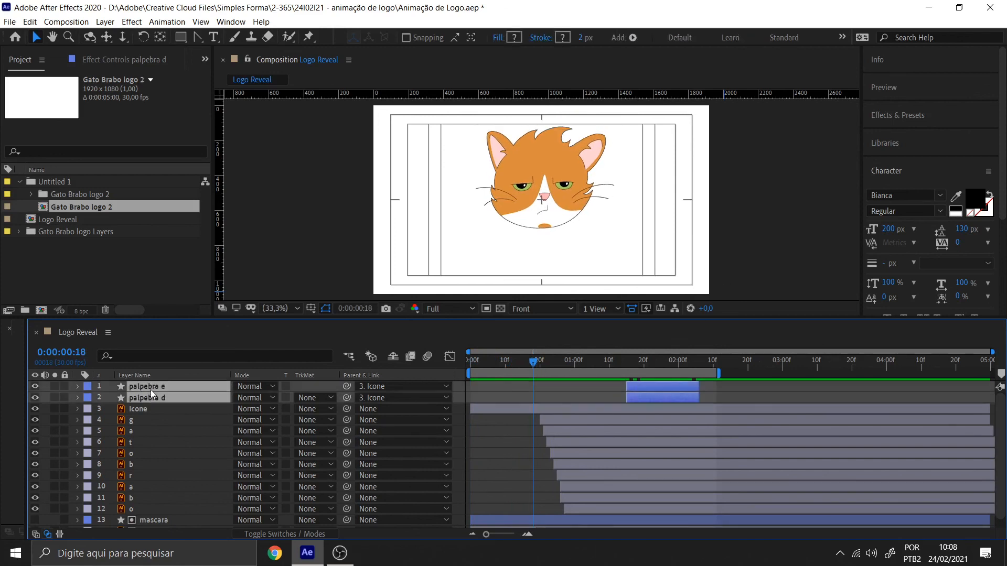
key(ctrl+d)
drag(148, 407, 147, 394)
key(bracketleft)
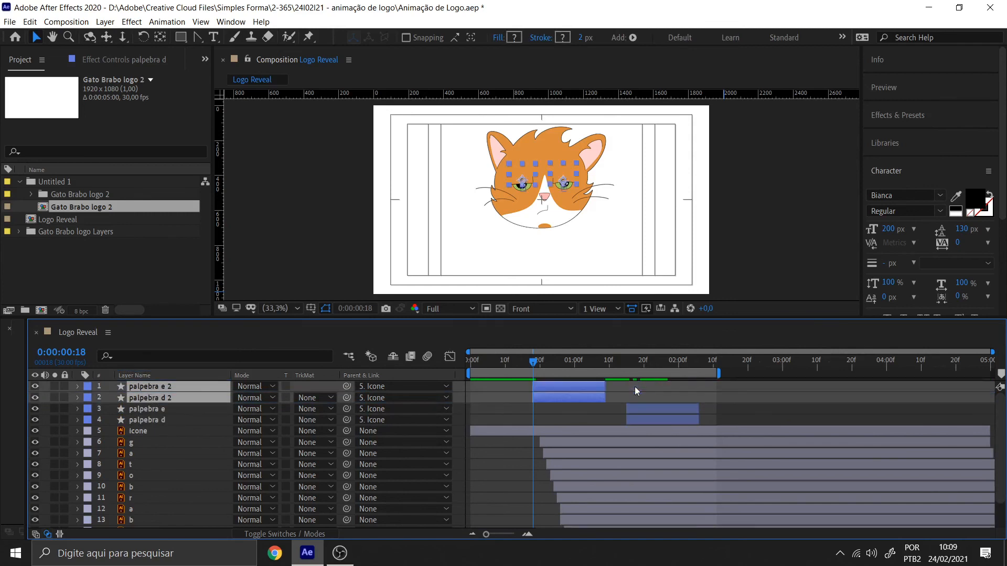
Check the earlier blink against the icon's bounce and move palpebra e 2 and palpebra d 2 to start at 0:00:00:15
click(724, 290)
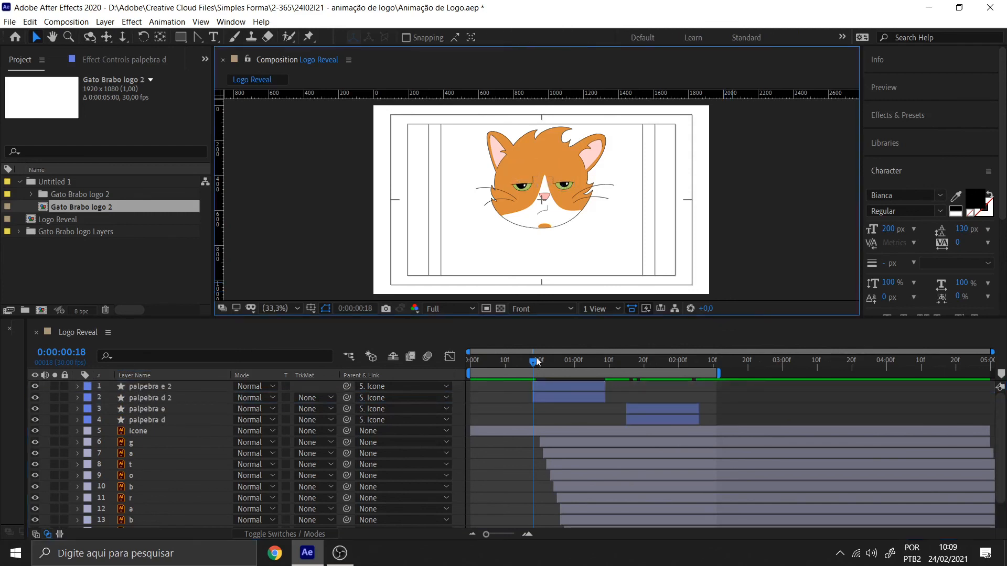
drag(537, 364, 575, 364)
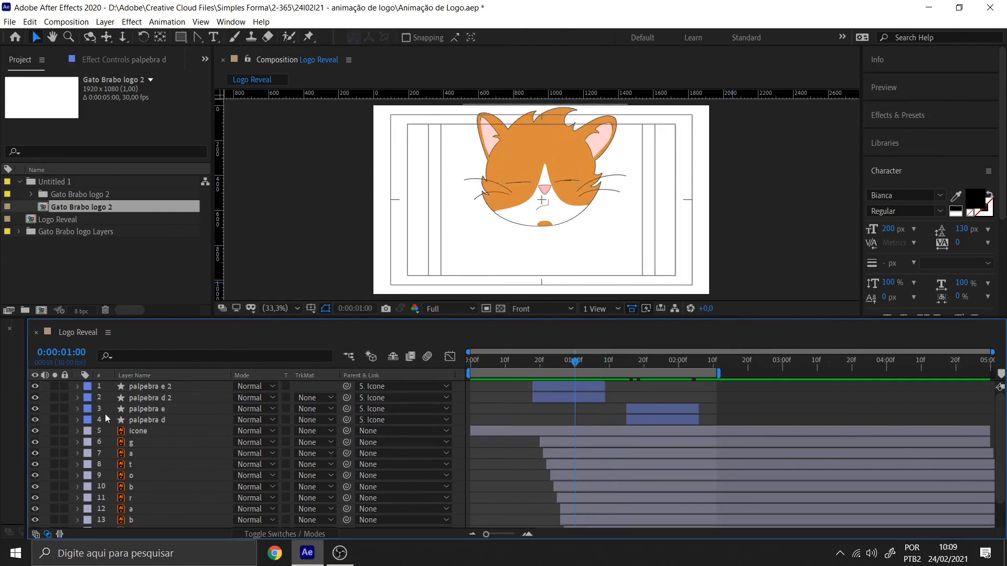
click(146, 398)
shift+click(148, 387)
click(711, 288)
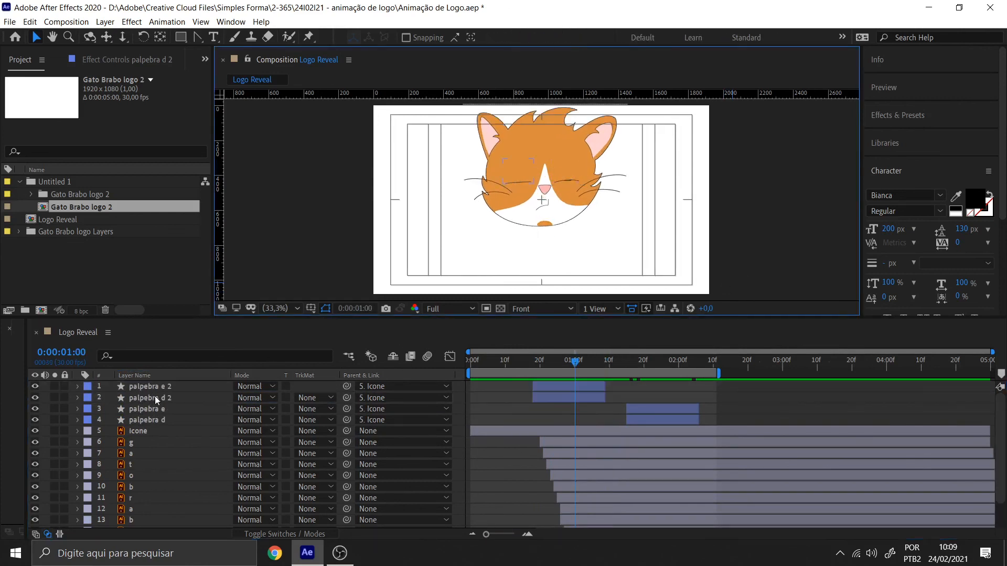
click(138, 431)
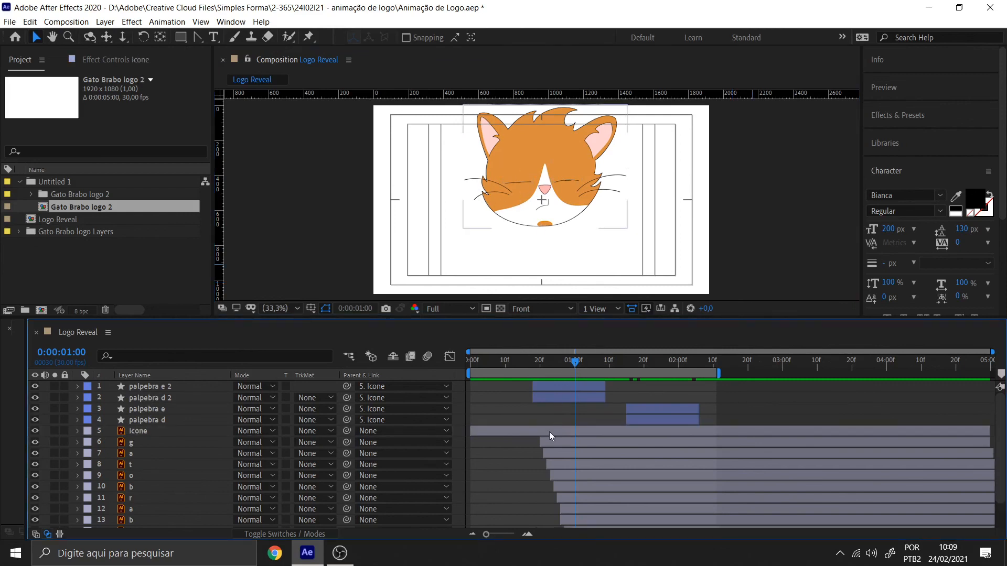
drag(575, 369, 505, 378)
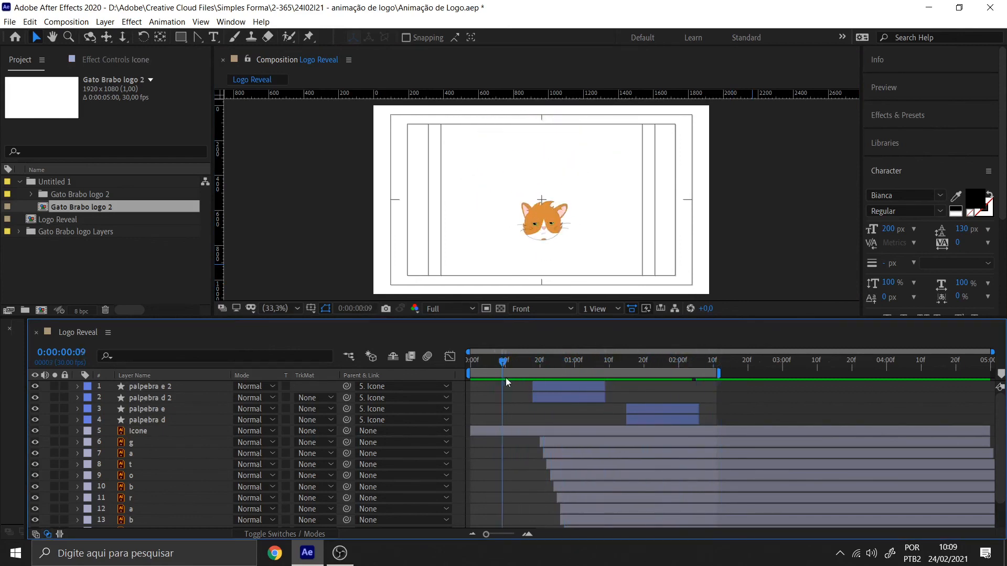
drag(506, 378, 516, 377)
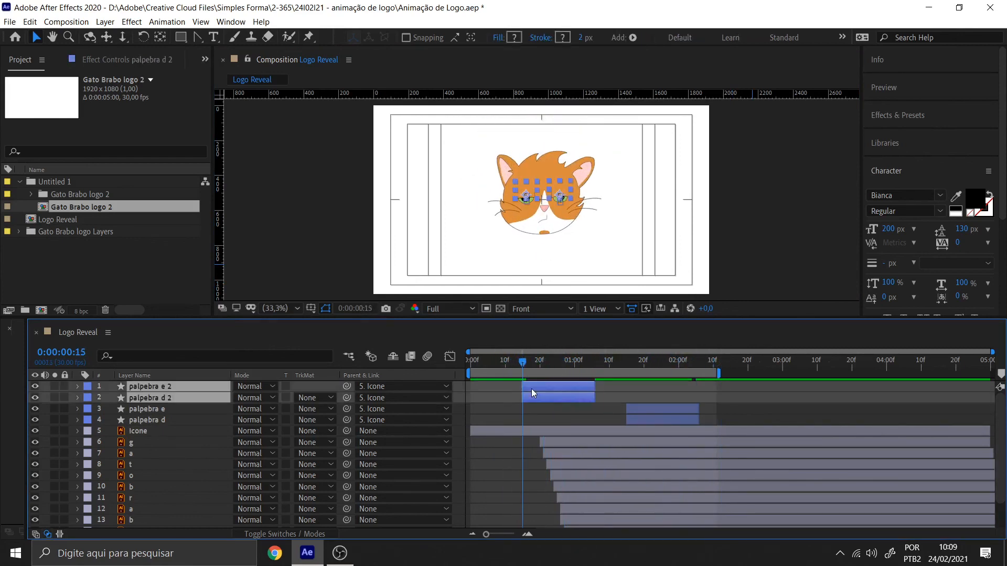
Move palpebra e 2 and palpebra d 2 to start at 0:00:00:10, aligning their middle Position keyframes with Icone's at 0:00:00:20, and save
click(540, 430)
key(u)
drag(522, 362, 539, 365)
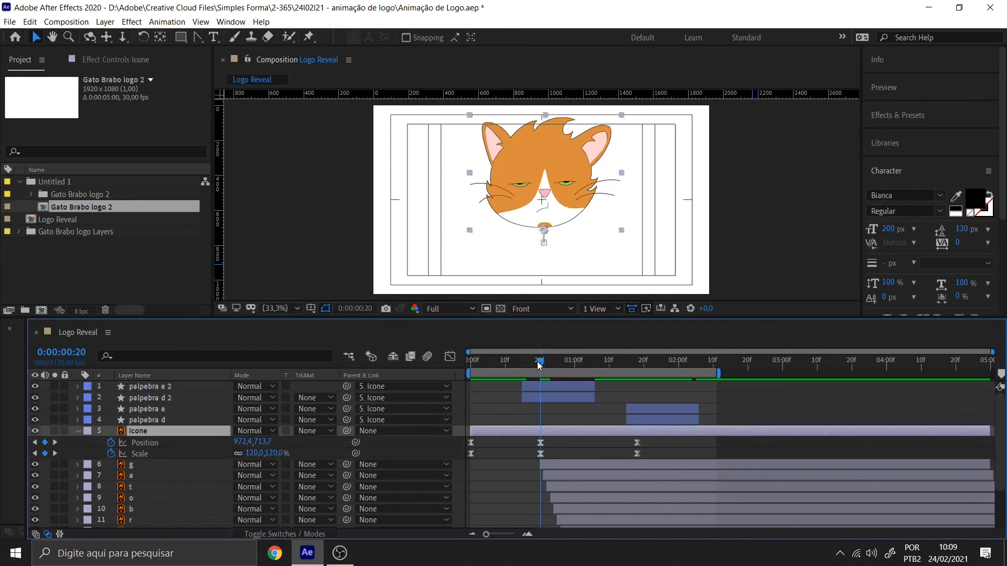
click(556, 397)
shift+click(554, 388)
key(u)
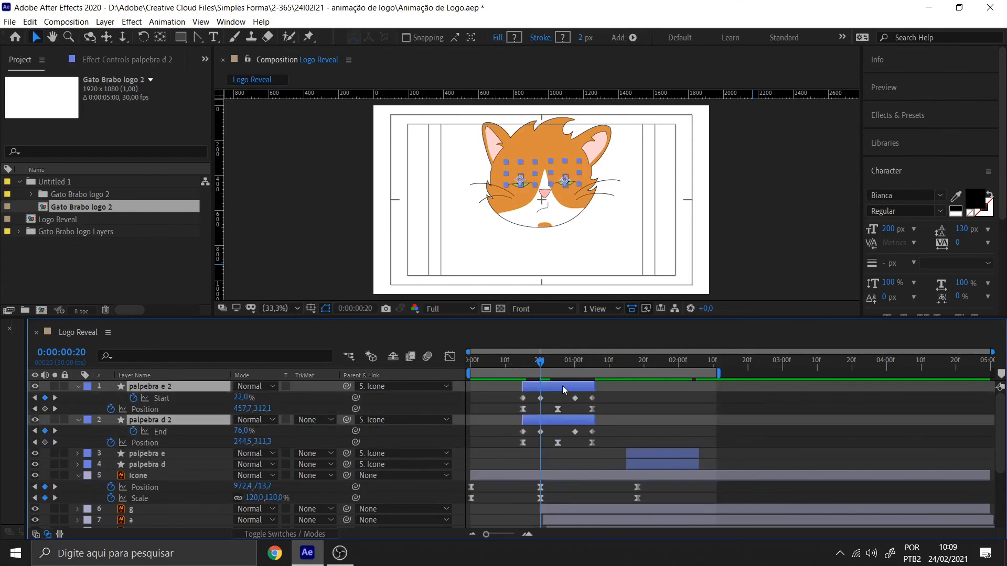
drag(559, 395, 542, 394)
key(ctrl+s)
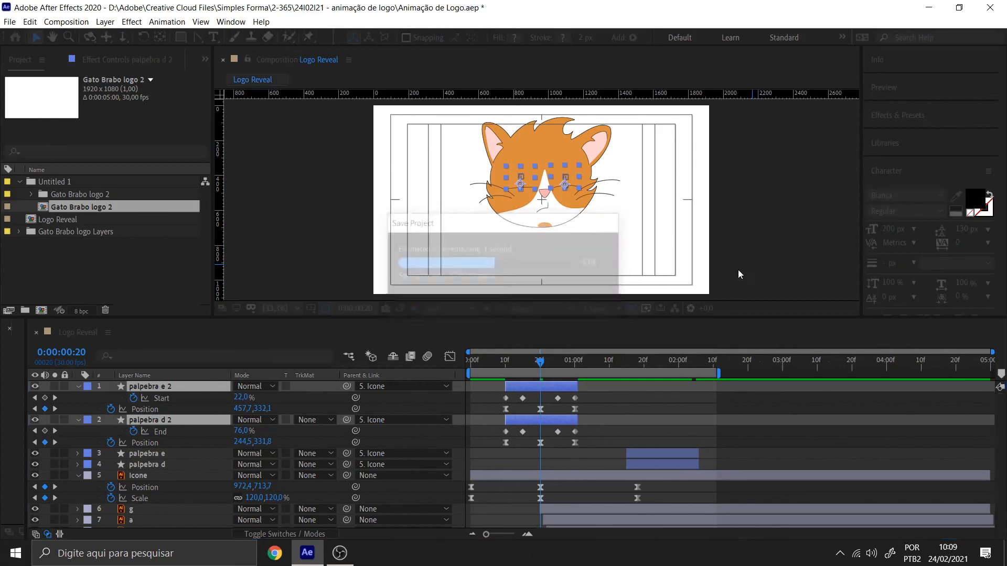
Collapse the eyelid layers' keyframes and preview the logo reveal from the start to check both blinks against the Icone bounce
click(78, 386)
click(79, 398)
click(737, 261)
drag(544, 361, 446, 369)
key(space)
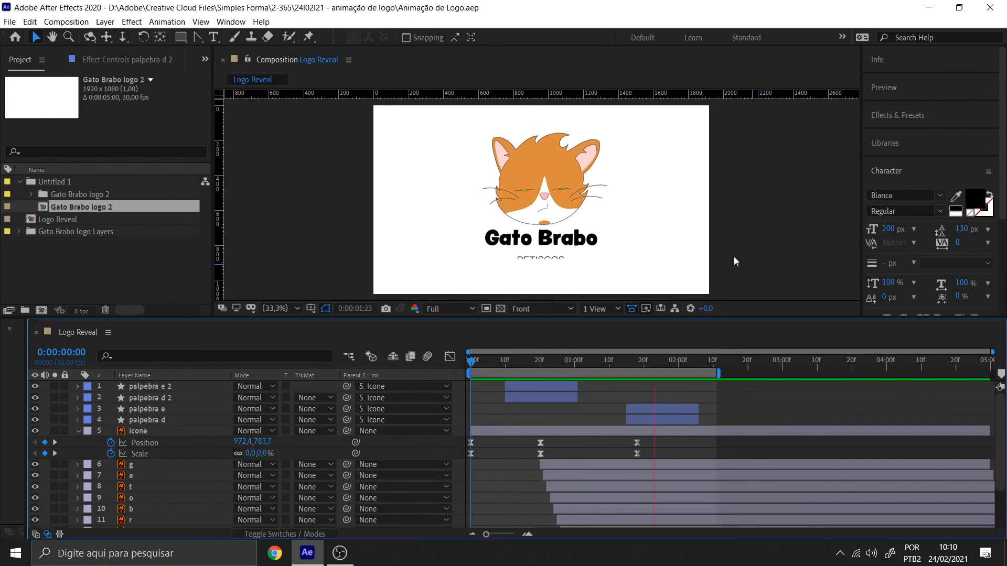
key(space)
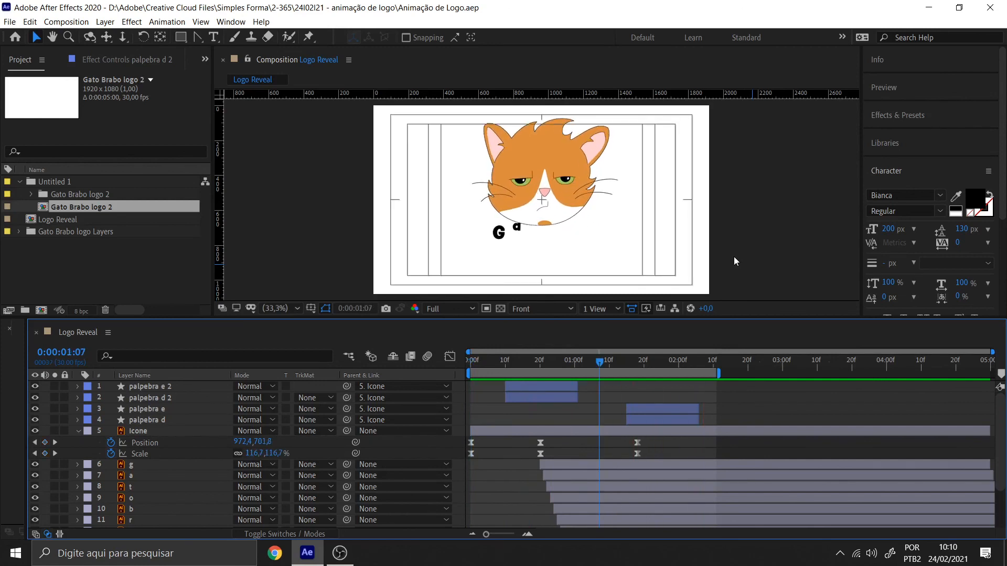
click(138, 432)
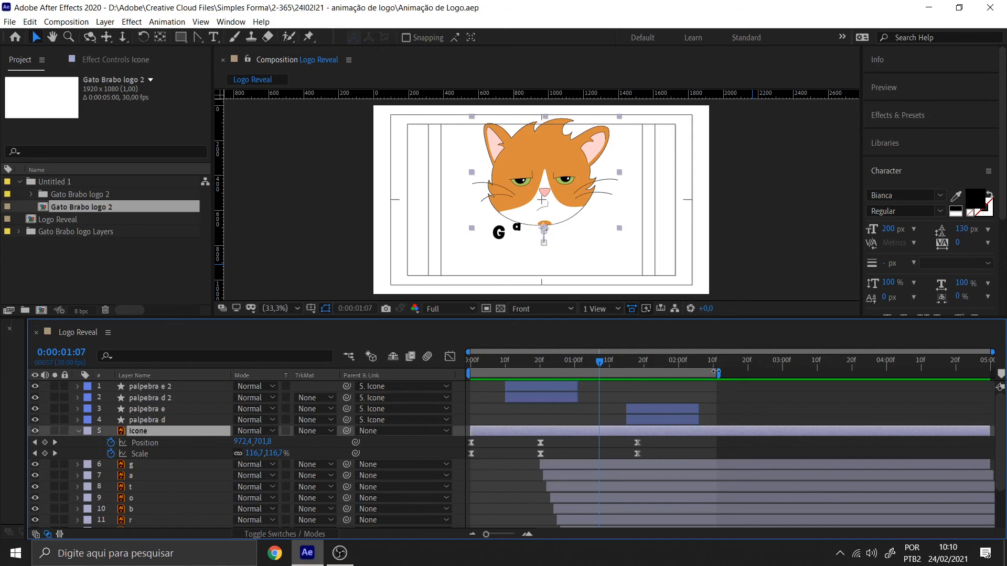
key(space)
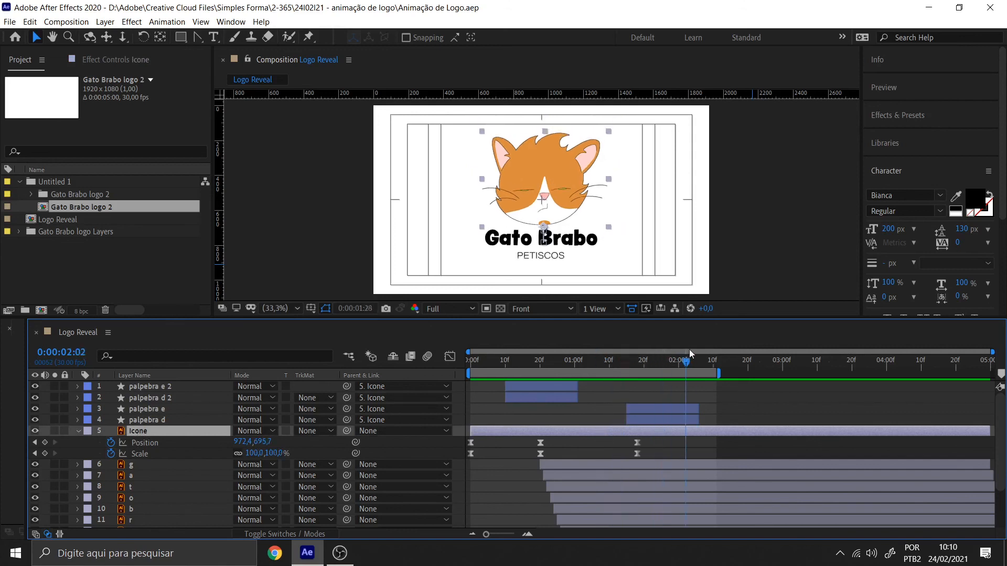